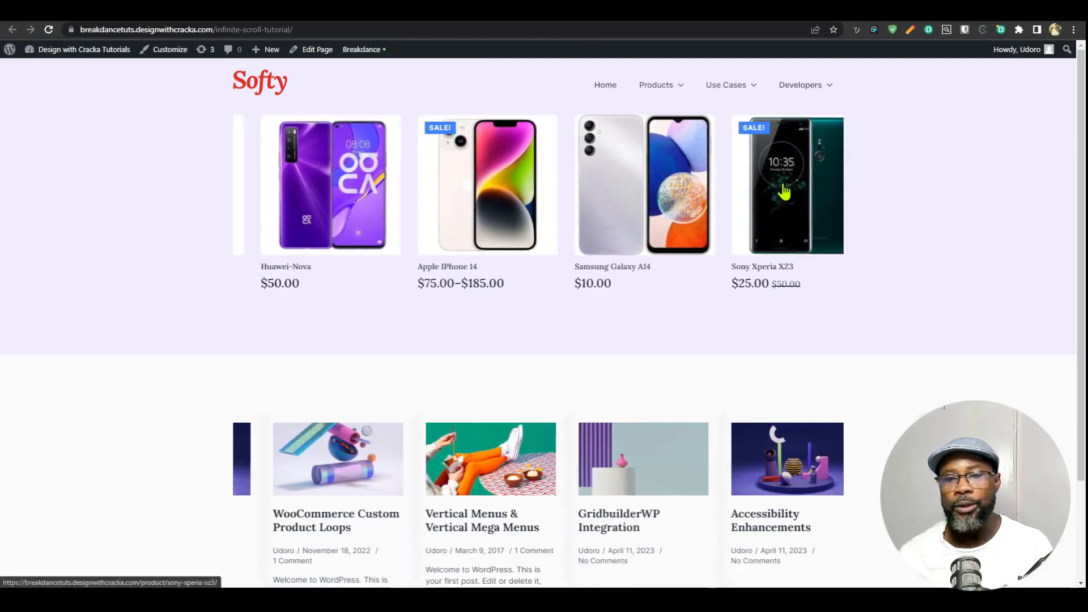
- Open the infinite slider page in the builder and add an Advanced Slider element to the empty page
scroll(793, 362, "down", 2)
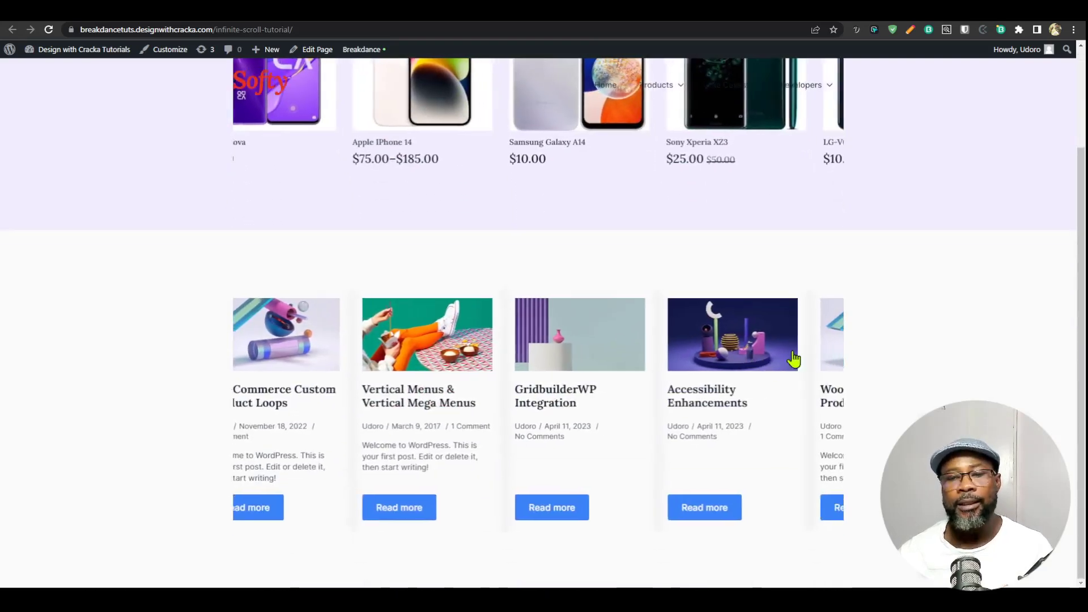
scroll(744, 288, "up", 2)
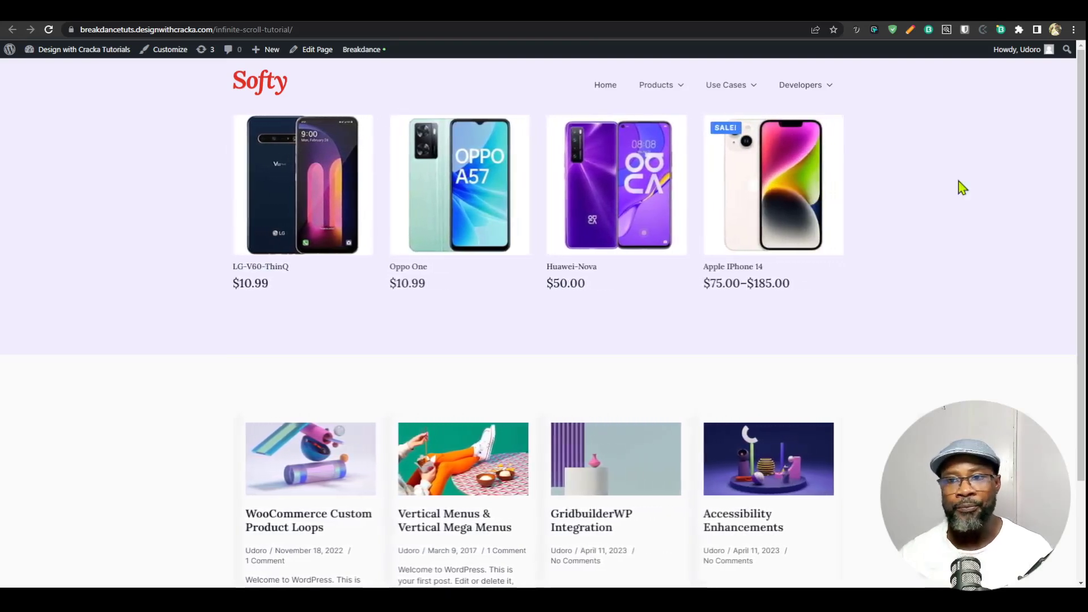
left_click(912, 22)
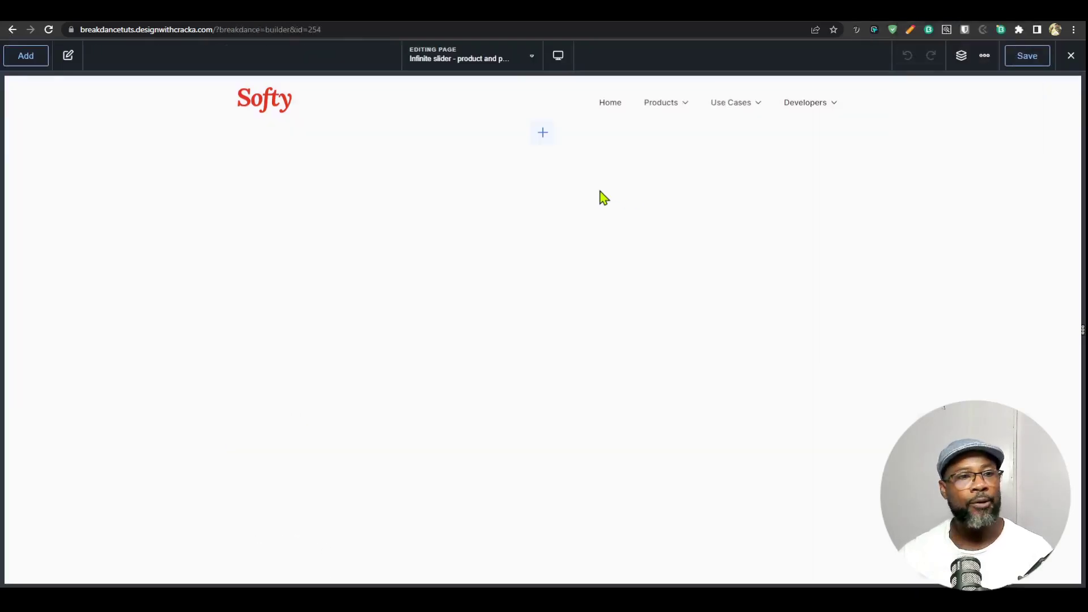
left_click(35, 63)
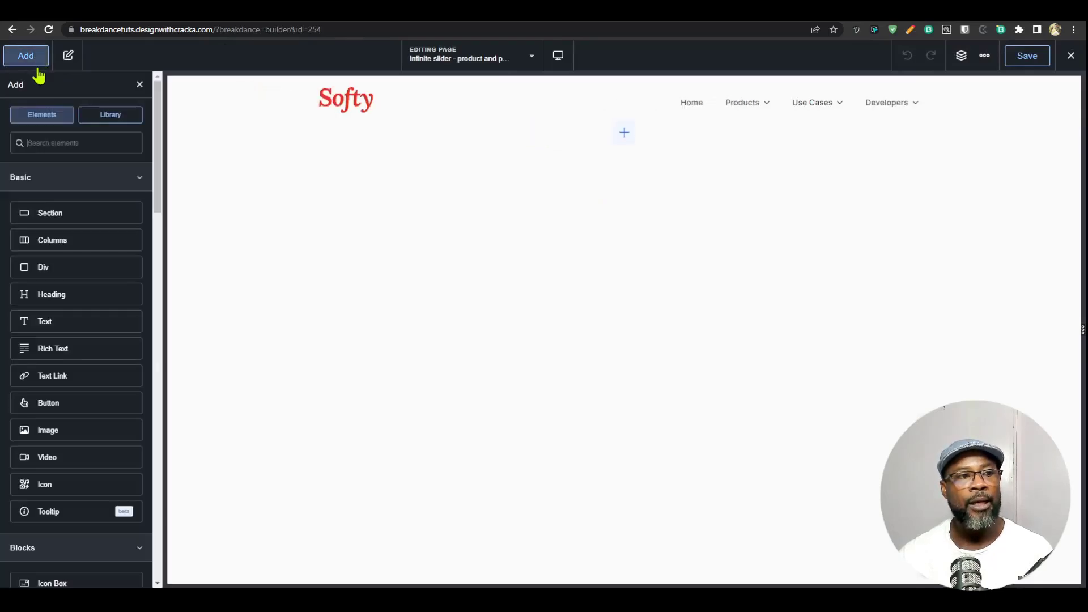
type("advance")
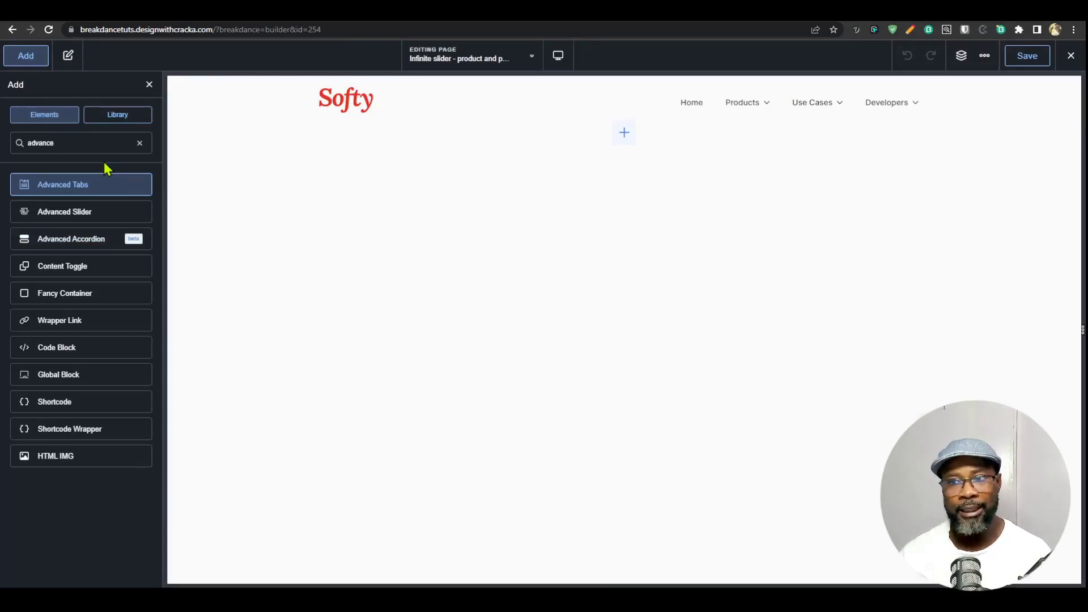
left_click(960, 55)
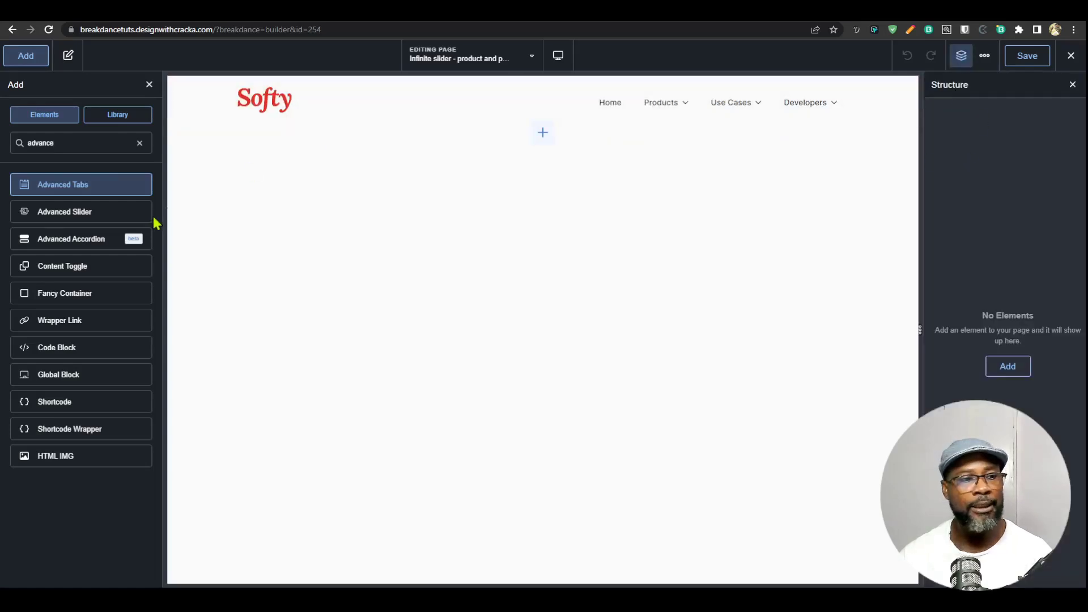
left_click(76, 214)
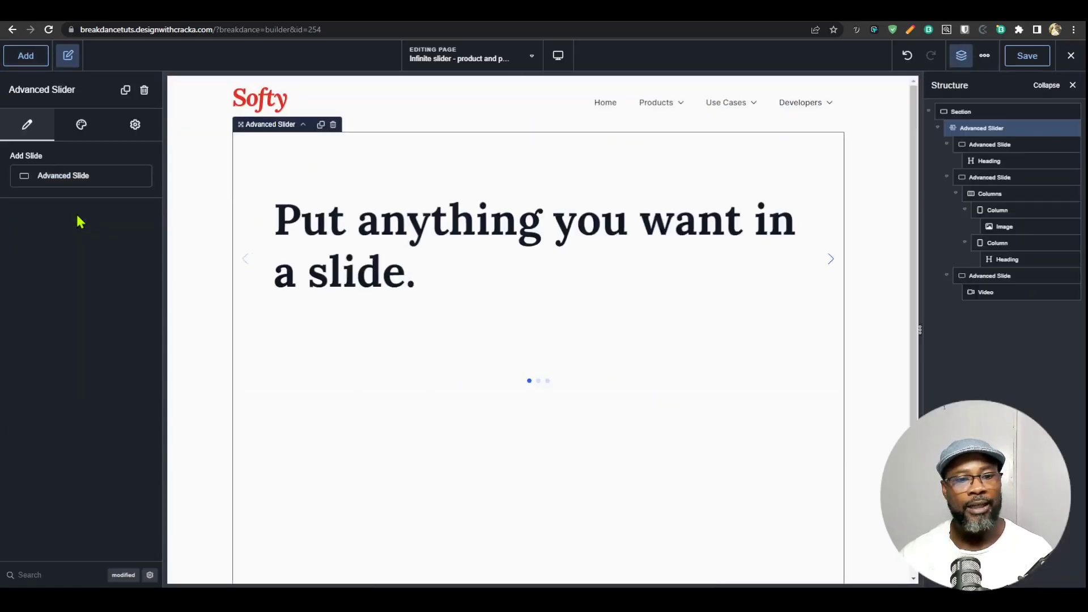
- Collapse the first two slides in the structure tree and show the video slide
left_click(961, 112)
left_click(969, 128)
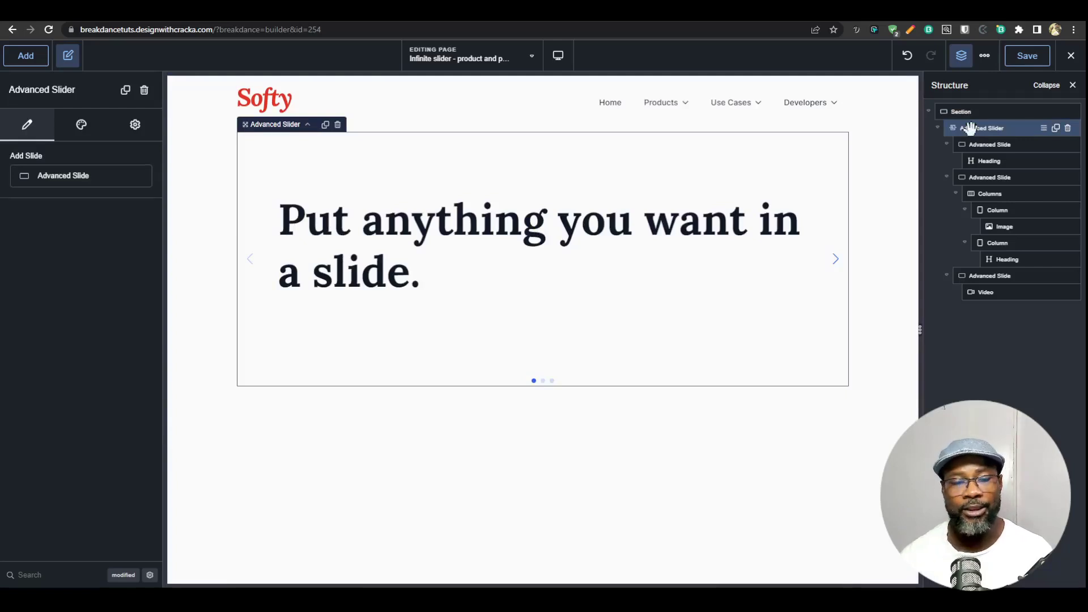
left_click(947, 146)
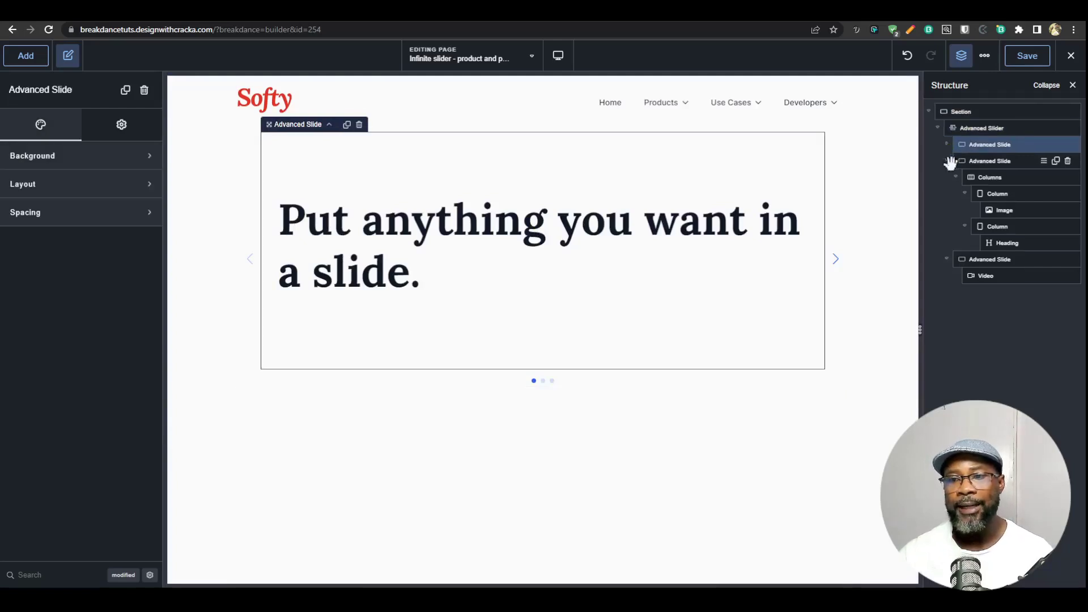
left_click(948, 163)
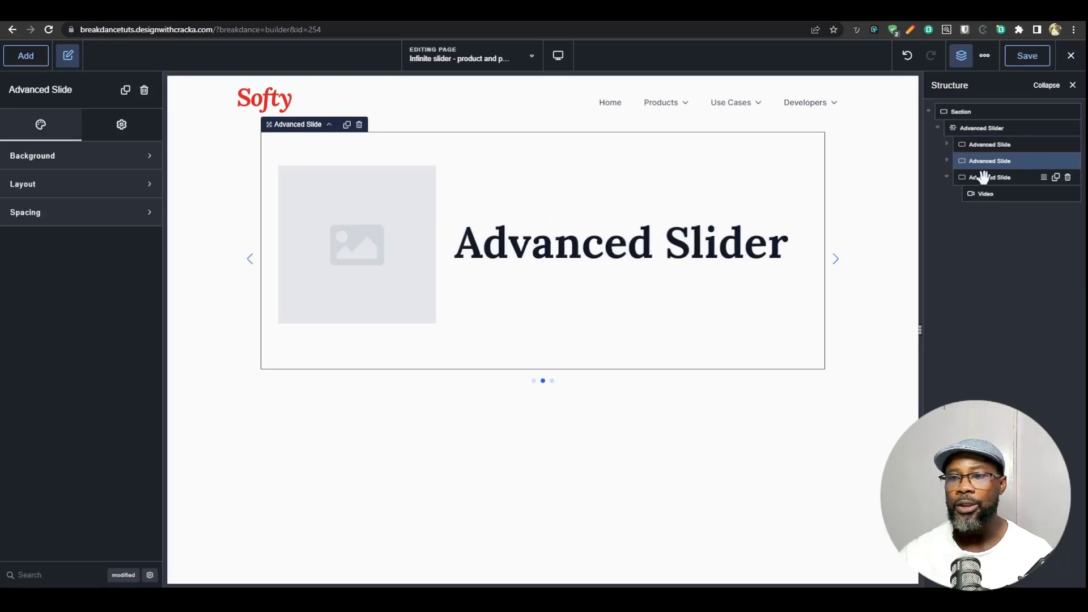
left_click(982, 177)
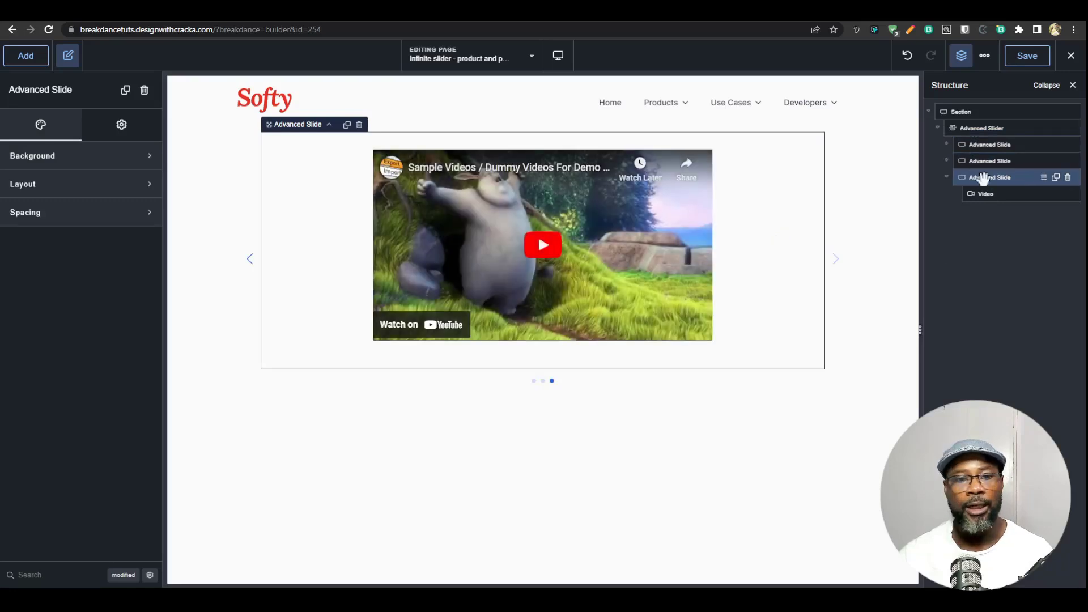
- Set the Advanced Slider's effect to Slide
left_click(984, 130)
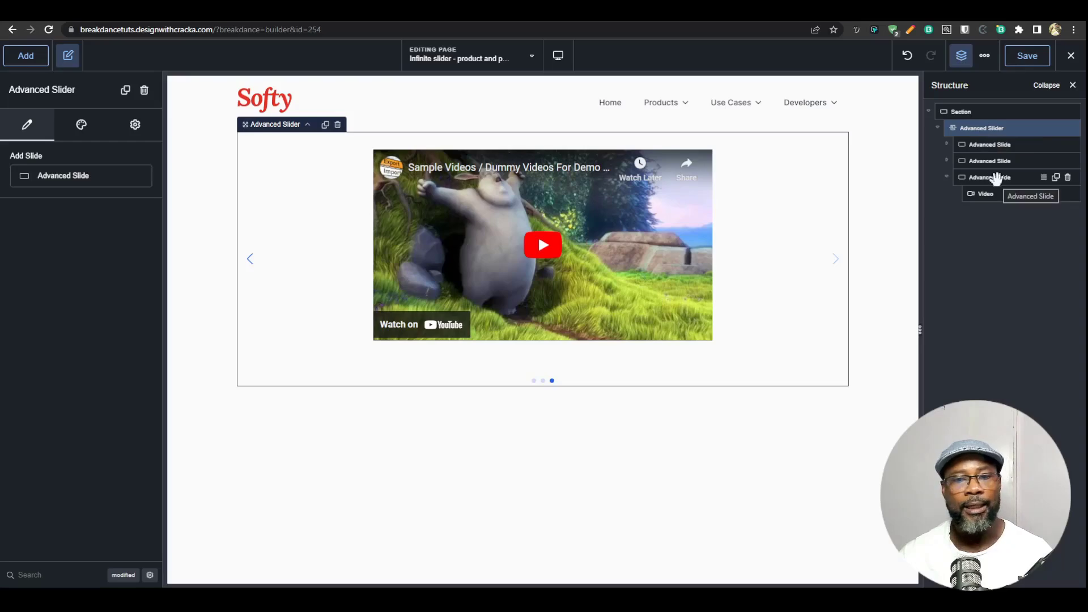
left_click(85, 126)
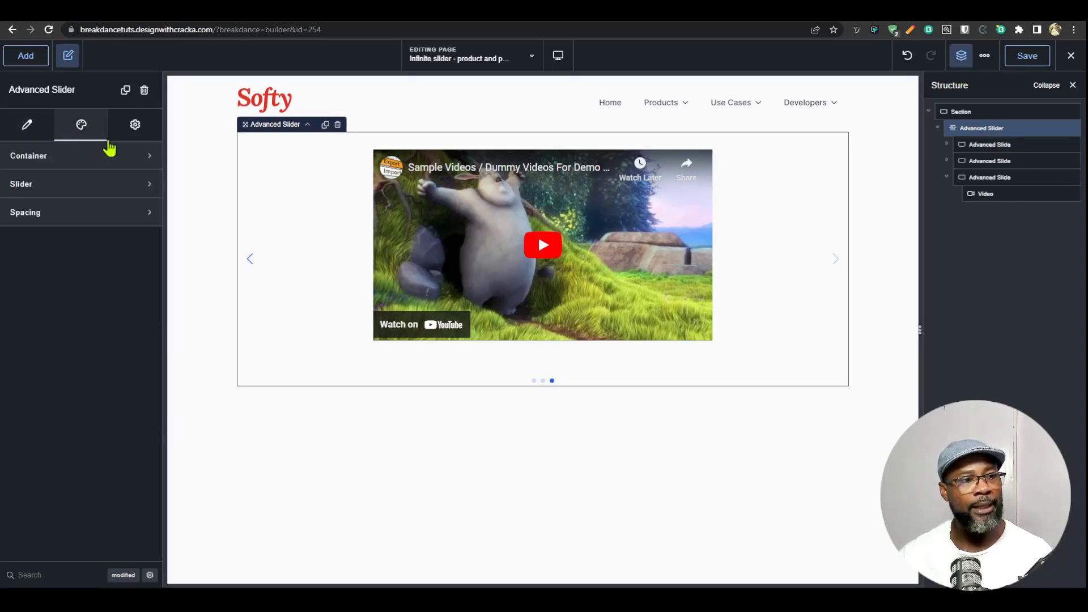
left_click(78, 191)
left_click(141, 220)
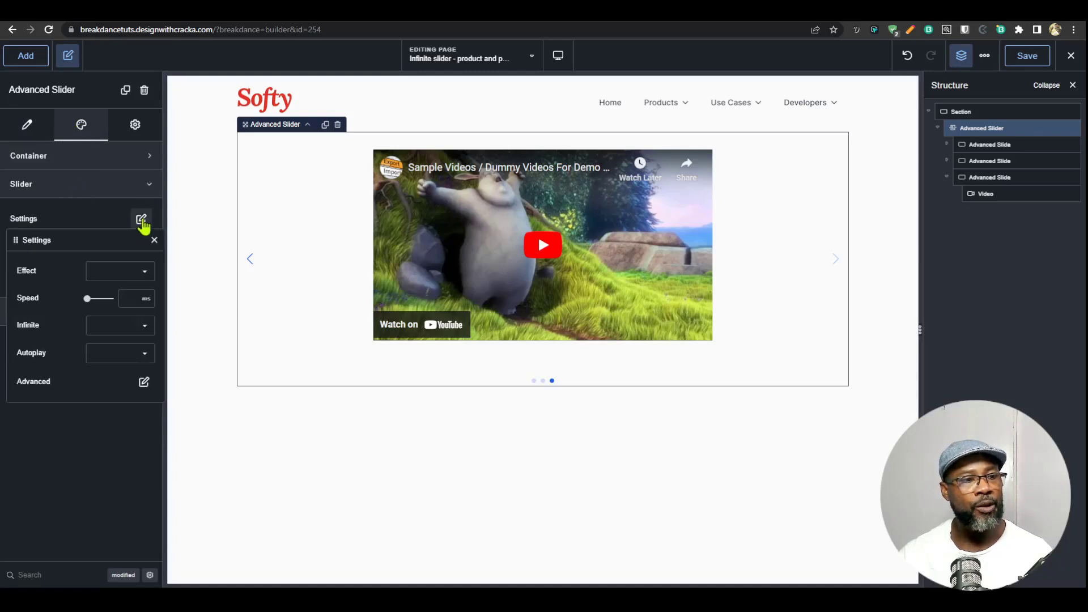
left_click(127, 272)
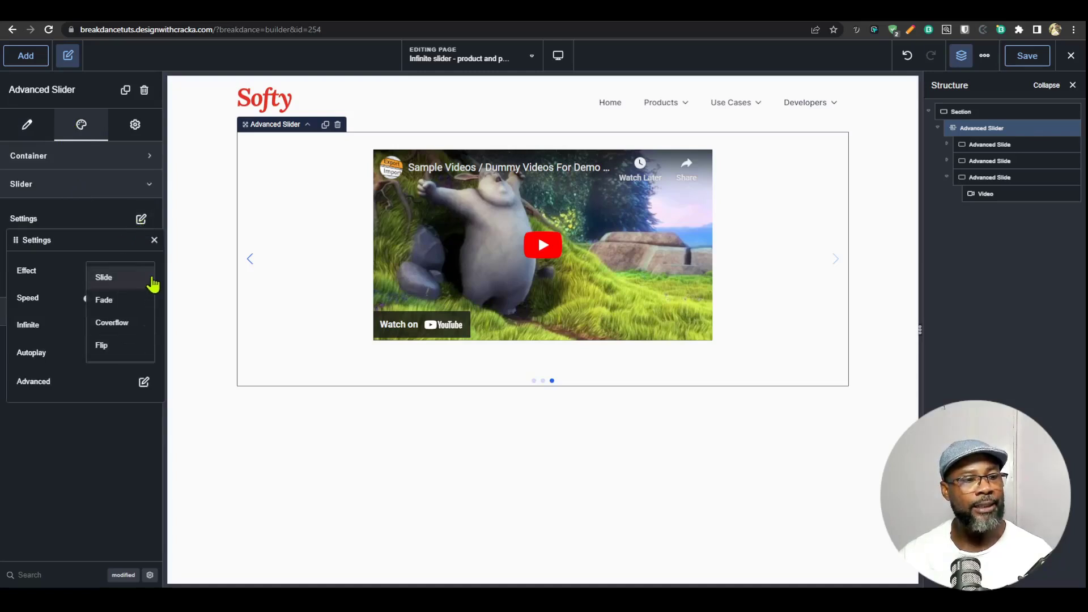
left_click(111, 278)
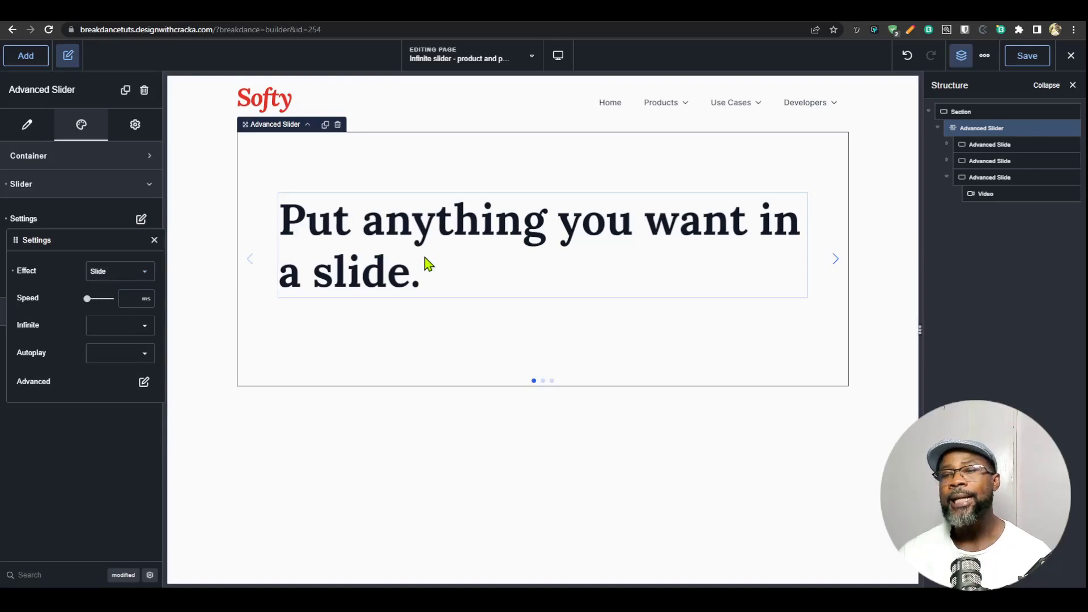
- Enable the Infinite and Autoplay options of the slider for the frontend
left_click(130, 301)
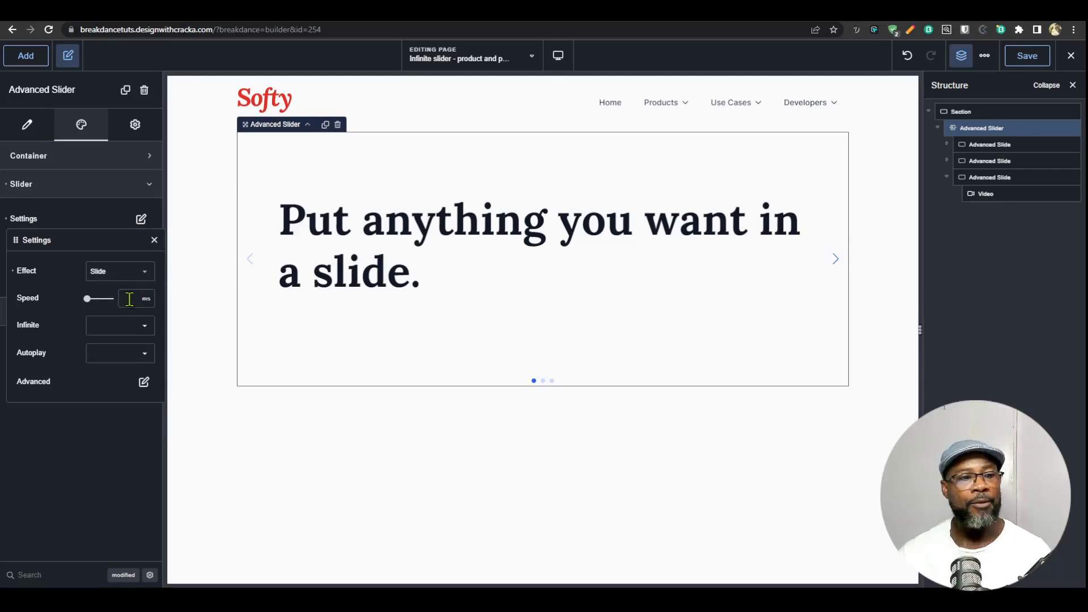
left_click(134, 333)
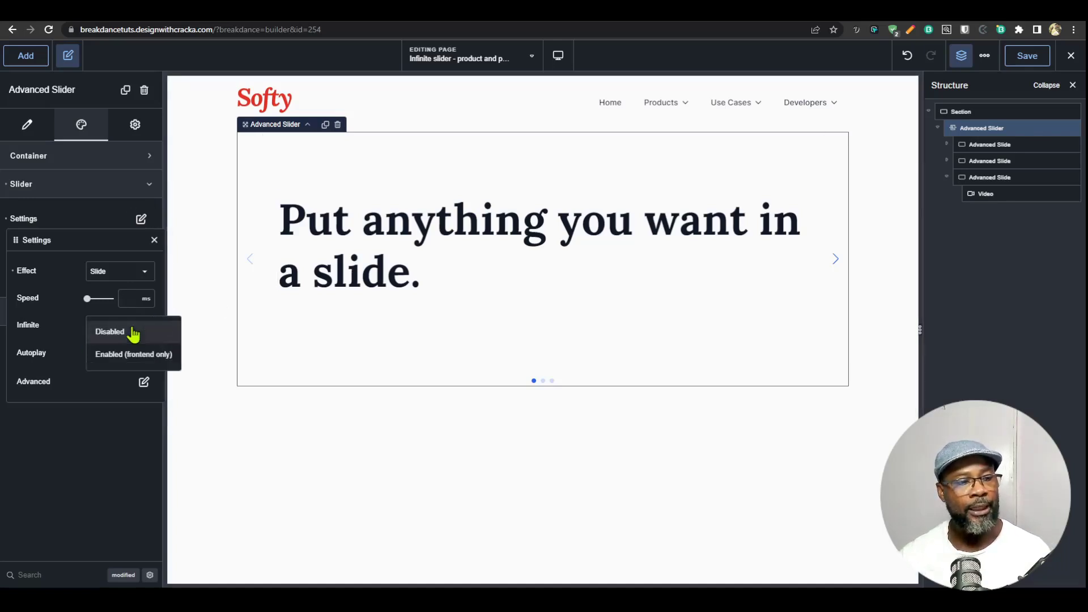
left_click(128, 355)
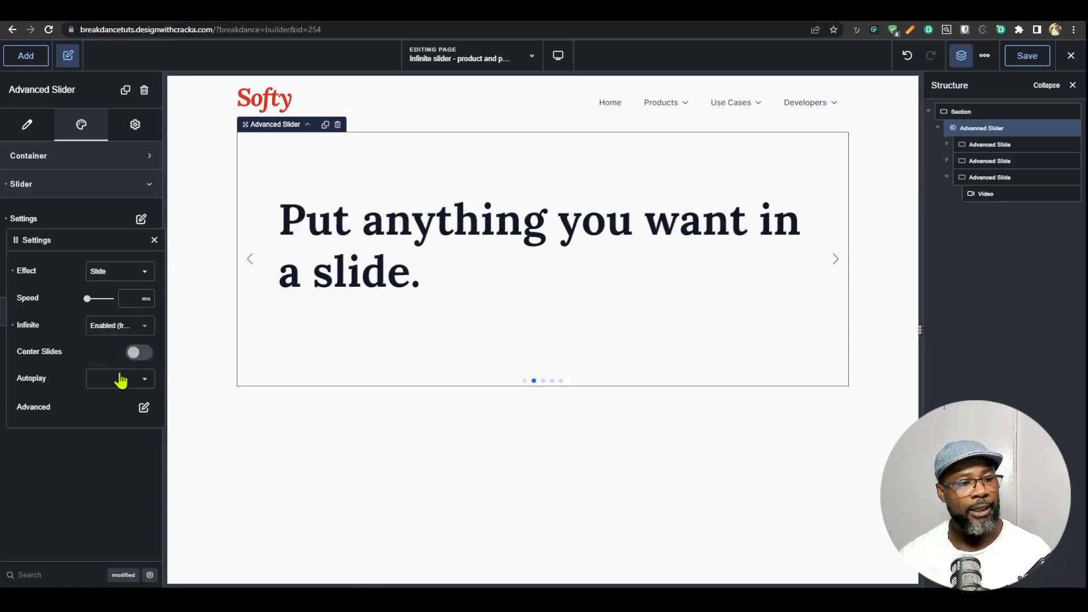
left_click(121, 379)
left_click(129, 413)
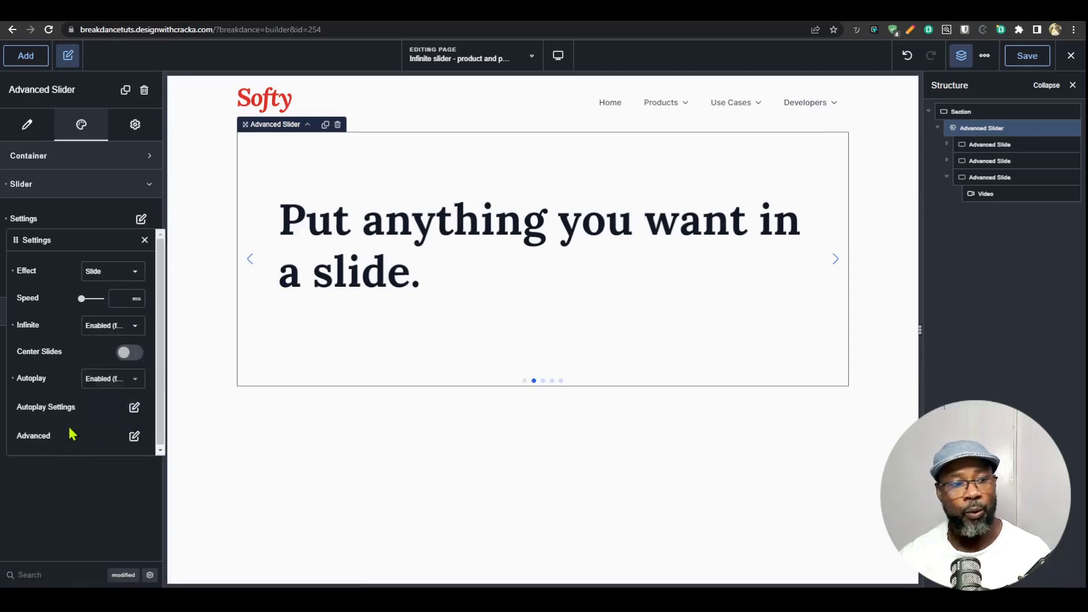
- Set the slider's autoplay speed to 0 ms and its slides per view to 4
left_click(135, 407)
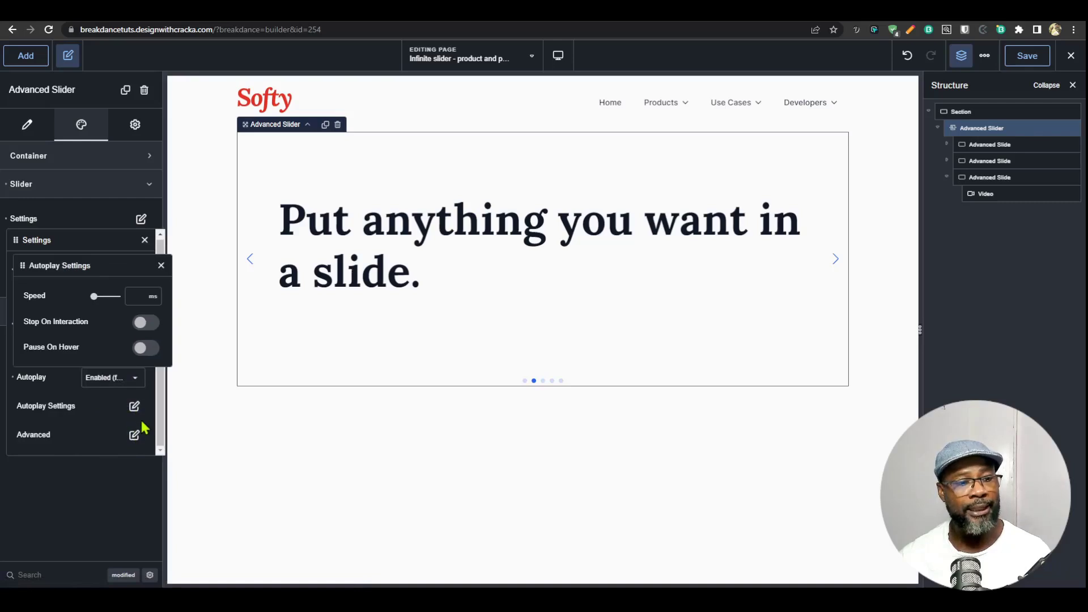
left_click(134, 294)
type("0")
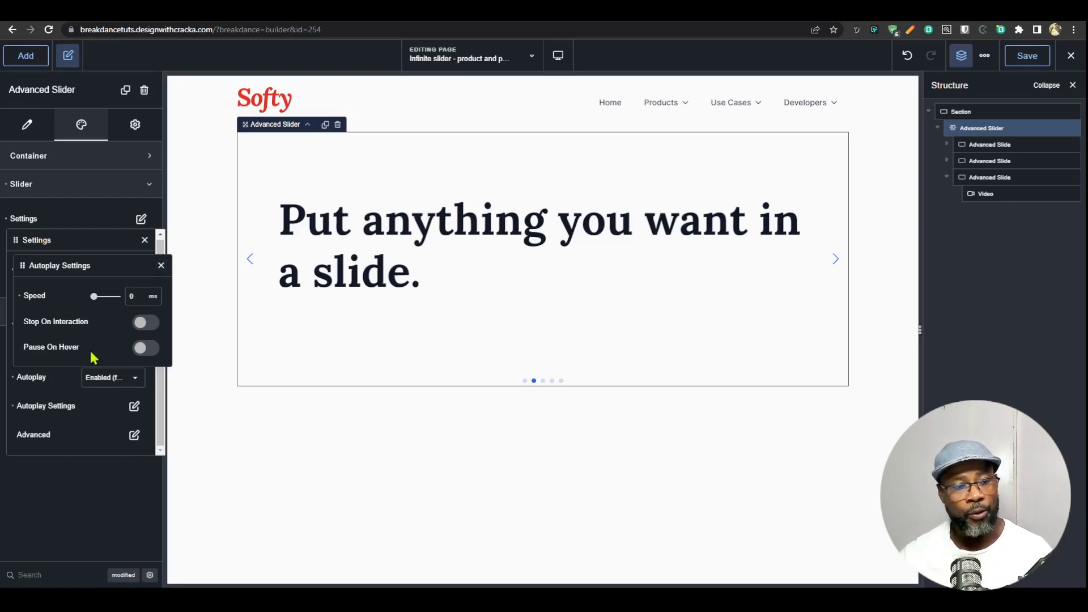
left_click(161, 274)
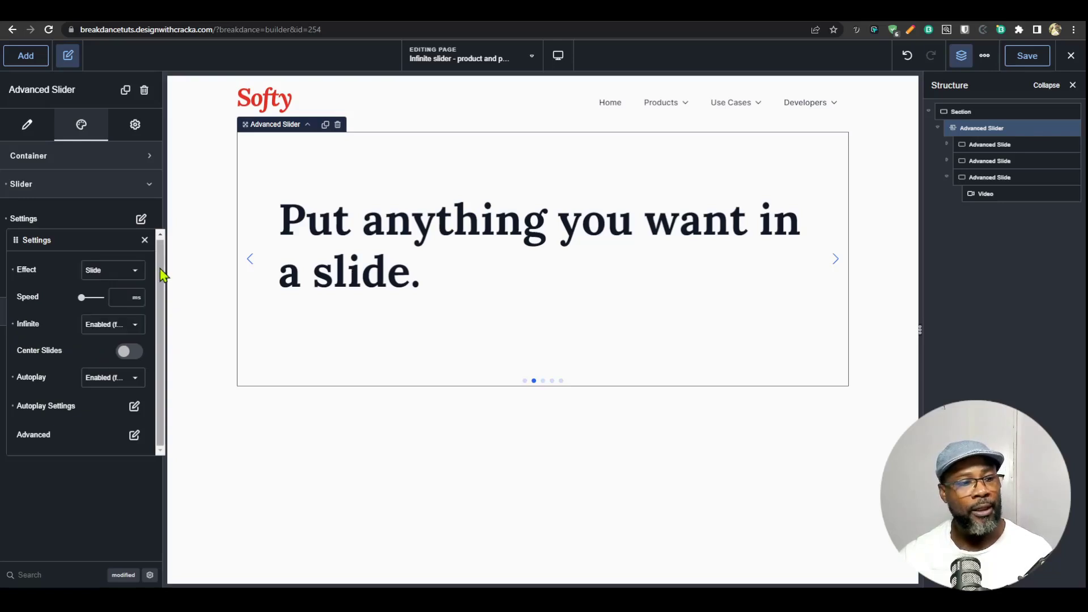
left_click(135, 436)
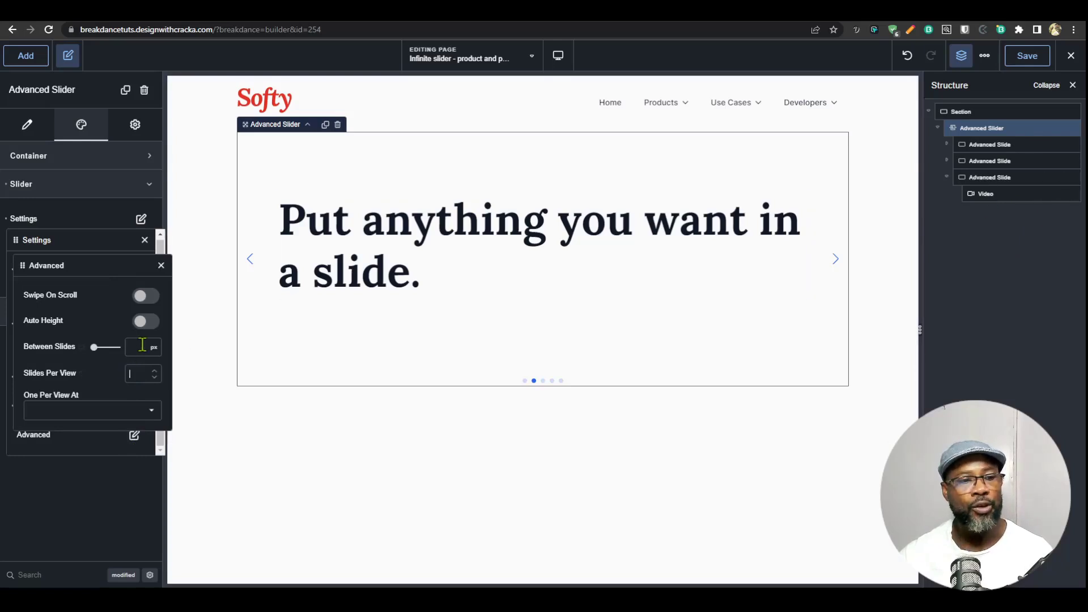
type("4")
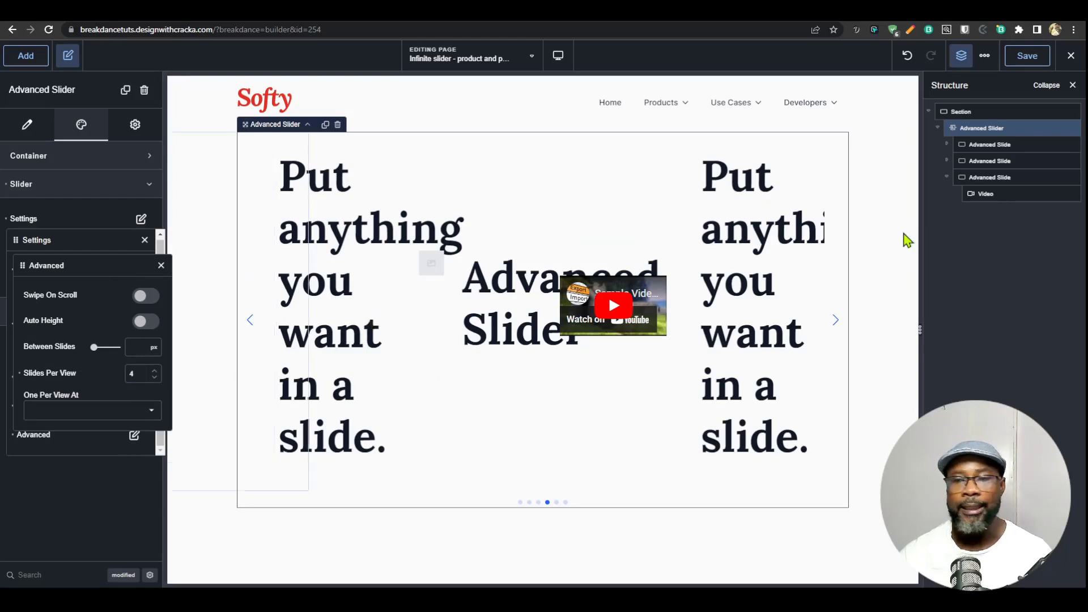
- Duplicate the video slide and collapse it in the structure tree
left_click(994, 178)
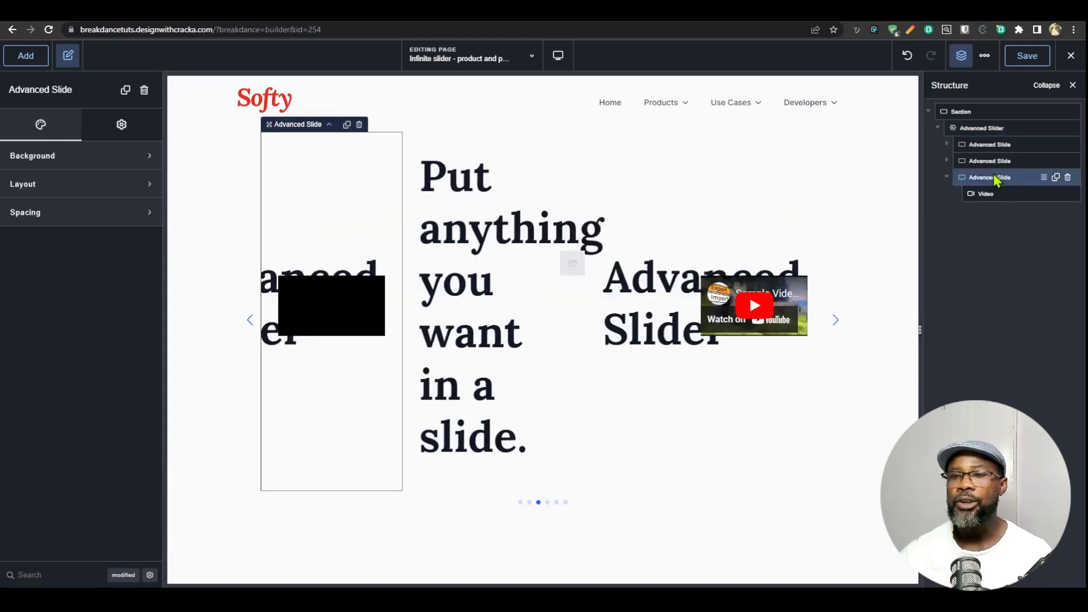
left_click(1055, 177)
left_click(946, 178)
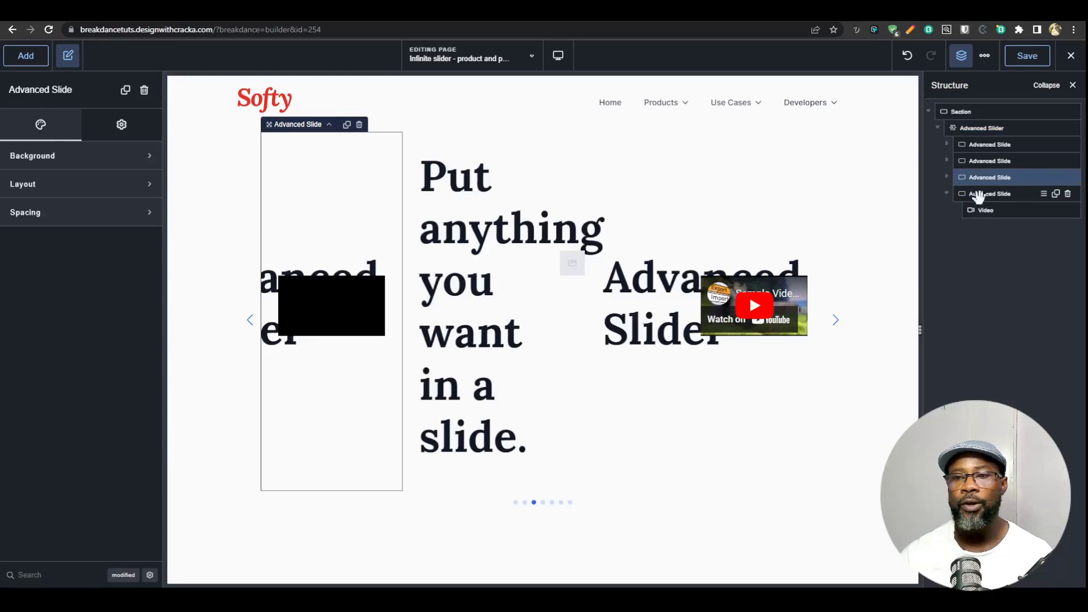
left_click(945, 194)
- Delete all slides of the Advanced Slider except the first one with the heading
left_click(462, 223)
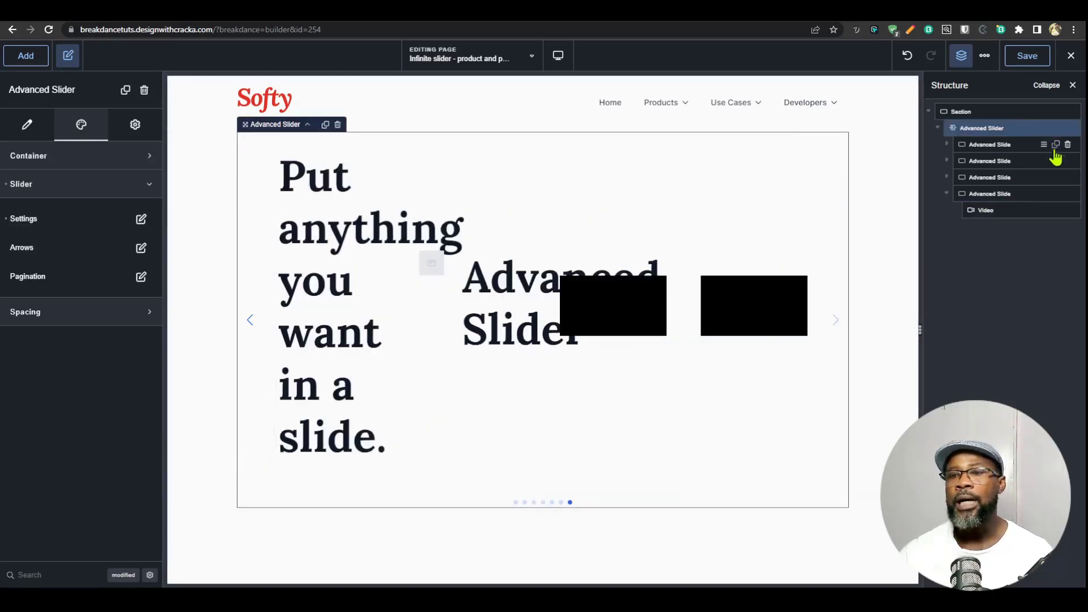
left_click(1064, 159)
left_click(1067, 161)
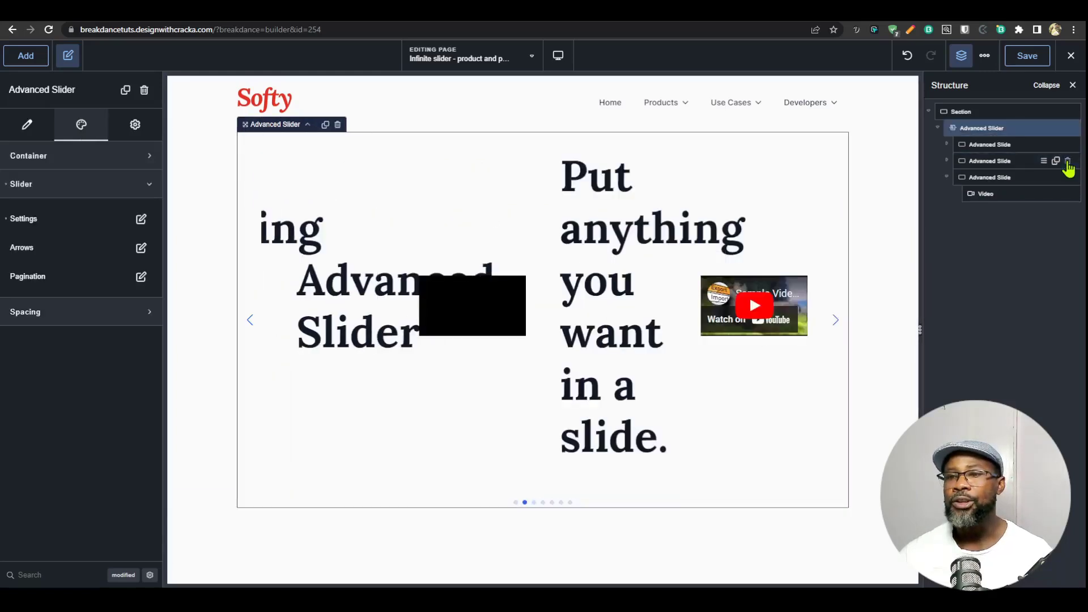
left_click(1067, 161)
left_click(1068, 161)
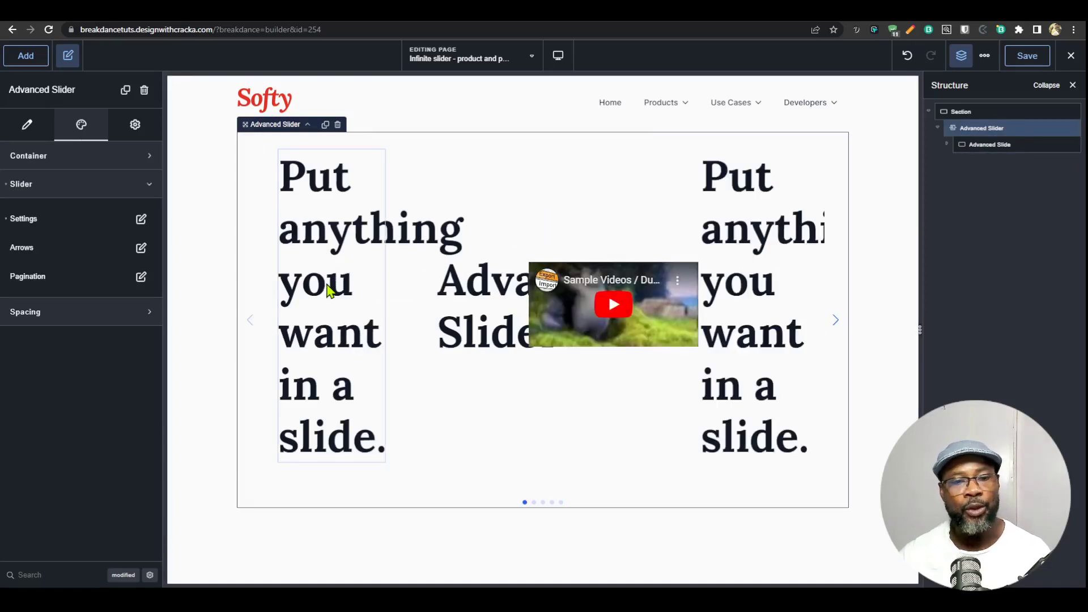
- Set the font size of the heading in the remaining slide to 23 px
left_click(956, 145)
left_click(947, 145)
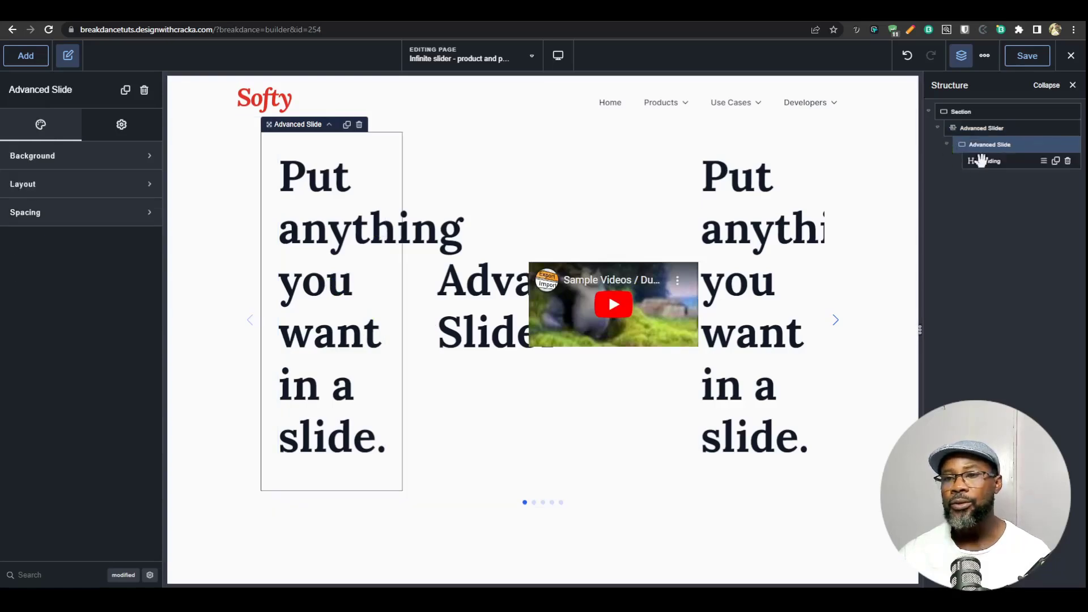
left_click(983, 161)
left_click(96, 138)
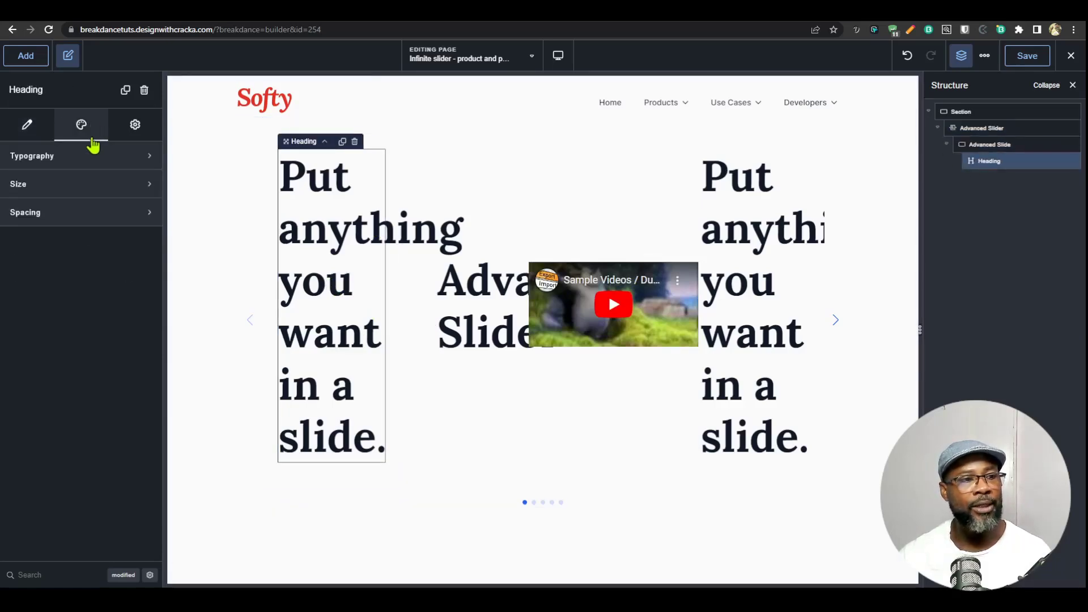
left_click(90, 161)
left_click(85, 297)
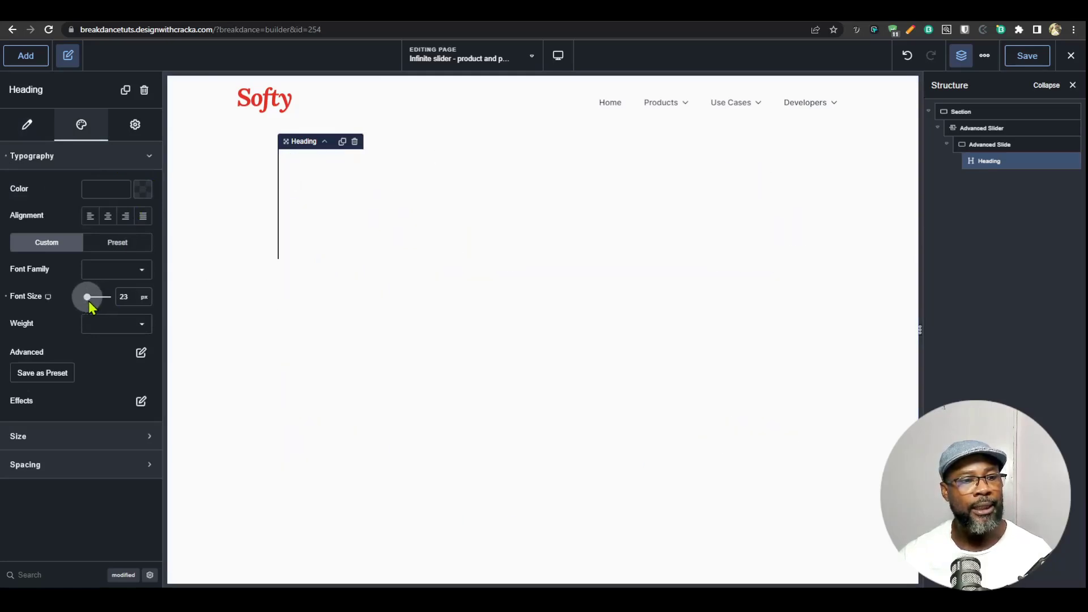
- Duplicate the heading slide three times to get four identical slides
left_click(1020, 145)
left_click(1054, 148)
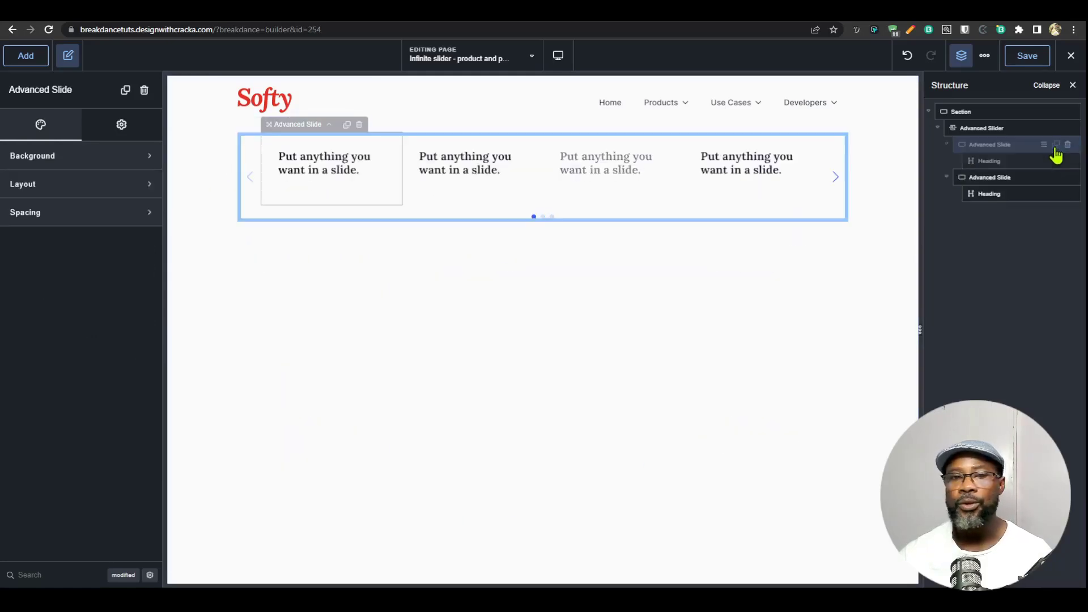
left_click(1054, 147)
left_click(1056, 146)
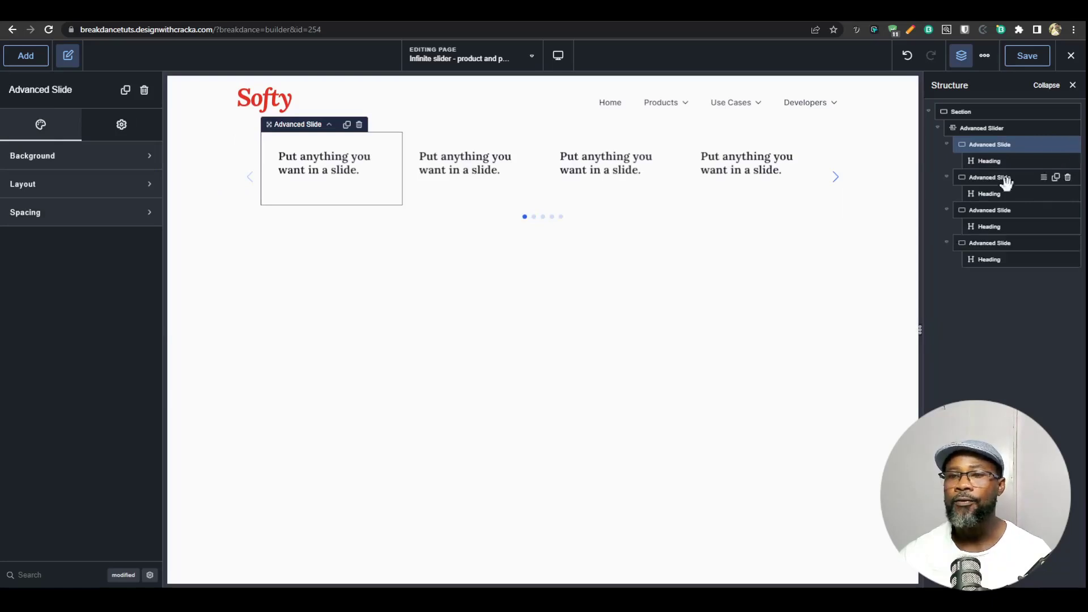
- Collapse the slides in the structure tree and duplicate the last one to get five slides
left_click(453, 170)
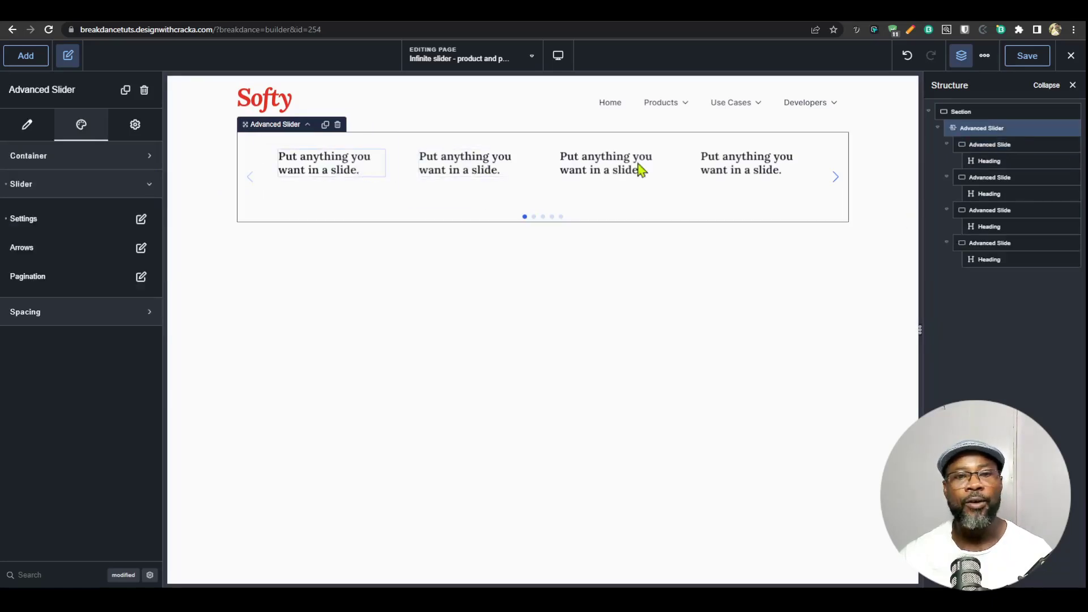
left_click(760, 169)
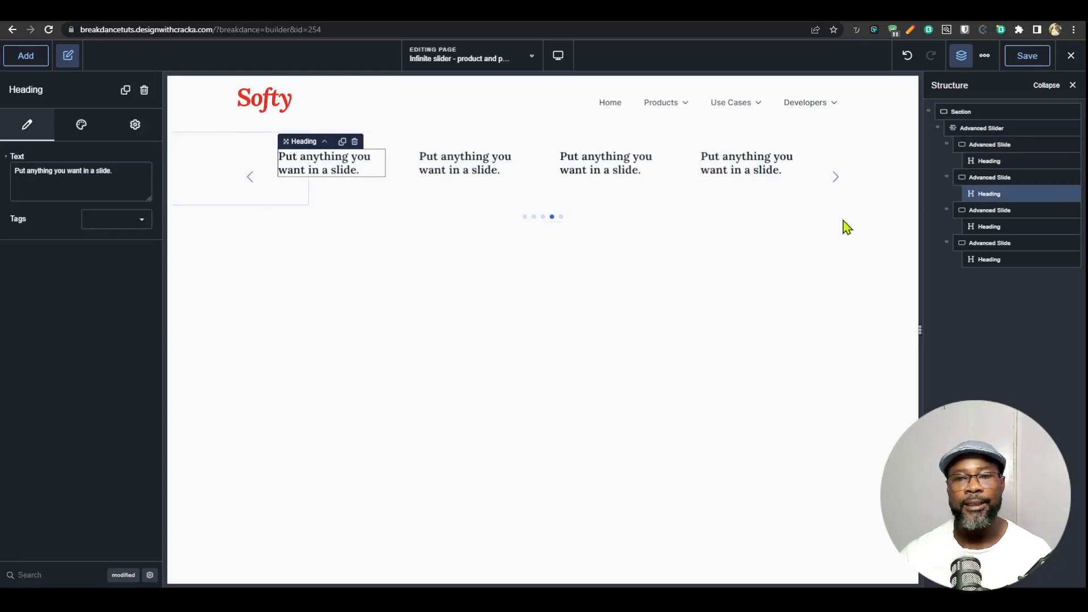
left_click(946, 148)
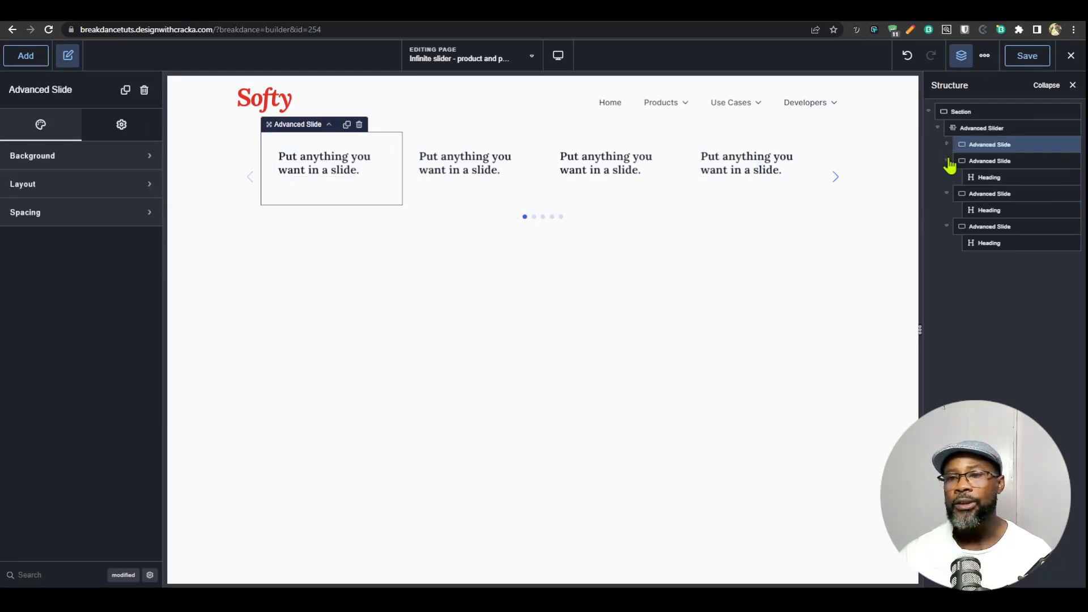
left_click(947, 179)
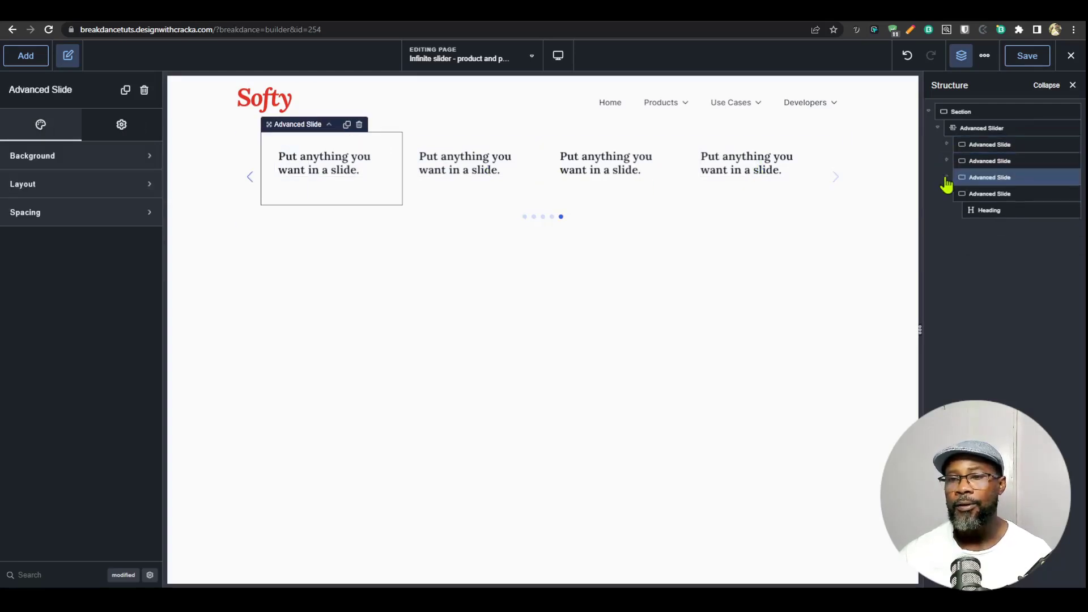
left_click(951, 194)
left_click(1056, 194)
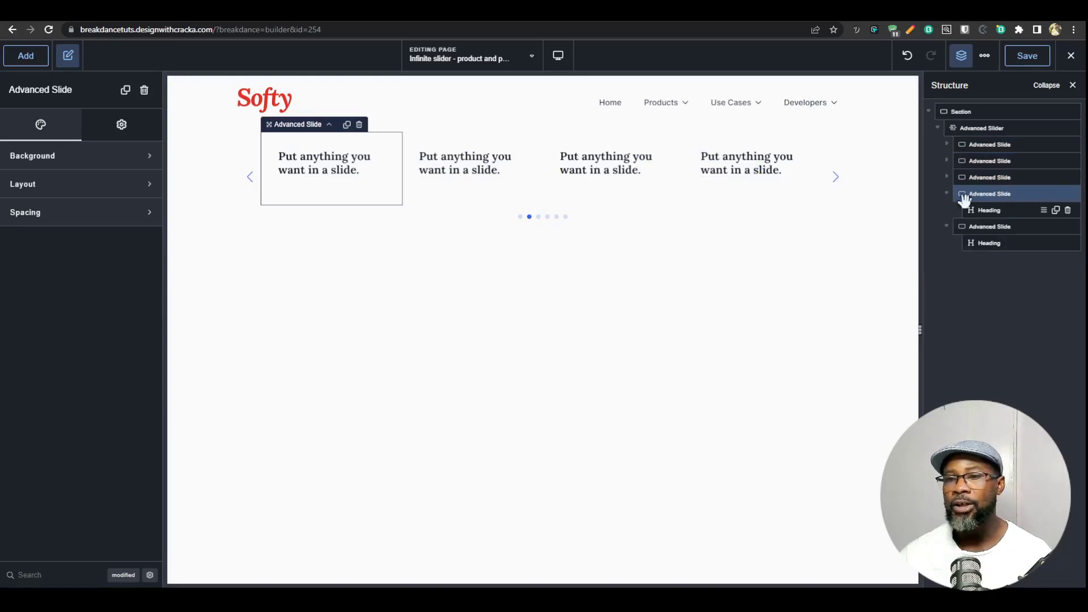
left_click(950, 213)
- In the Advanced Slider's advanced settings, keep 4 slides per view and set One Per View At to Phone Portrait
left_click(964, 130)
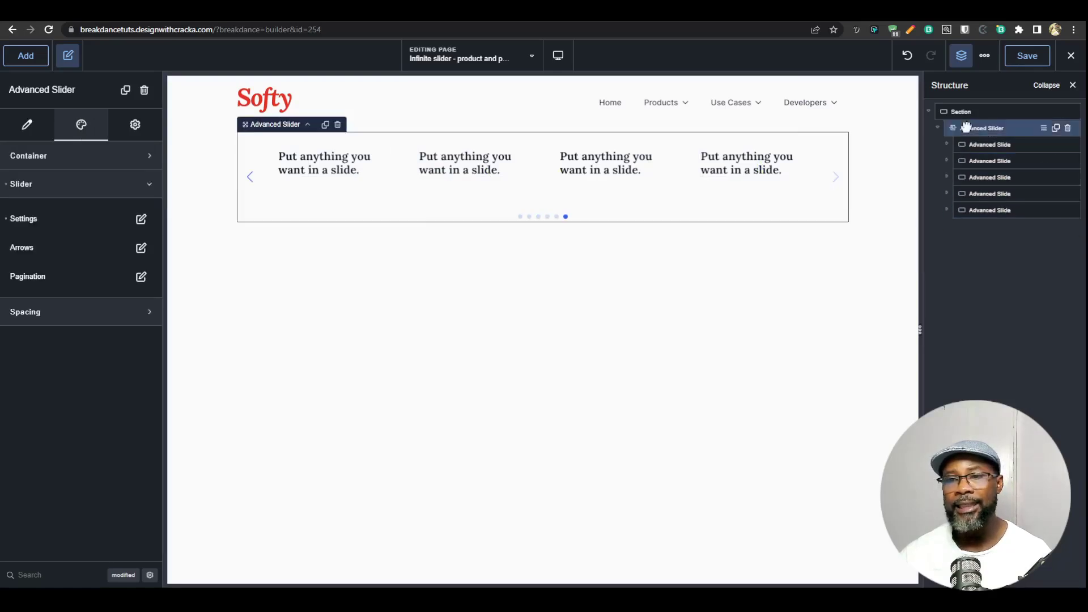
left_click(141, 219)
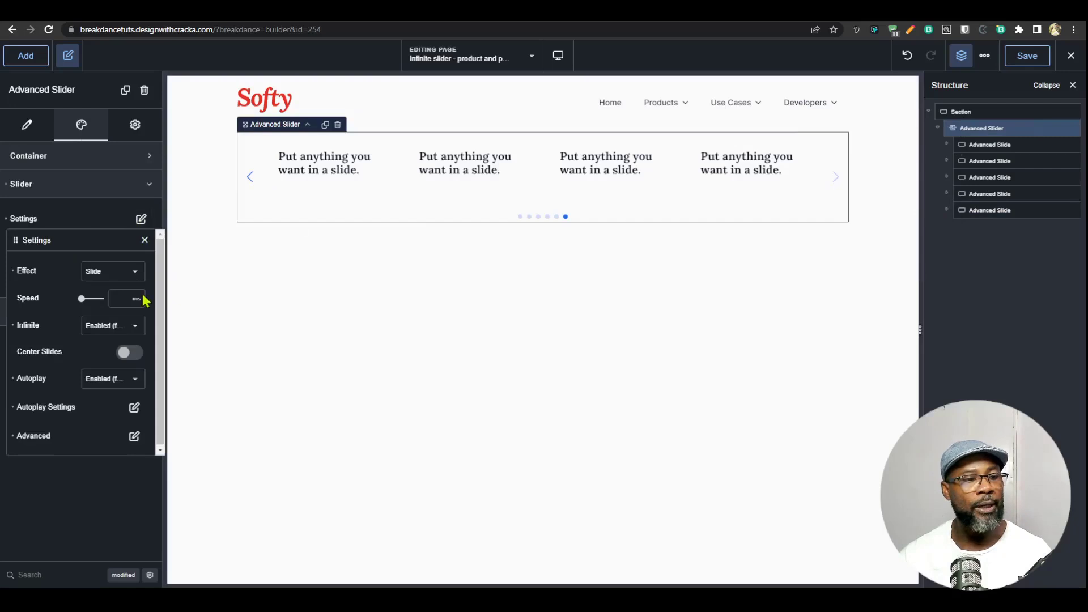
left_click(134, 437)
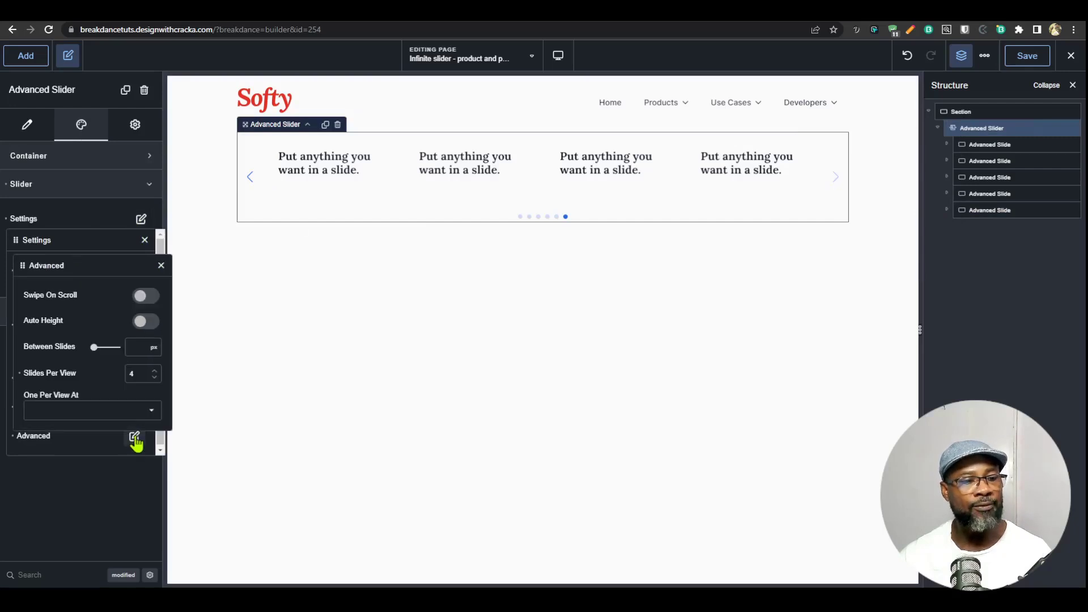
left_click(127, 369)
type("4")
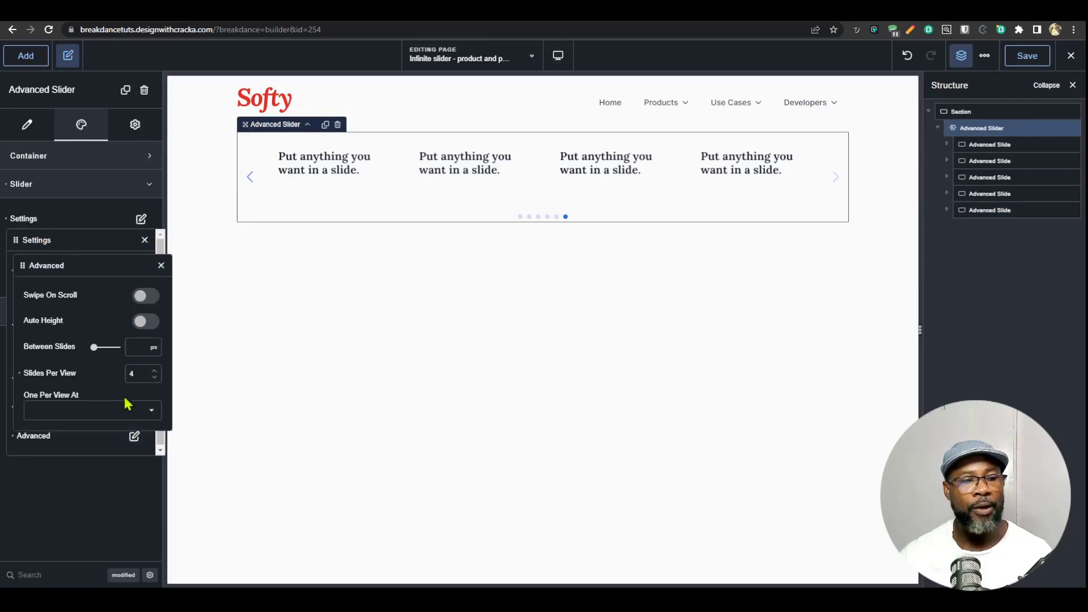
left_click(115, 415)
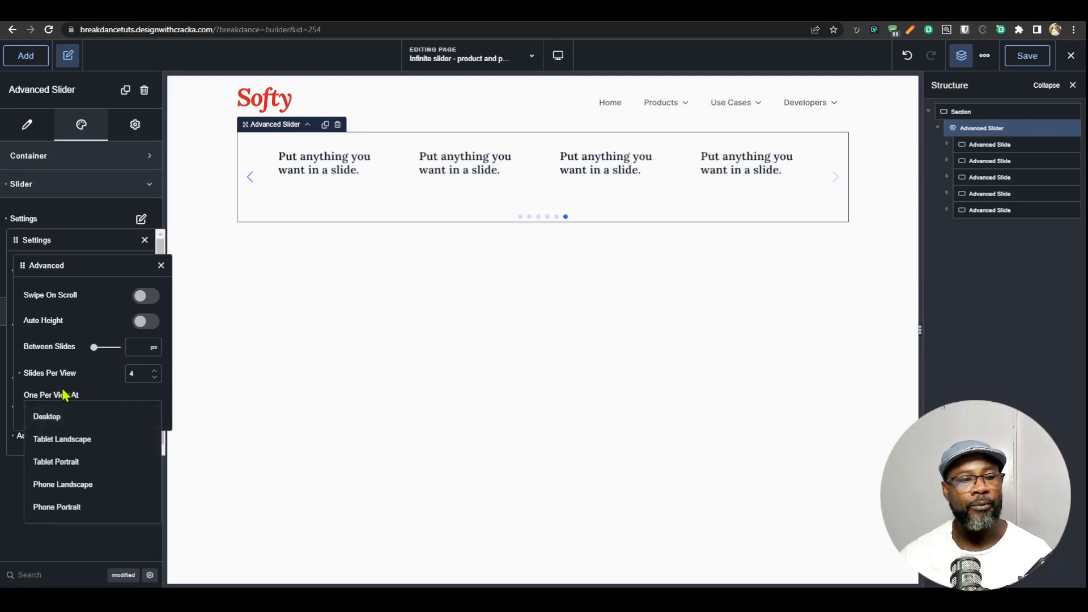
left_click(64, 395)
left_click(99, 413)
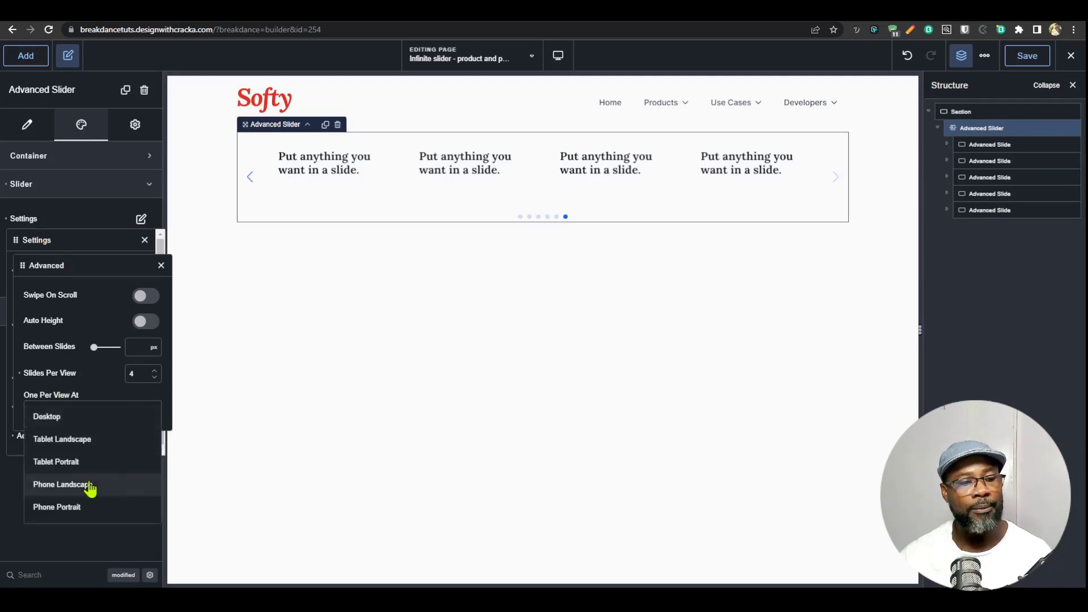
left_click(87, 510)
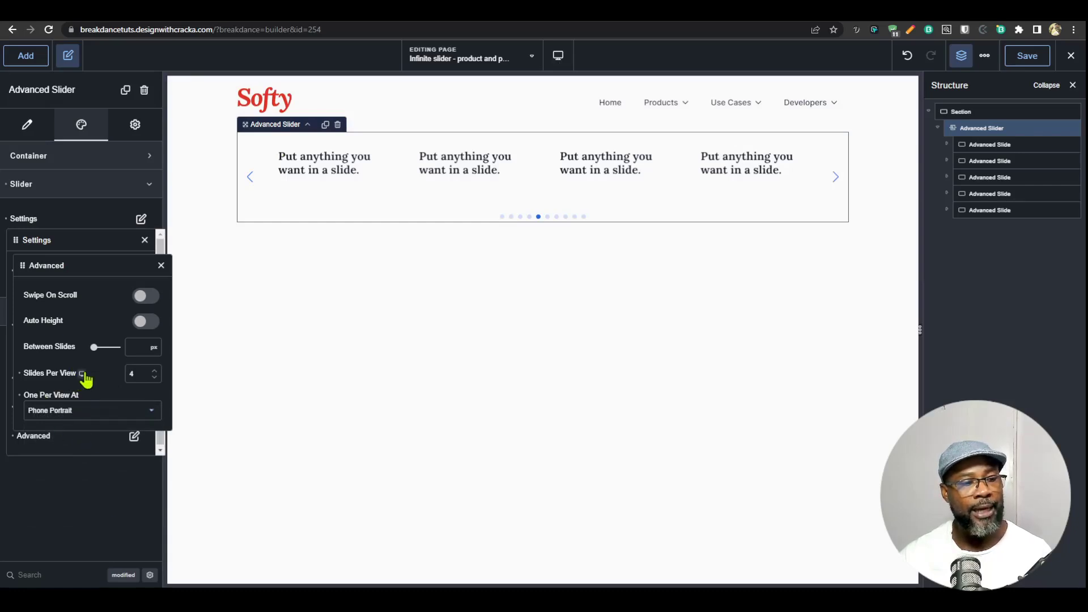
- Set the slides per view to 2 for the Phone Landscape breakpoint and return to the Desktop view
left_click(84, 426)
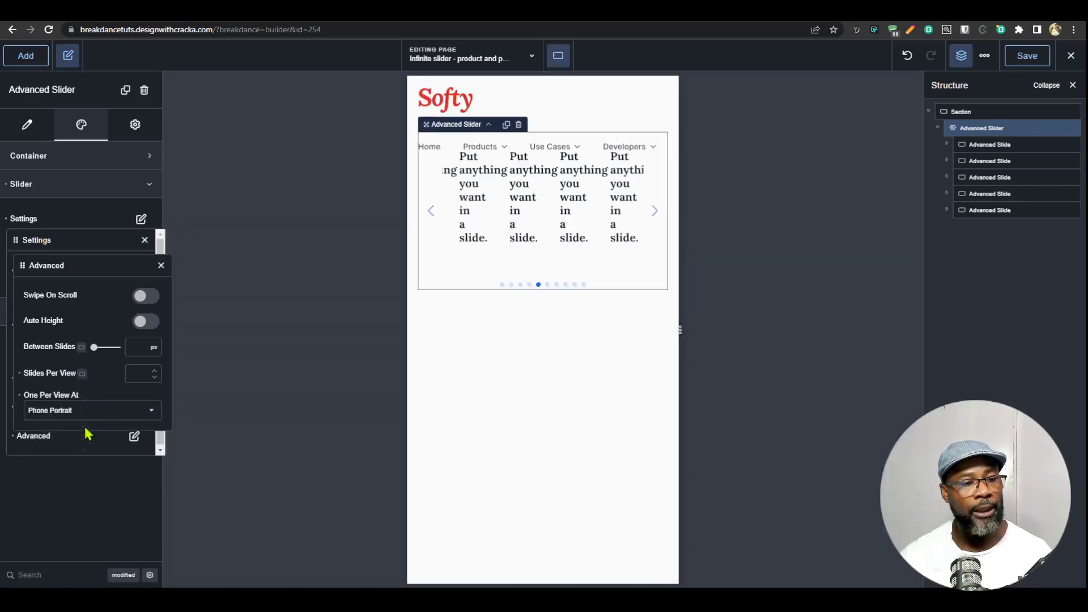
type("2")
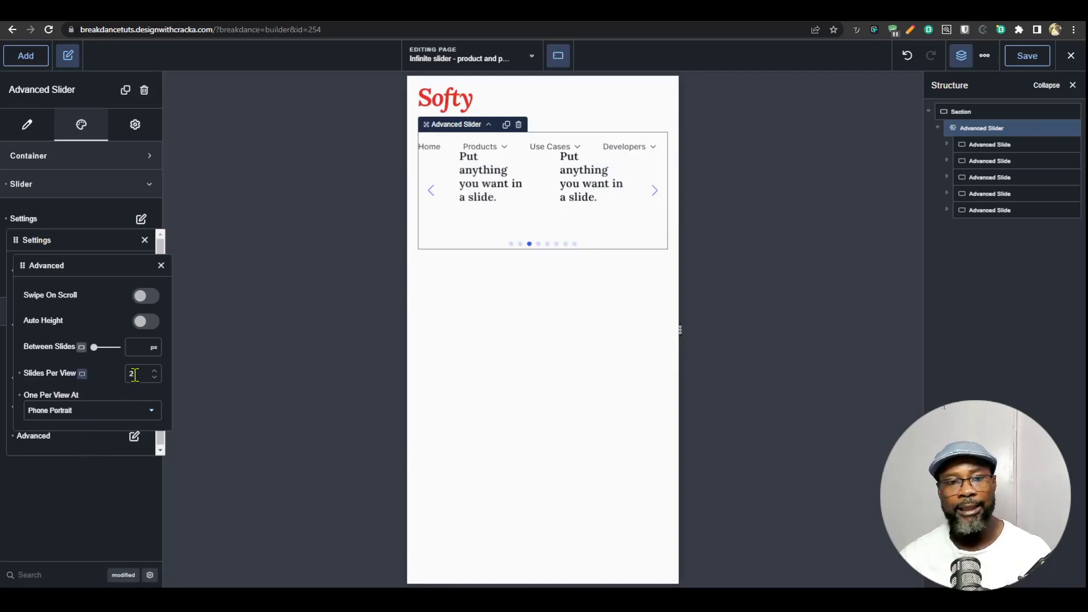
left_click(558, 55)
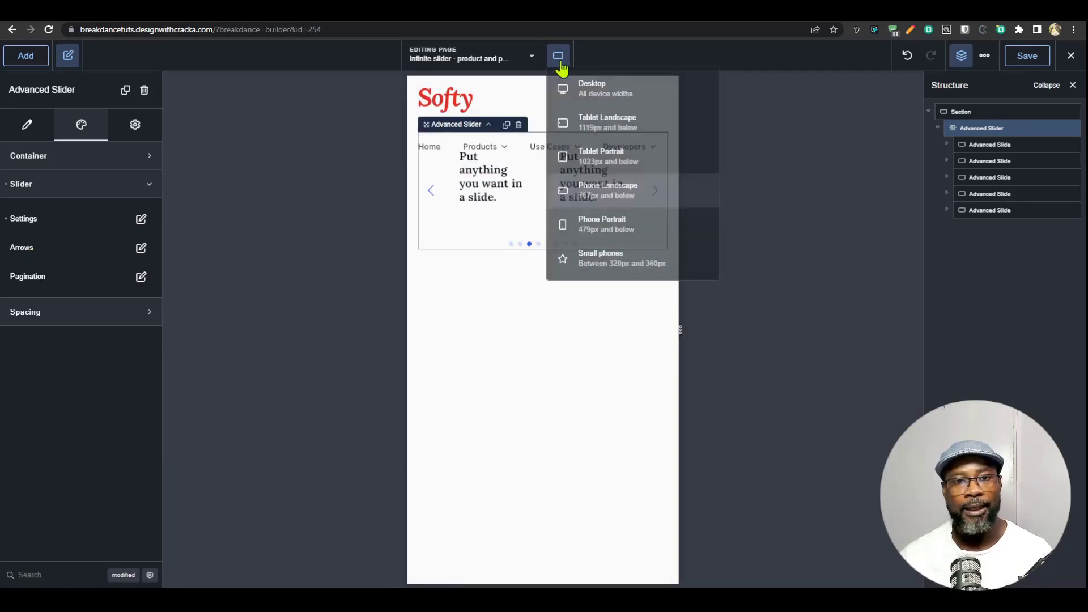
left_click(604, 98)
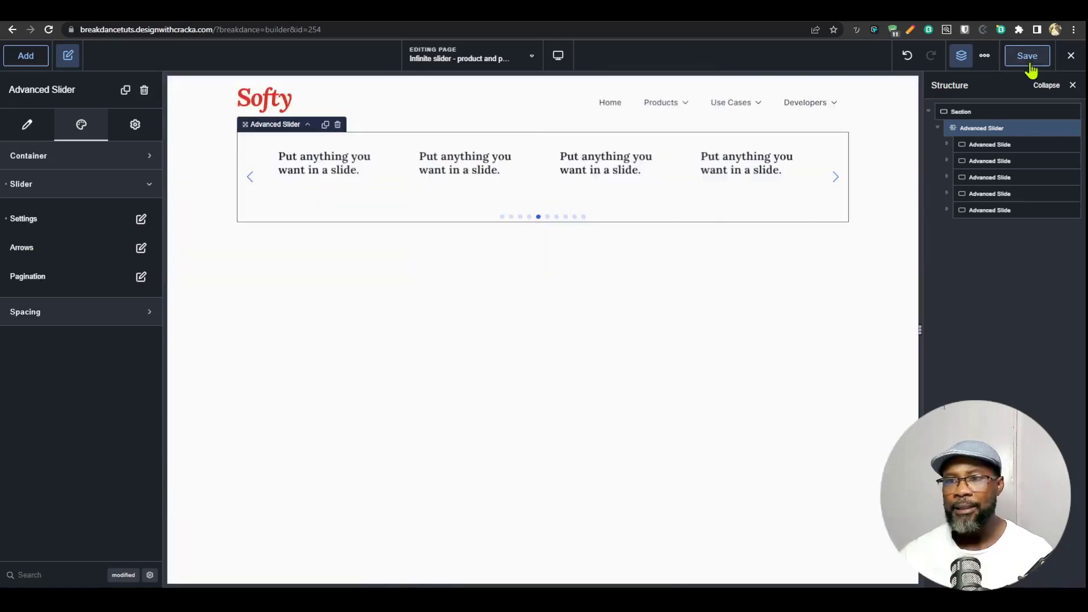
- Set the Advanced Slider's speed to 5000 ms and save the page
left_click(1070, 58)
left_click(1036, 83)
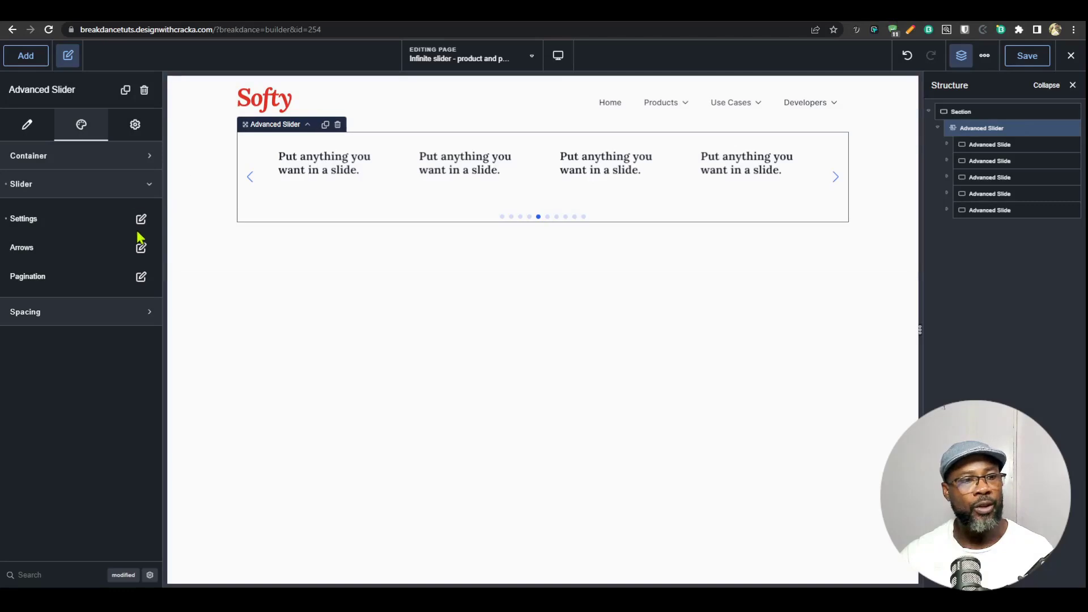
left_click(142, 220)
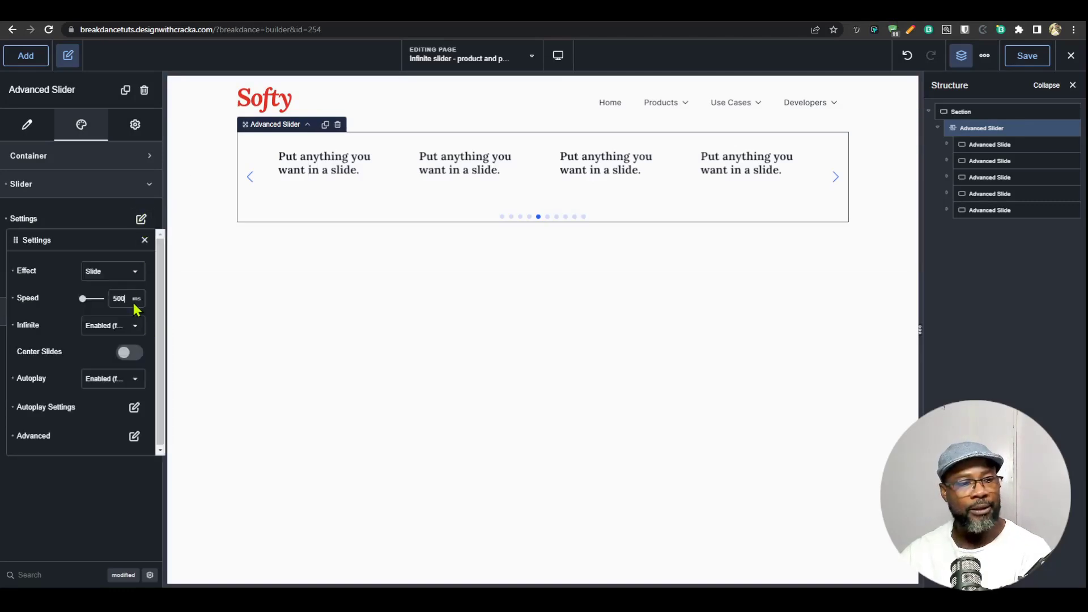
left_click(1030, 57)
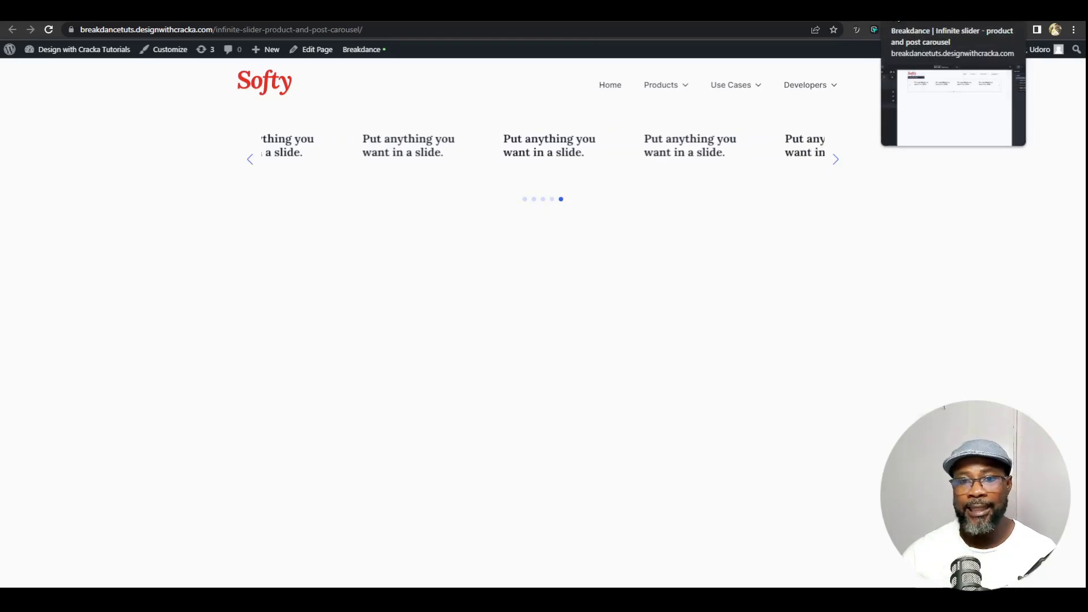
- Review the slider's speed setting in the builder and check its motion on the live page
left_click(895, 12)
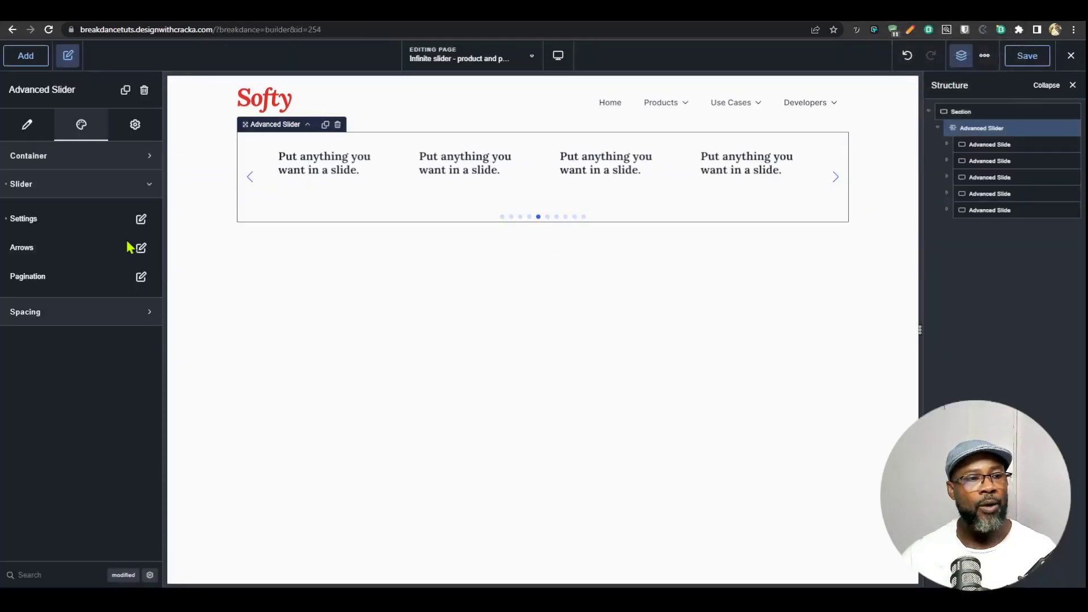
left_click(141, 219)
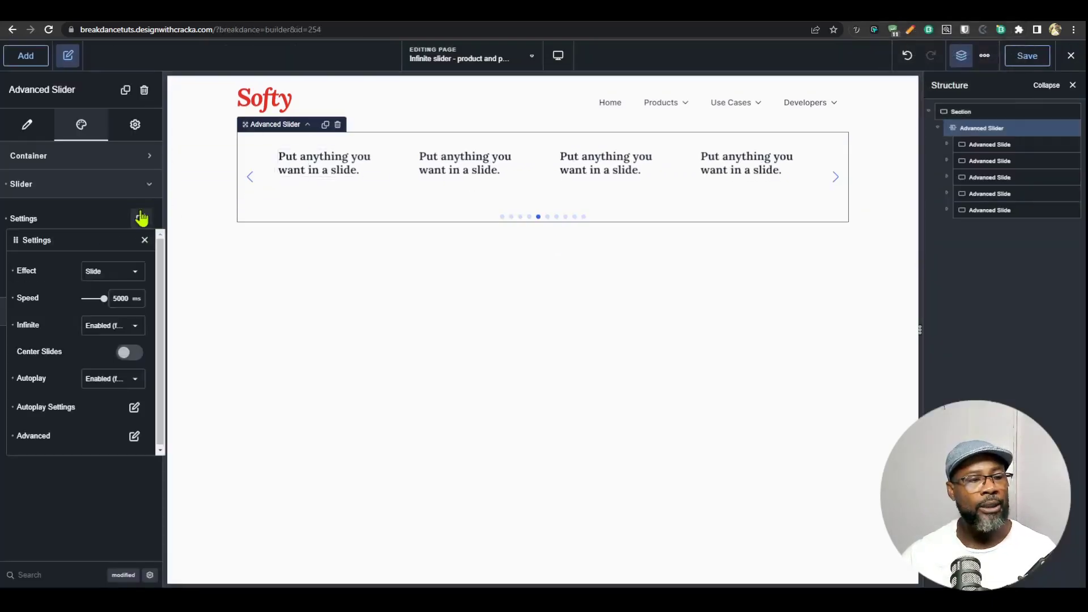
left_click(920, 24)
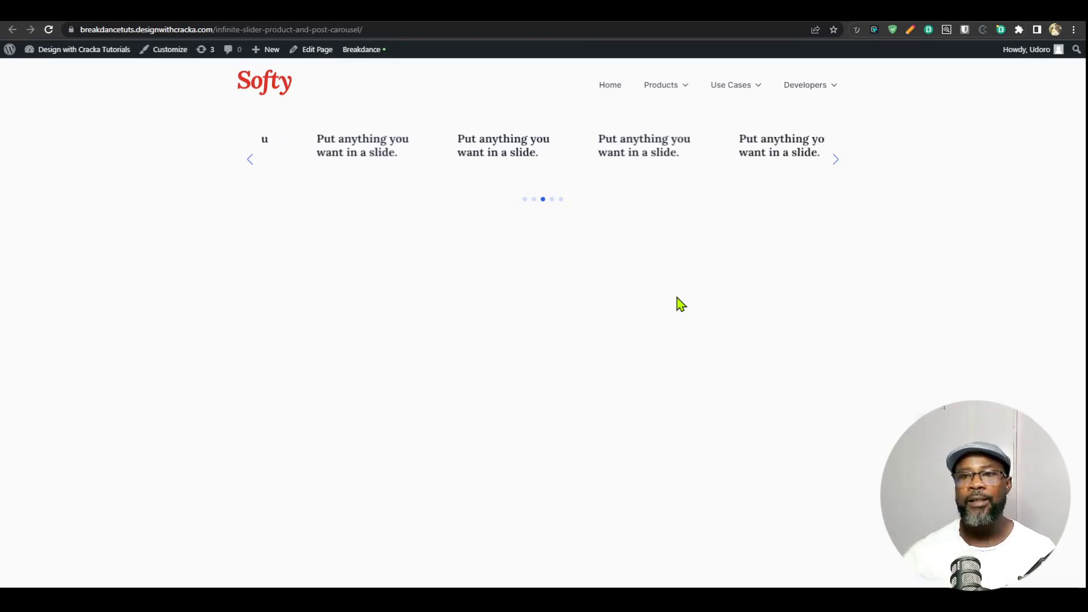
left_click(892, 26)
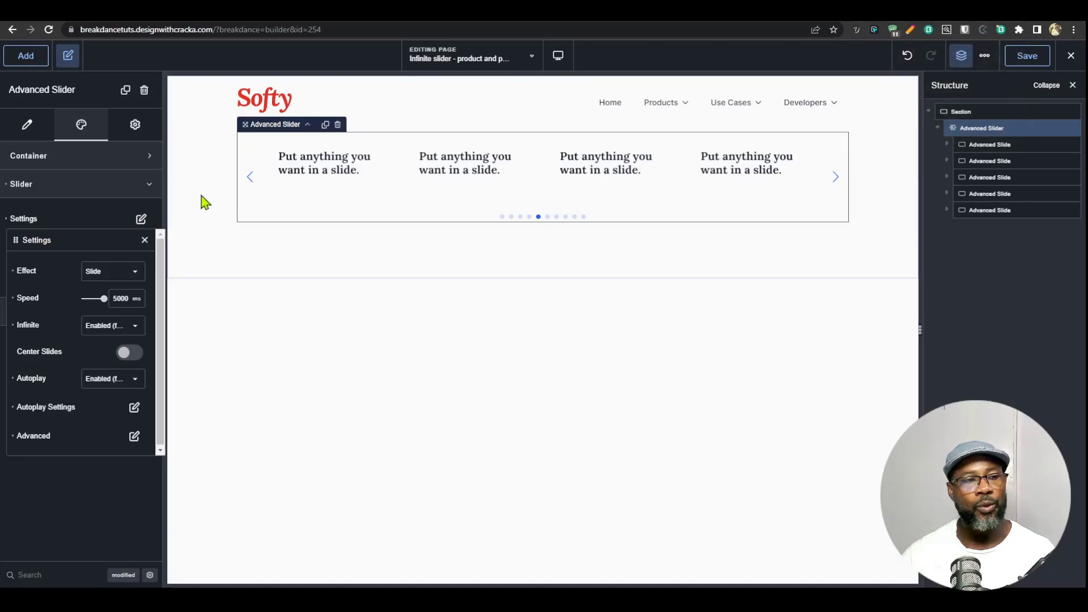
left_click(143, 238)
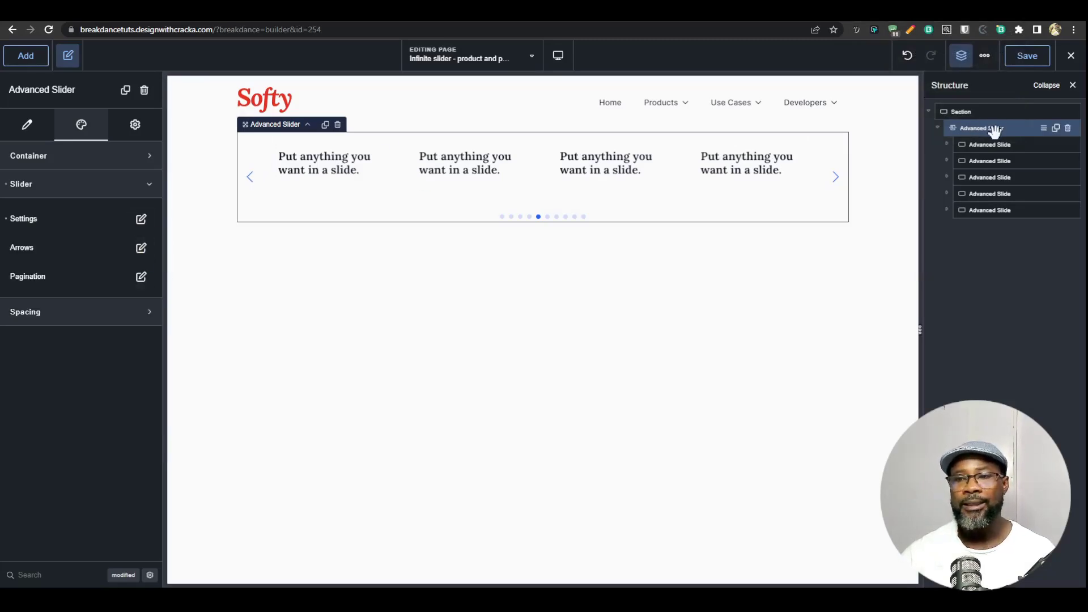
- Start a custom CSS rule on the Advanced Slider with the selector "%%SELECTOR%% .swiper-wrapper"
left_click(135, 124)
left_click(110, 161)
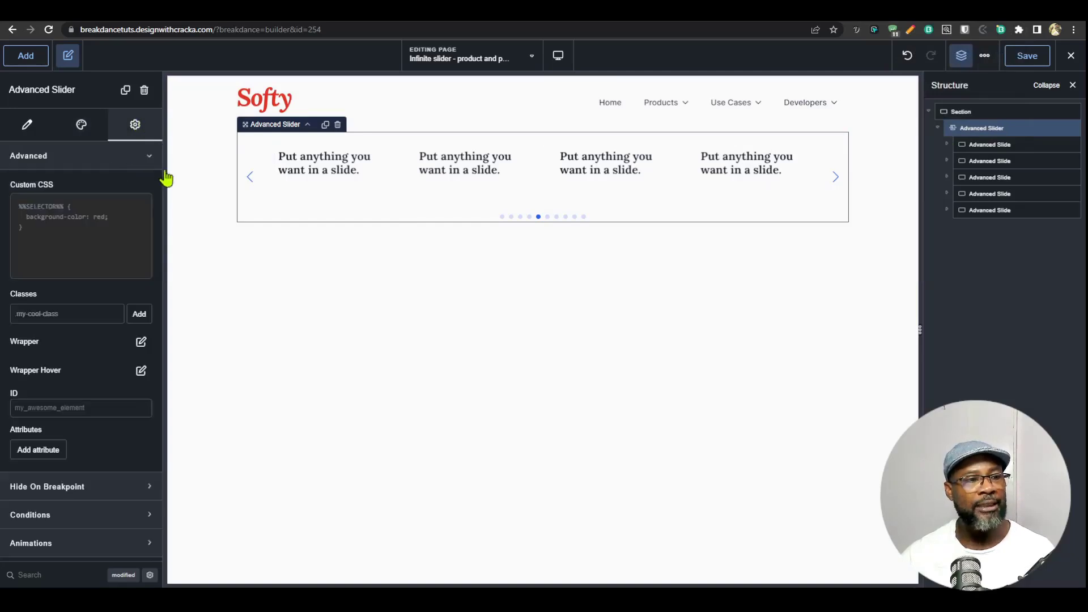
left_click(137, 211)
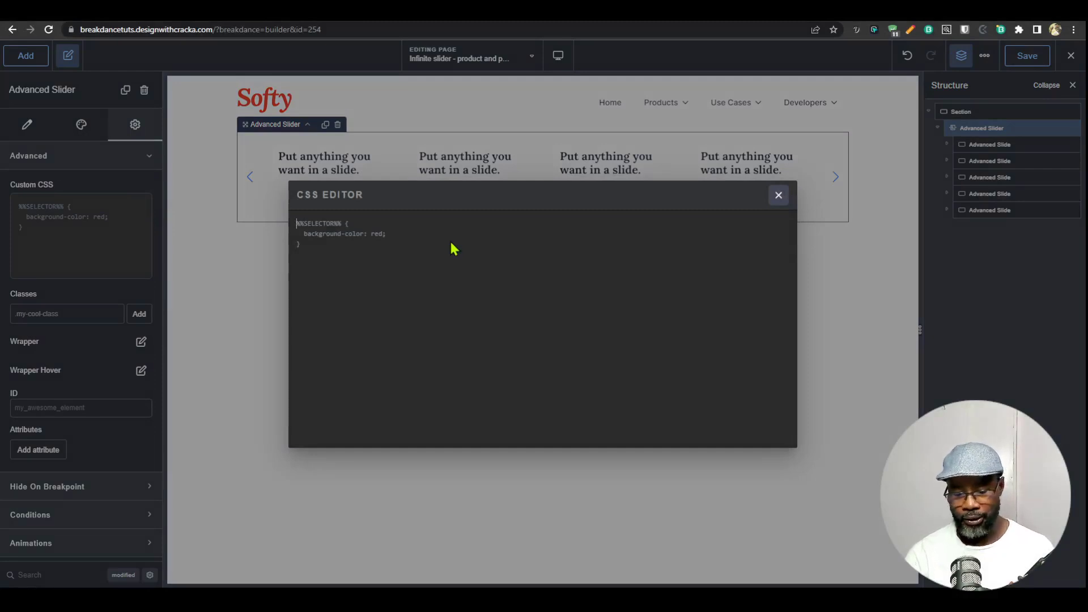
type("%%SELECTO")
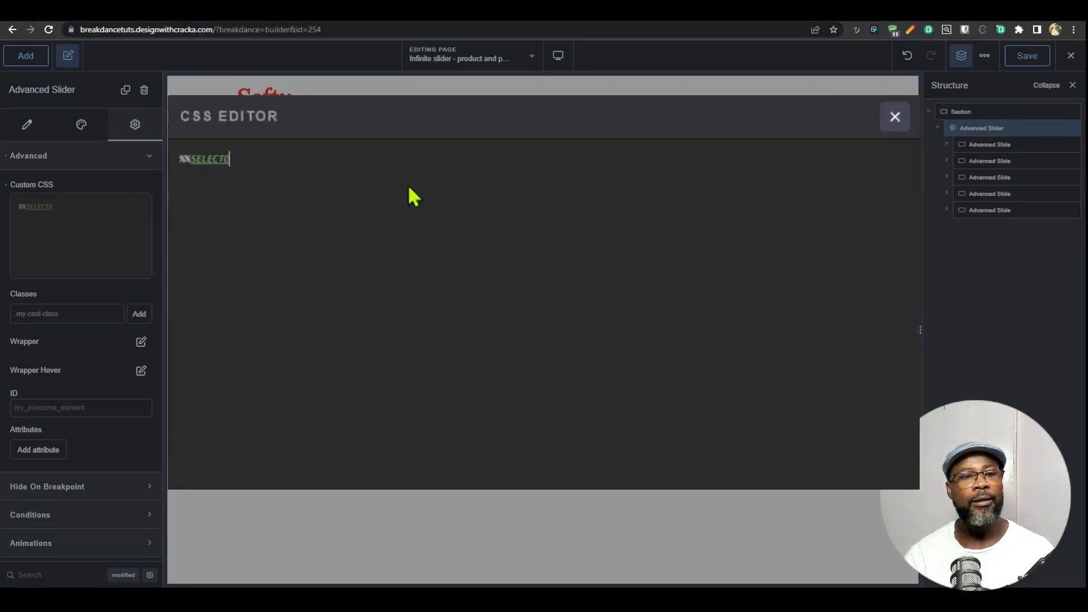
type("R%% .swiper-wrapper{")
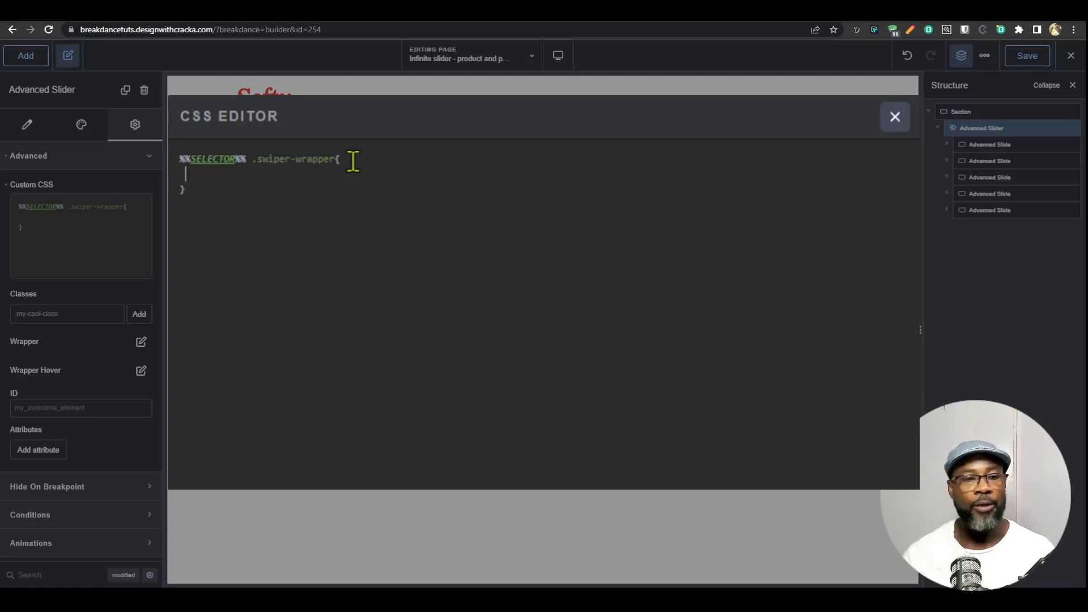
- Add "transition-timing-function: linear;" to the swiper-wrapper rule, close the CSS editor and save the page
type("tion")
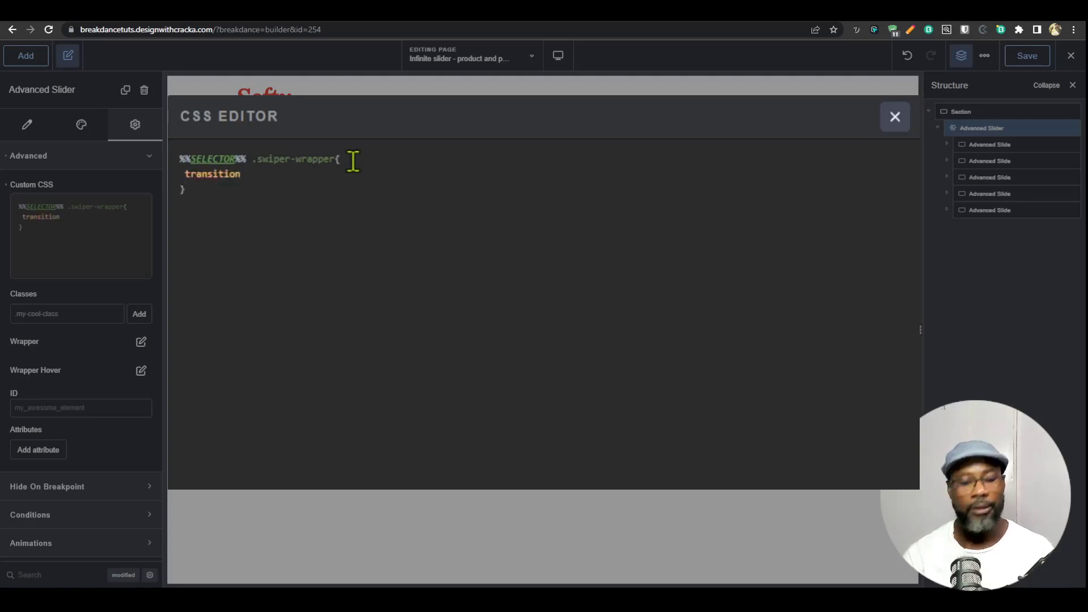
type("-timing-")
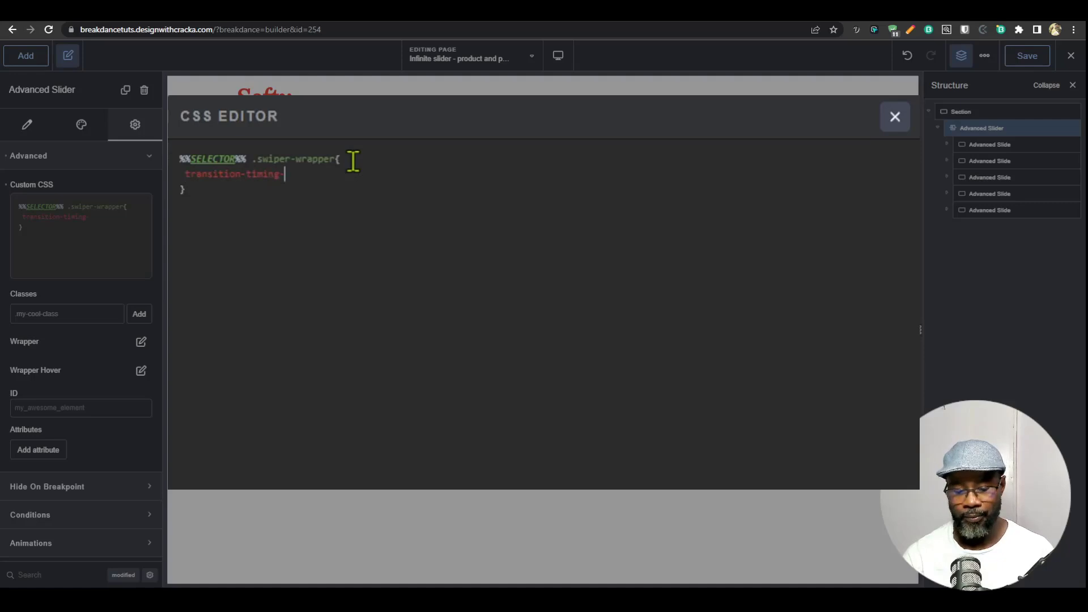
type("func")
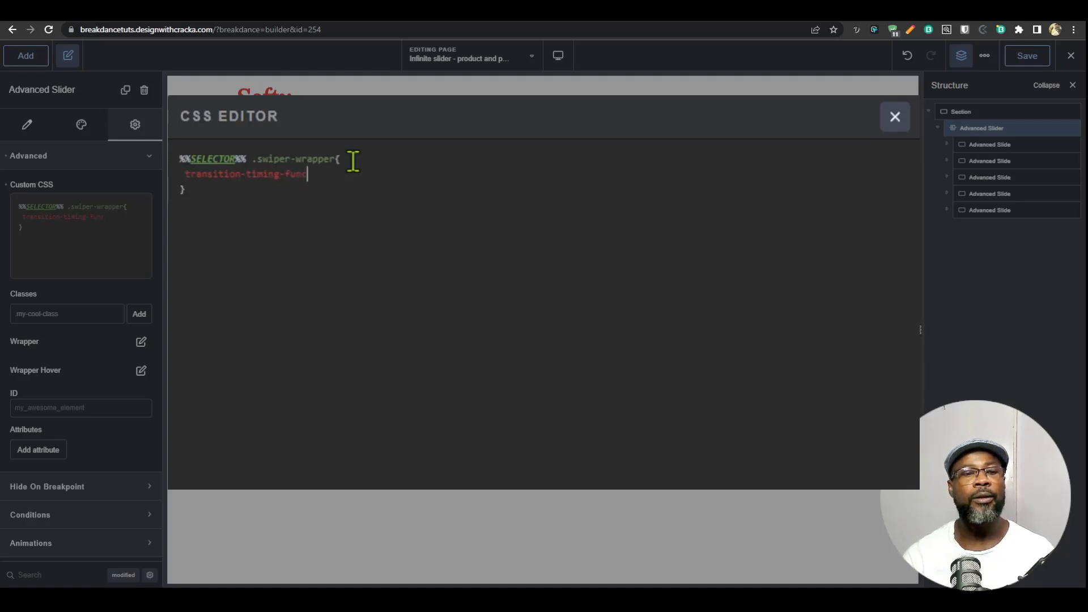
type("tion: li")
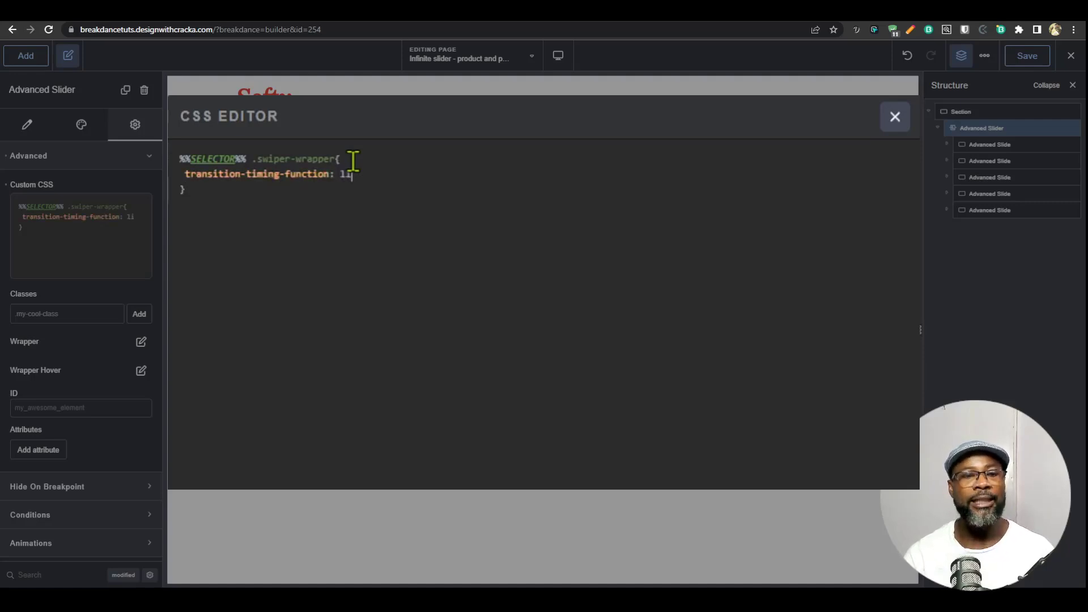
type("near;")
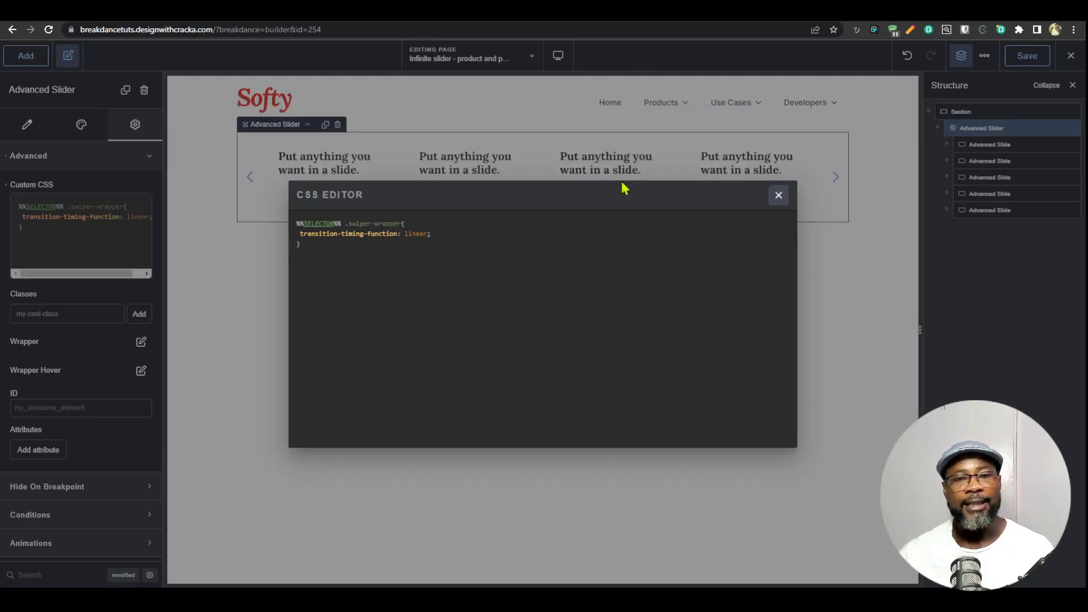
left_click(778, 195)
left_click(1025, 56)
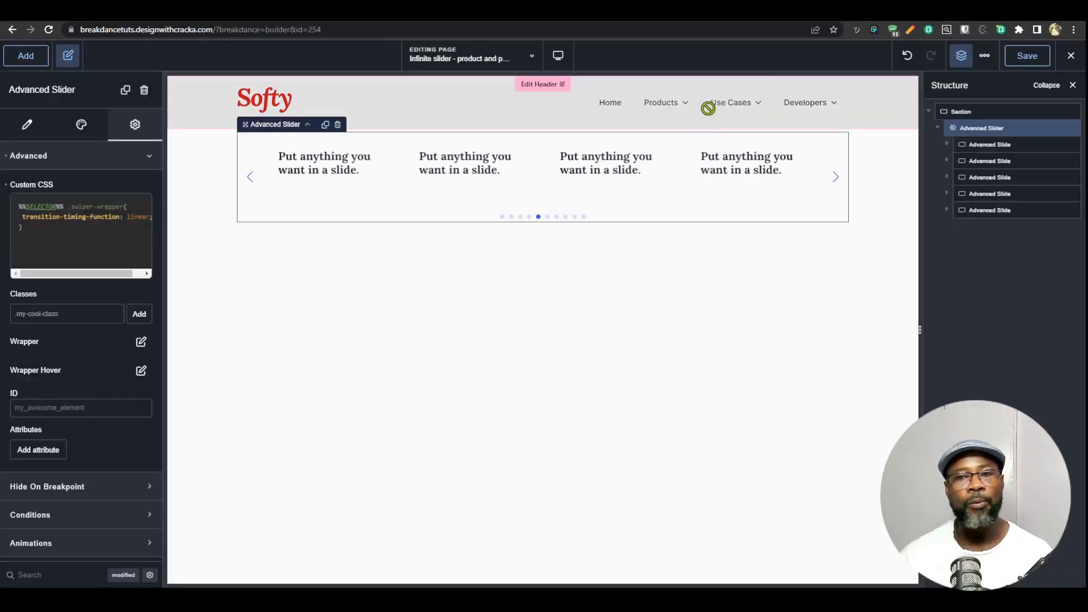
- Disable the Advanced Slider's arrows and set its pagination type to None
left_click(81, 125)
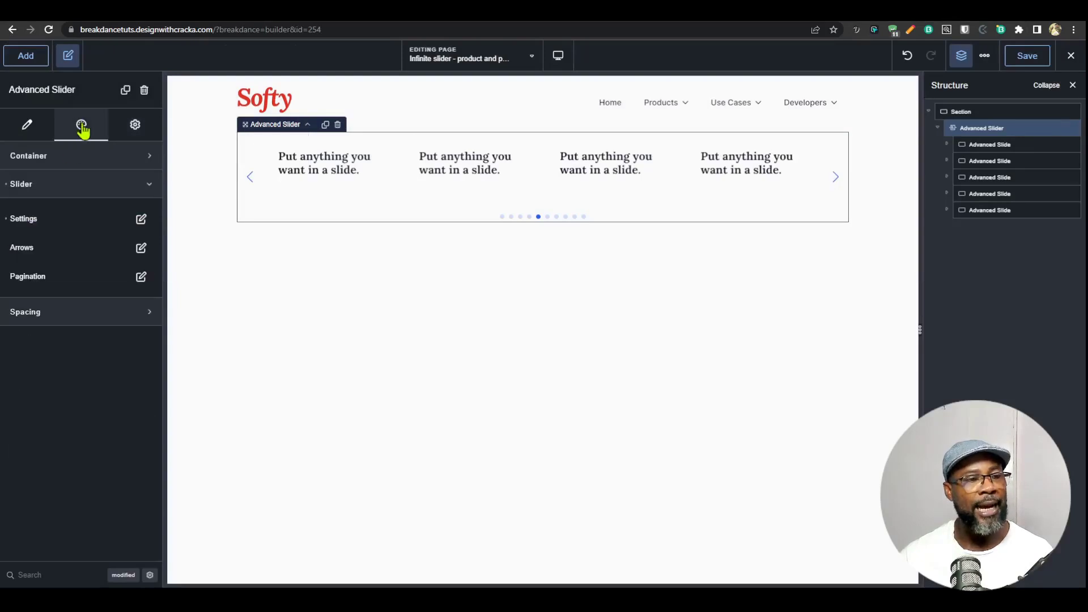
left_click(141, 248)
left_click(139, 299)
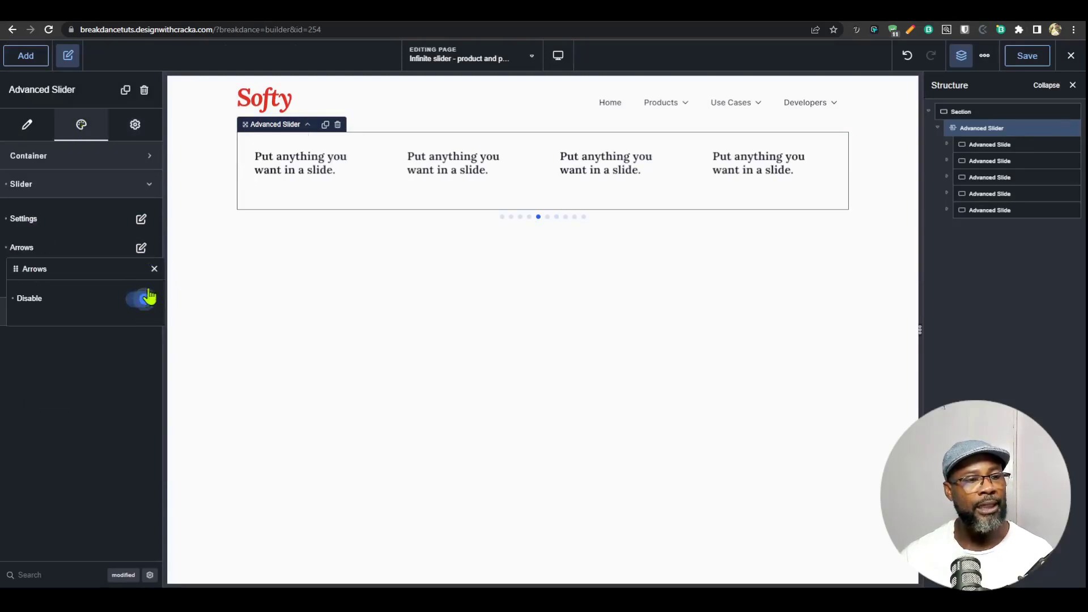
left_click(154, 269)
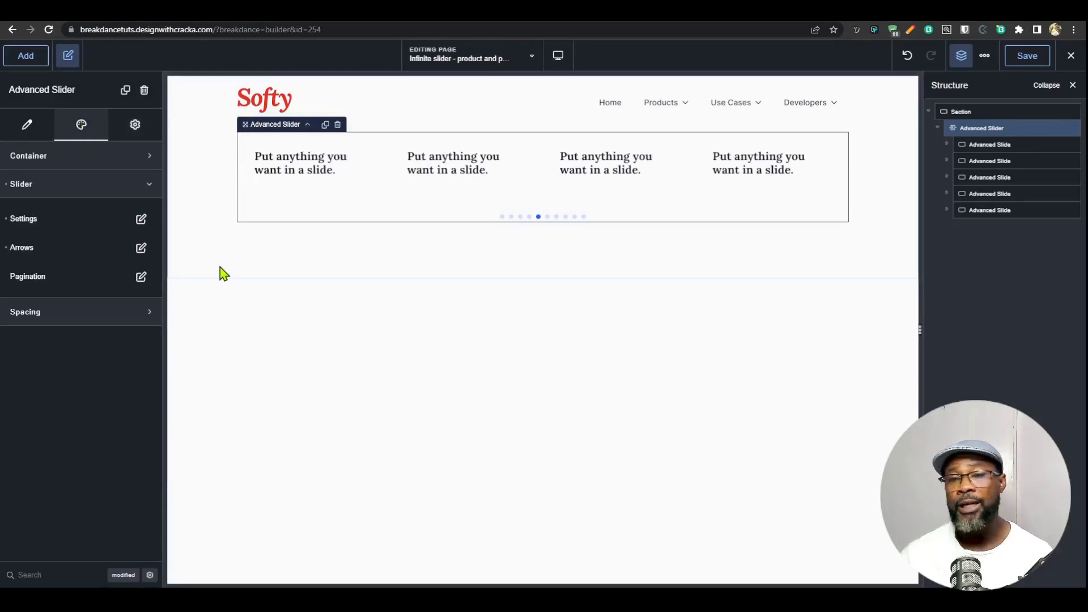
left_click(142, 277)
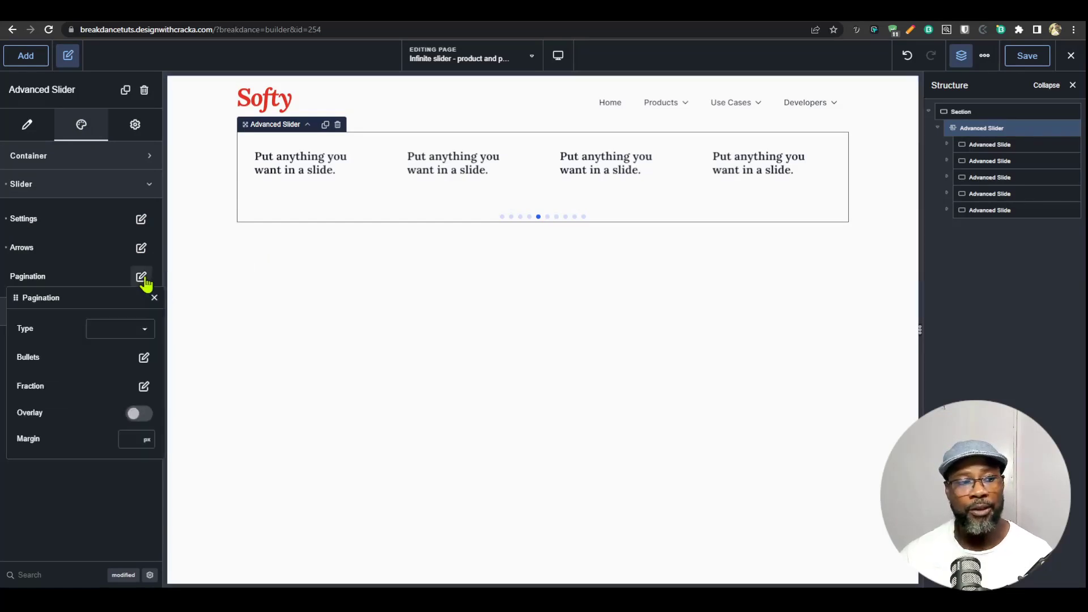
left_click(143, 334)
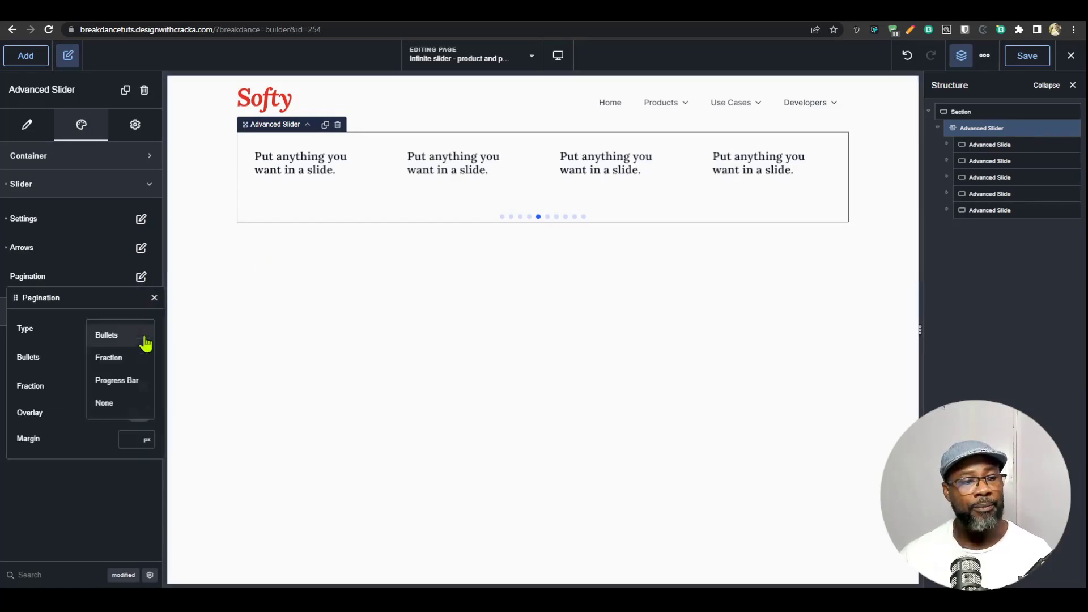
left_click(105, 406)
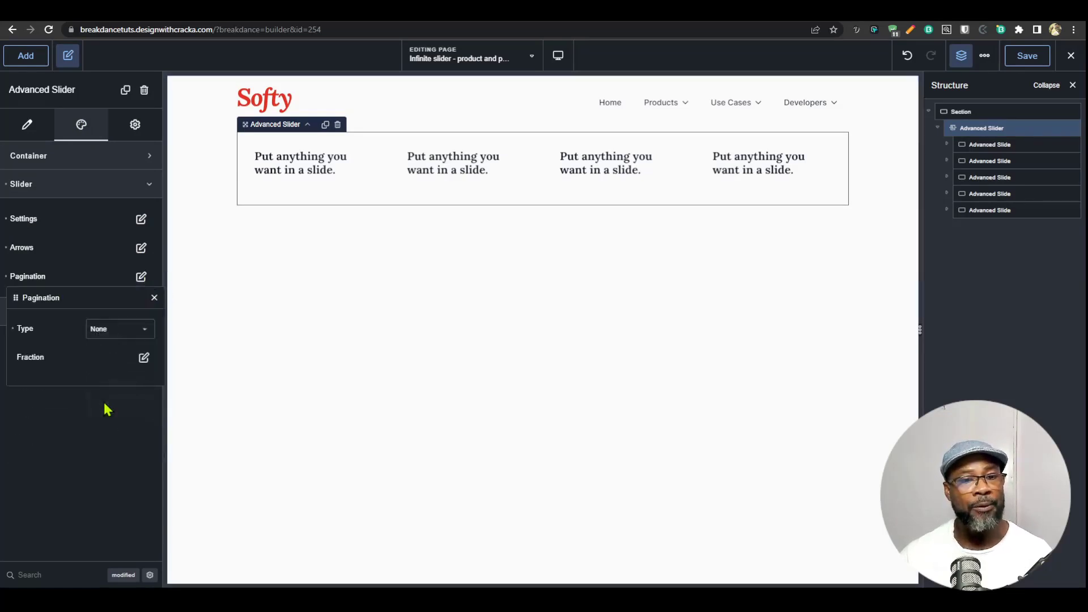
- Save the page and reload the live page to check the slider without arrows and pagination
left_click(1026, 55)
key("ctrl+Tab")
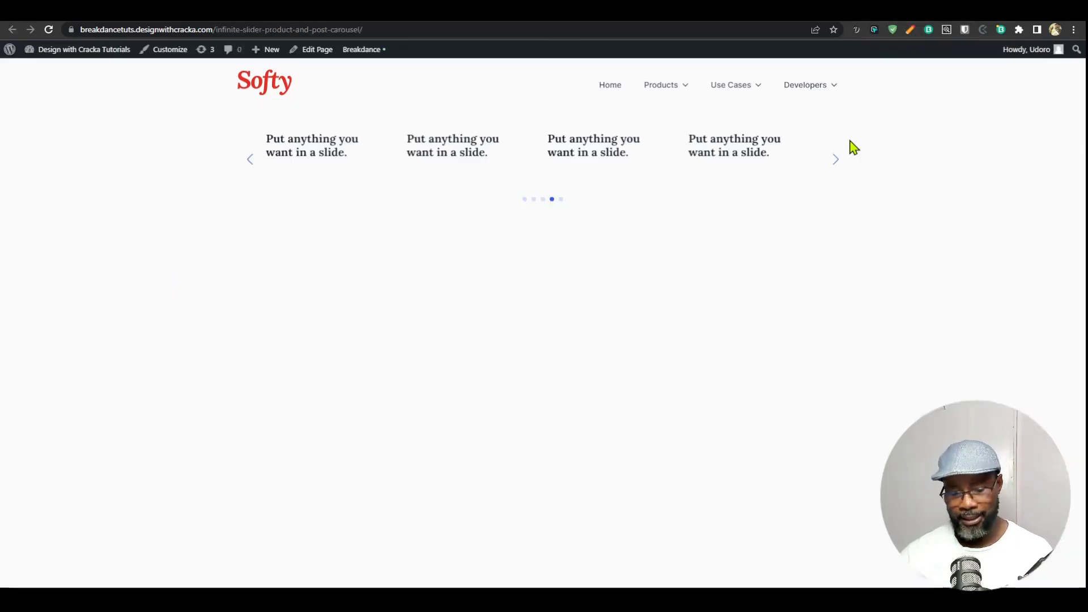
key("F5")
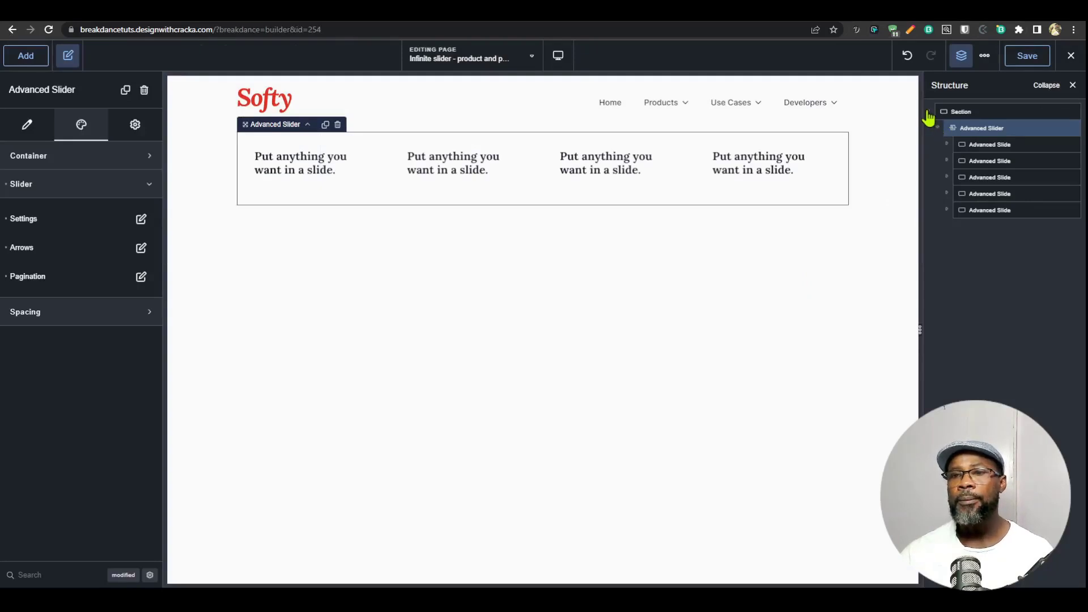
- Collapse the slider's section in the structure and add a new empty Section below it
left_click(928, 113)
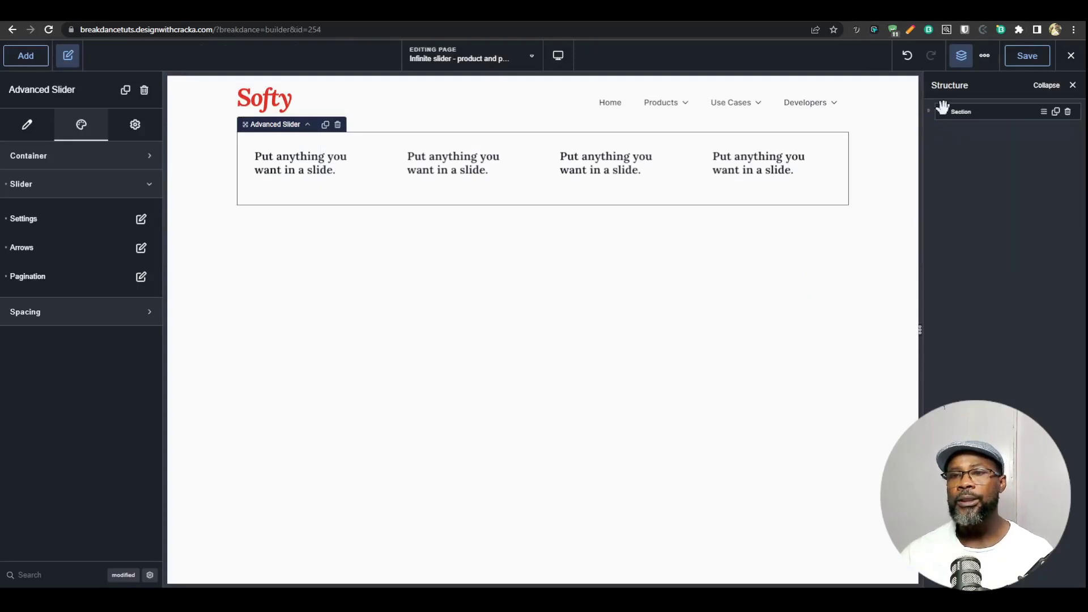
left_click(1006, 140)
left_click(25, 56)
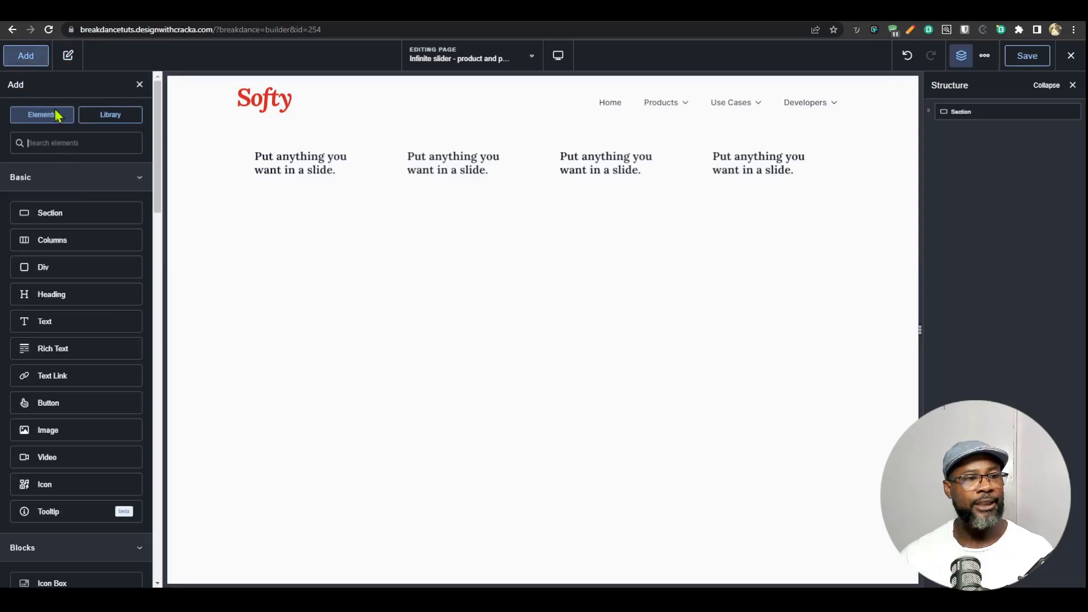
left_click(57, 214)
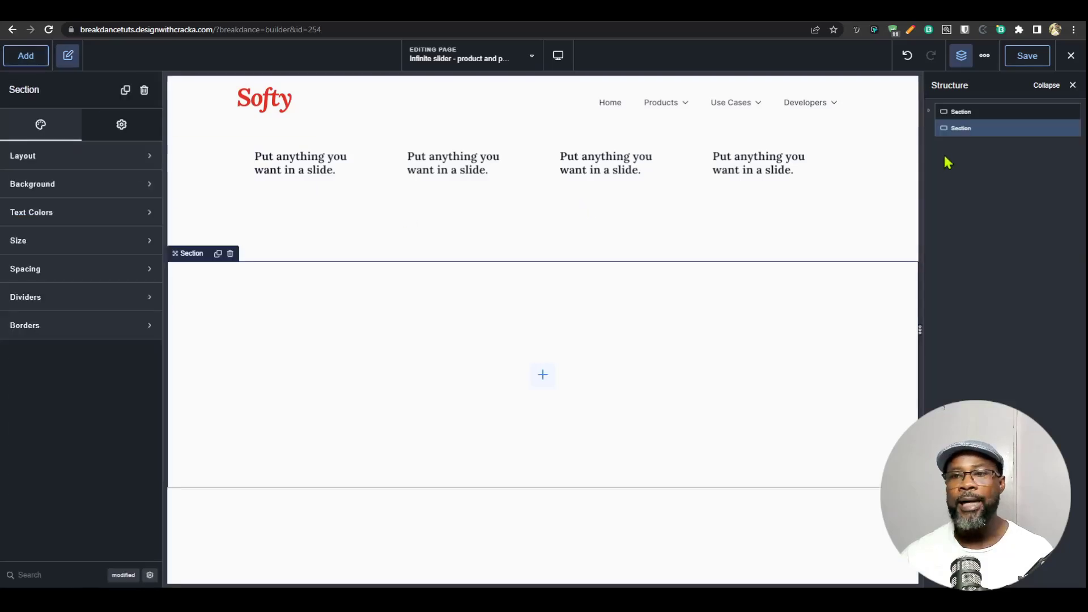
- Search the elements for "list", insert a Post List into the new section and look over its posts
left_click(530, 374)
type("list")
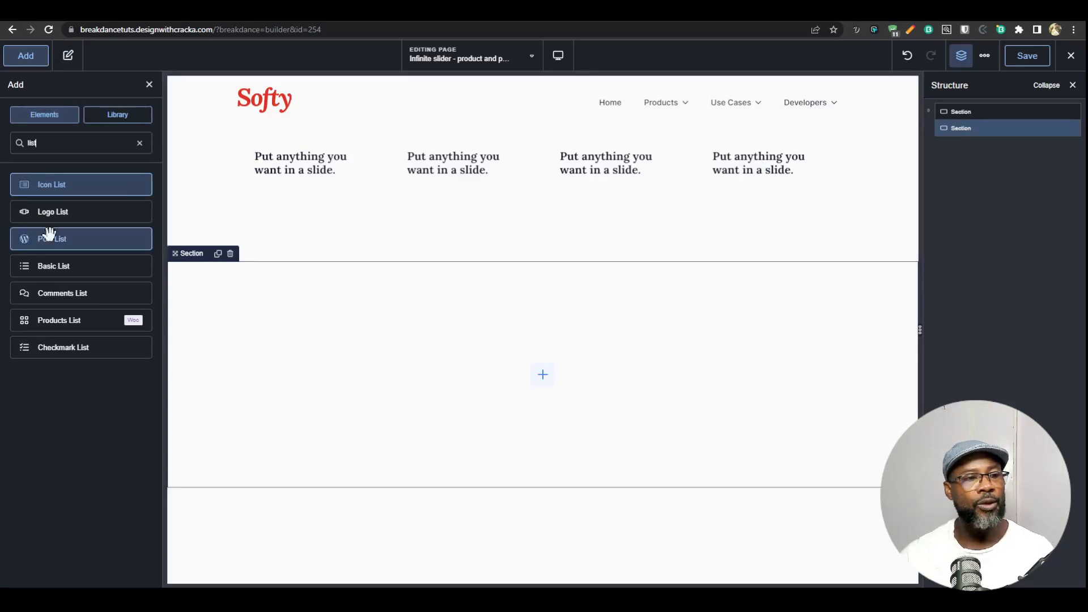
left_click(51, 238)
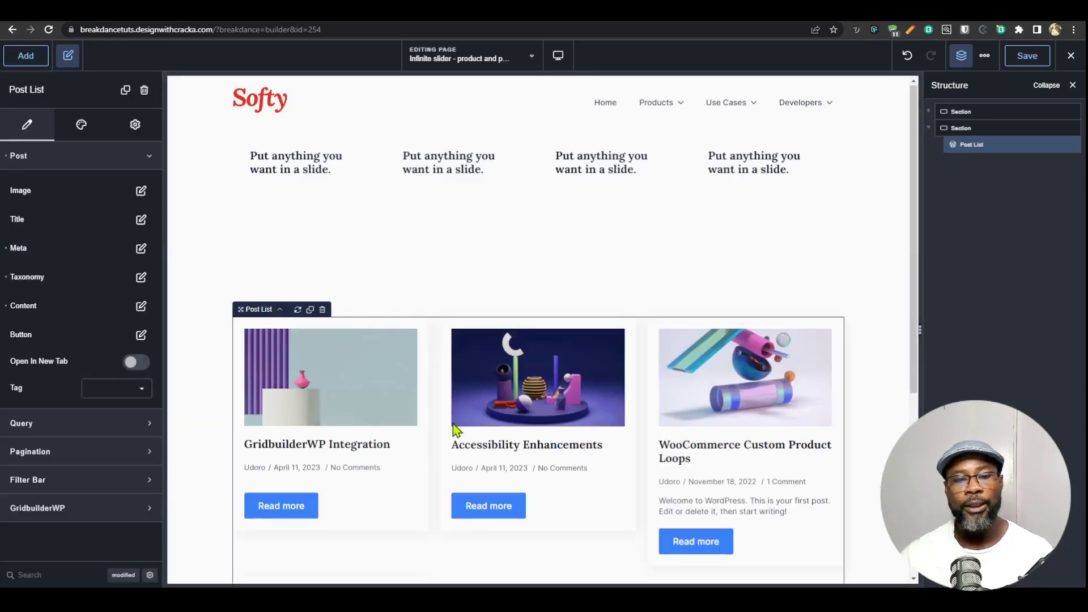
scroll(309, 480, "down", 5)
scroll(334, 459, "up", 3)
scroll(334, 459, "down", 3)
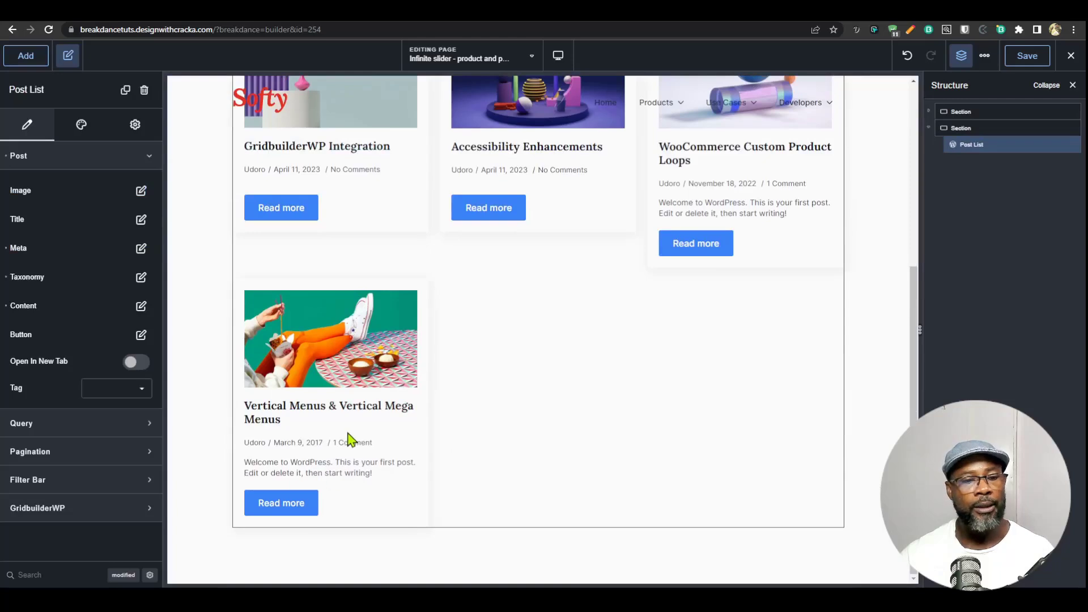
scroll(352, 440, "up", 2)
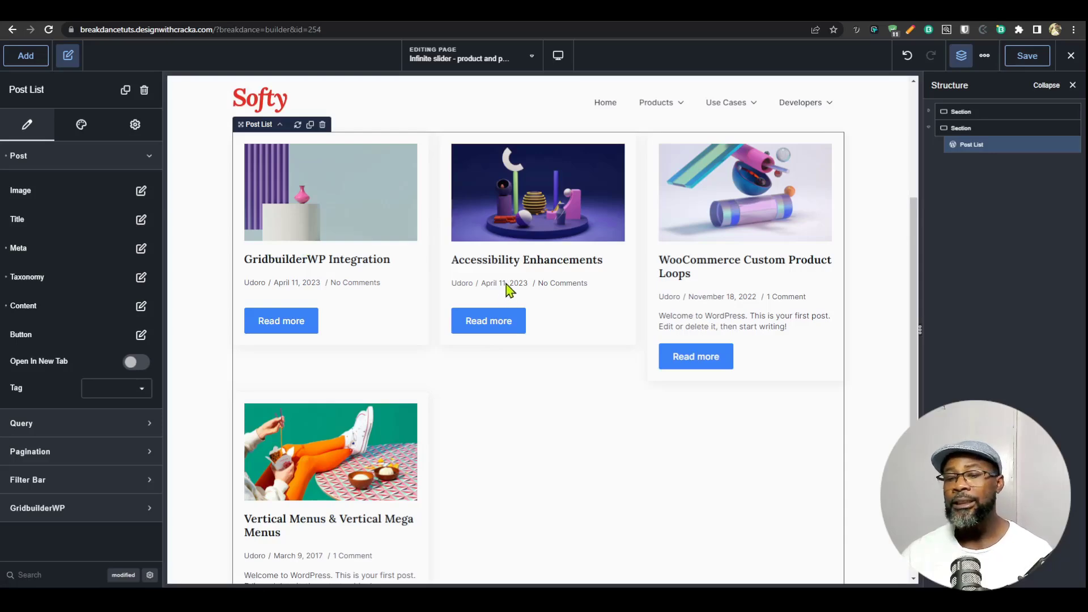
- Change the Post List's layout to Slider
left_click(82, 127)
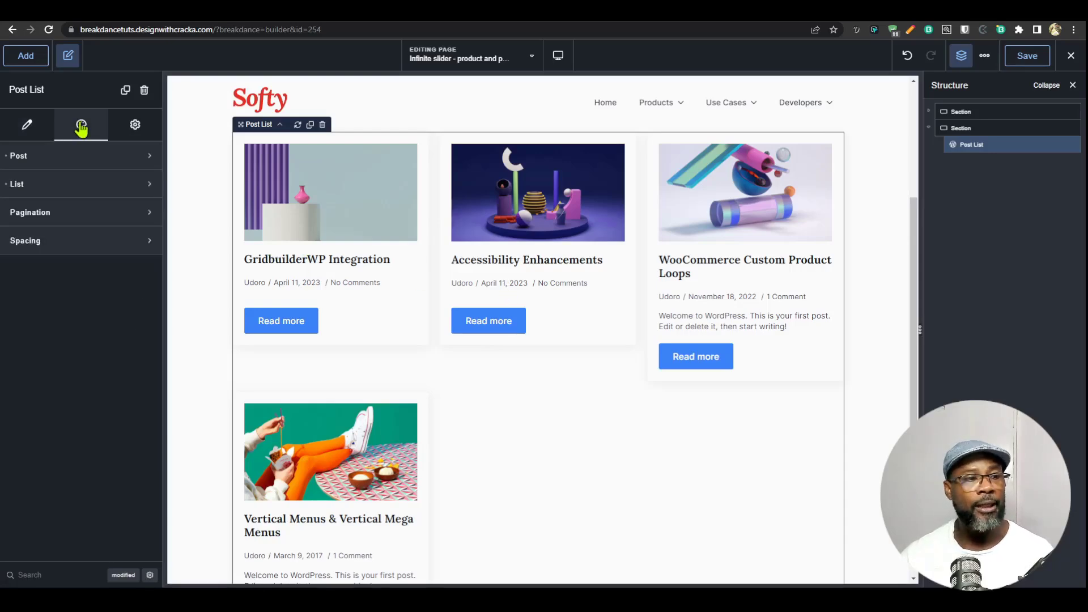
left_click(80, 191)
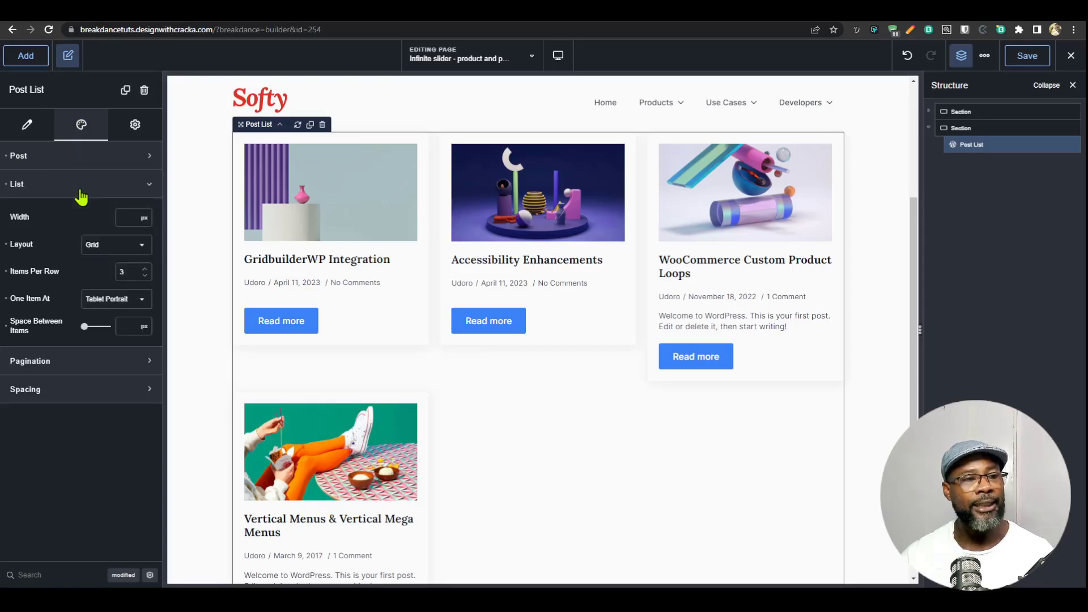
left_click(104, 245)
left_click(108, 300)
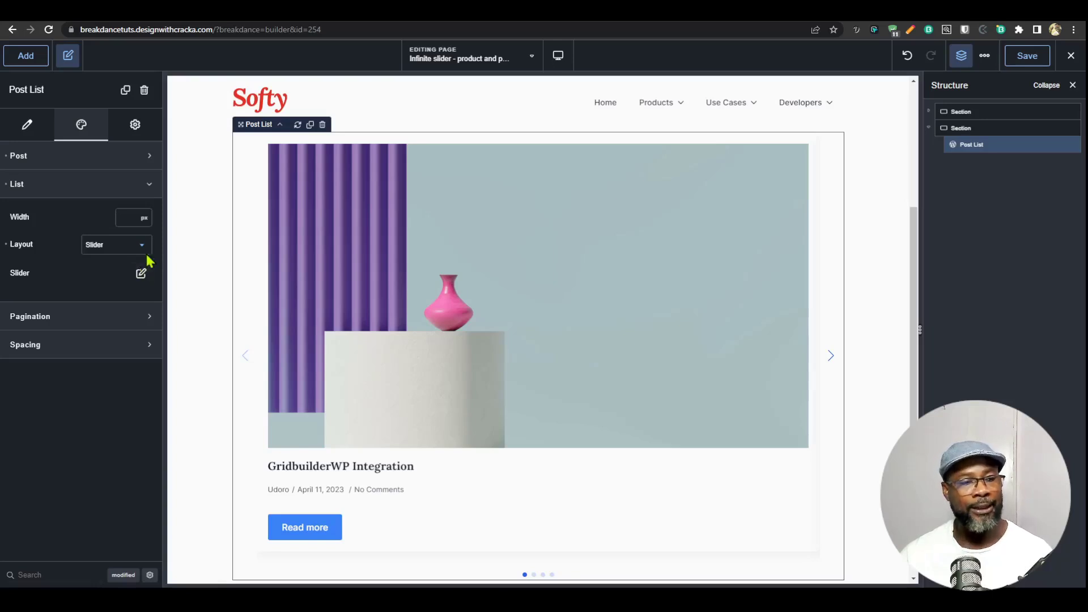
- Set the Post List slider's effect to Slide and its speed to 5000 ms
left_click(142, 273)
left_click(143, 328)
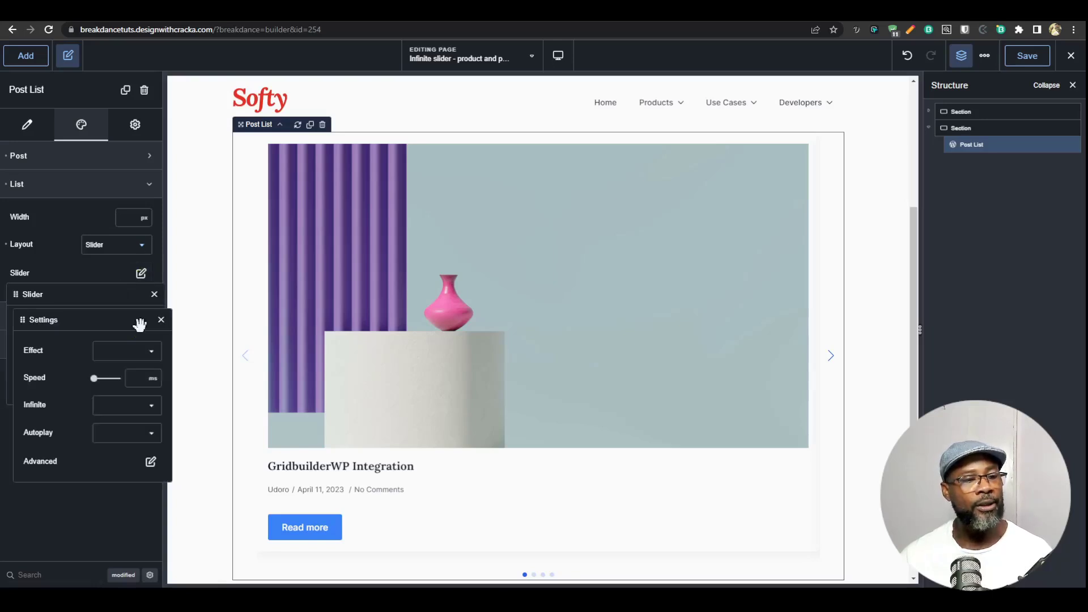
left_click(124, 355)
left_click(111, 357)
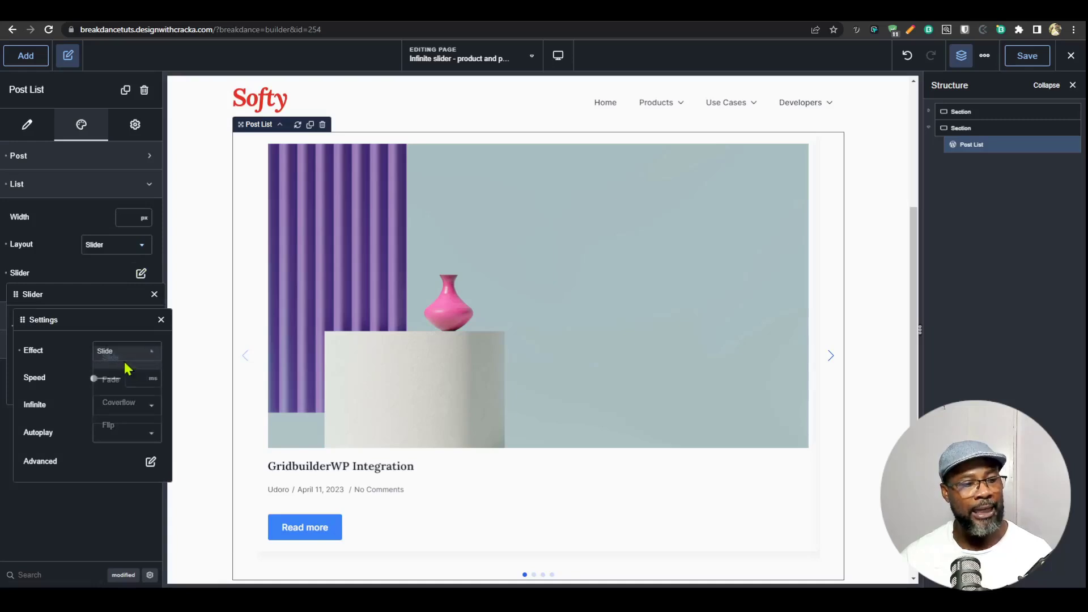
left_click(136, 377)
type("5")
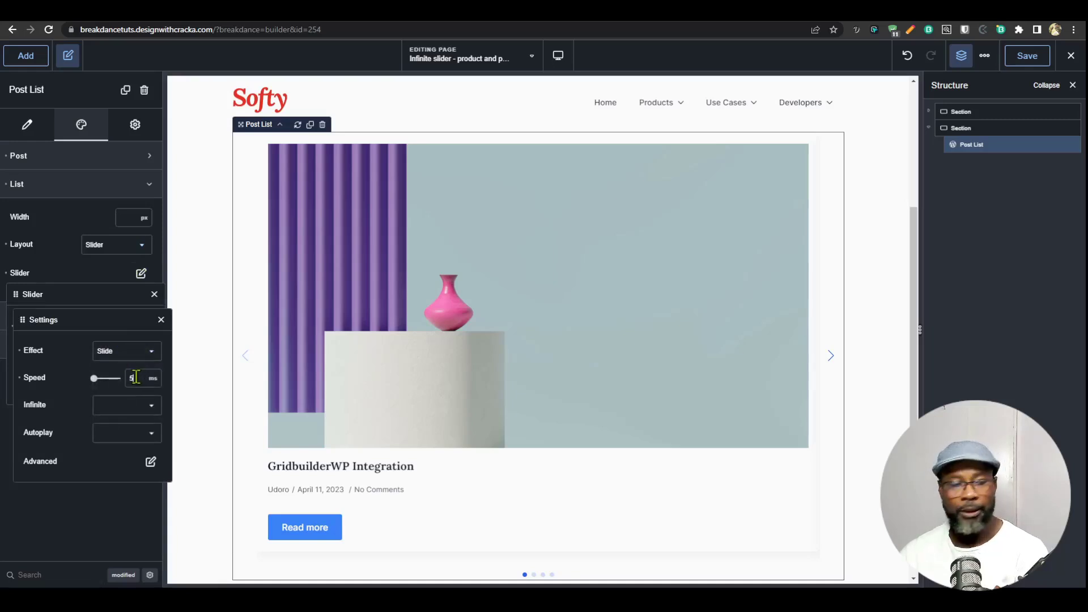
type("000")
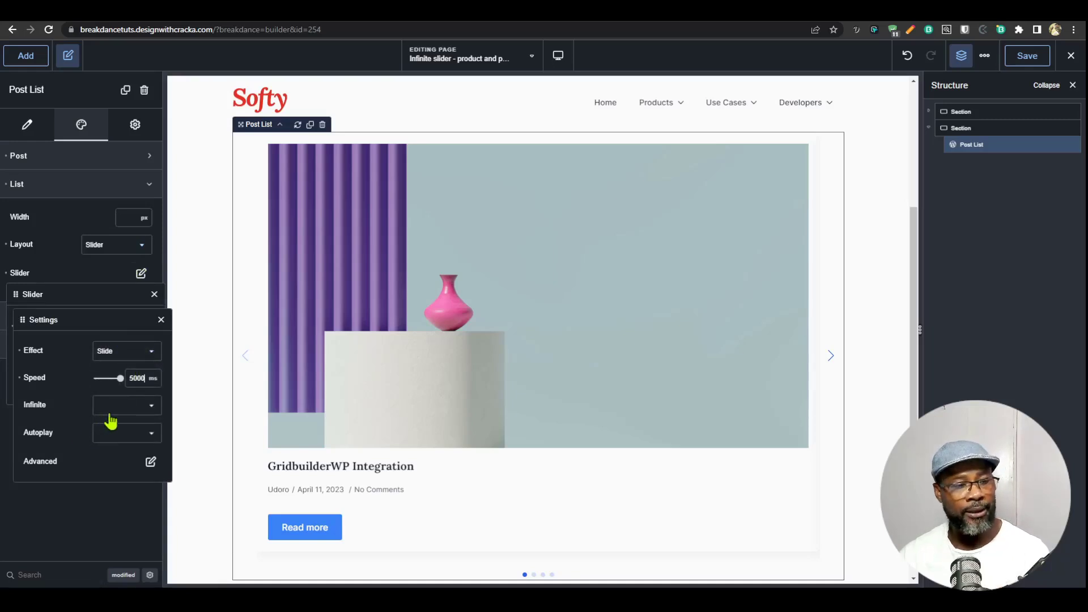
- Enable the infinite and autoplay options for the Post List slider and open its autoplay settings
left_click(133, 406)
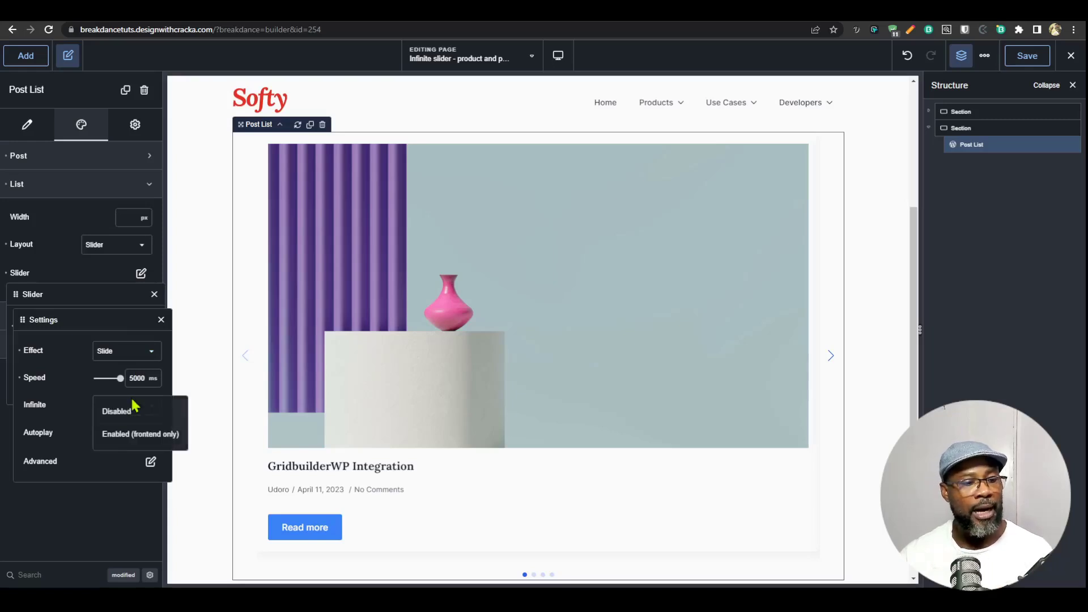
left_click(125, 437)
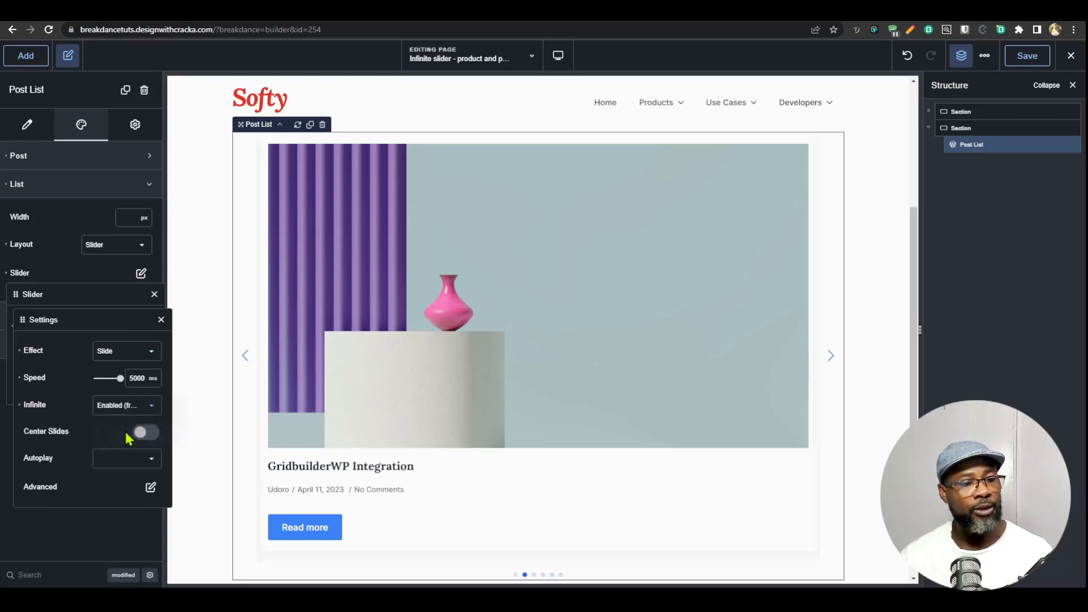
left_click(132, 463)
left_click(133, 490)
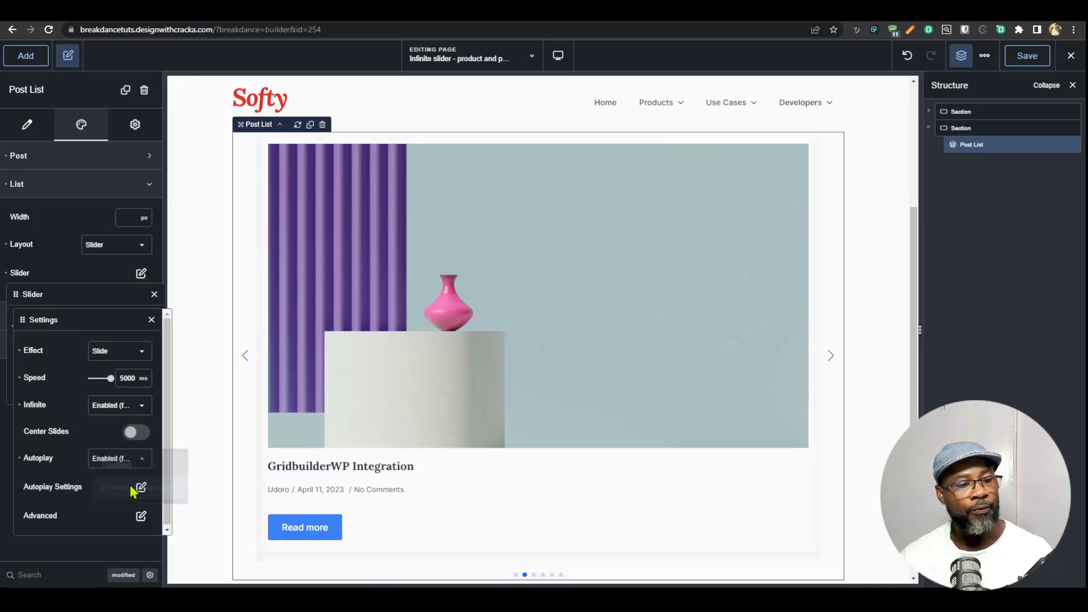
left_click(141, 487)
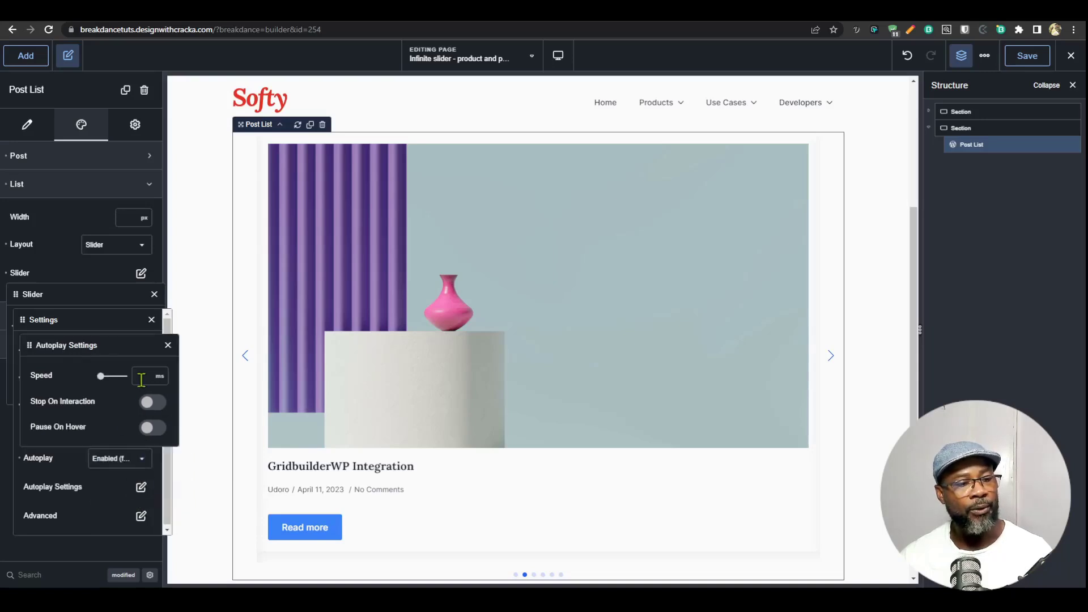
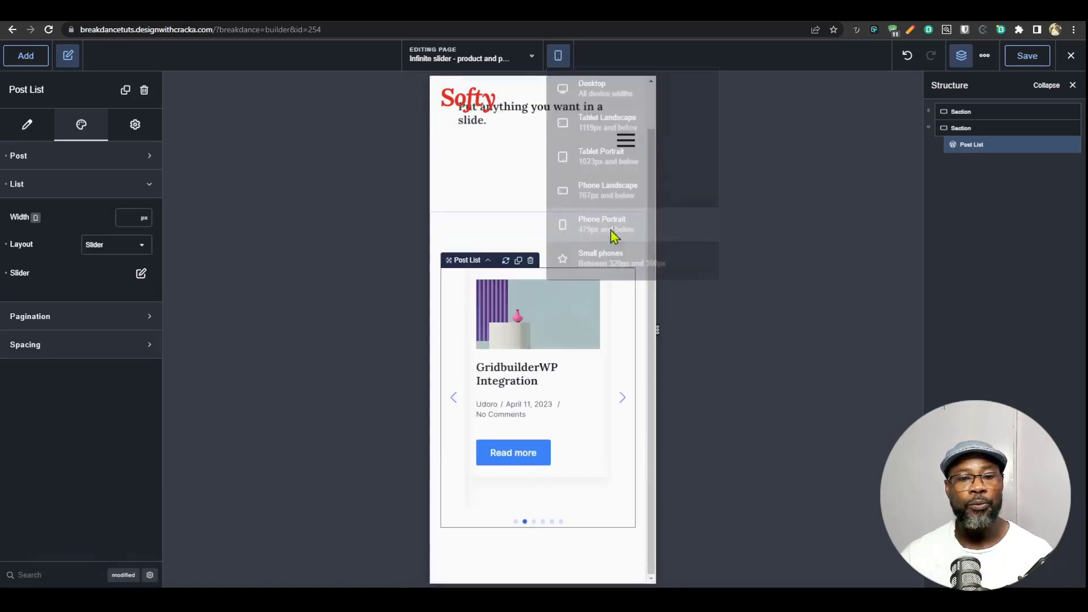
- Return the builder to the Desktop breakpoint and disable the Post List slider's arrows
left_click(561, 56)
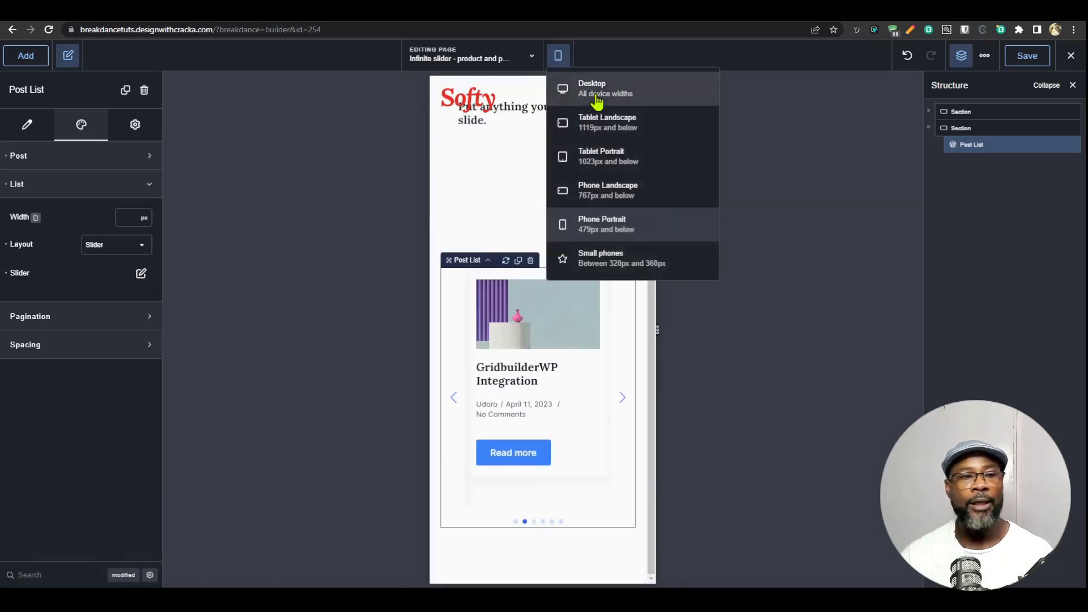
left_click(596, 91)
left_click(142, 275)
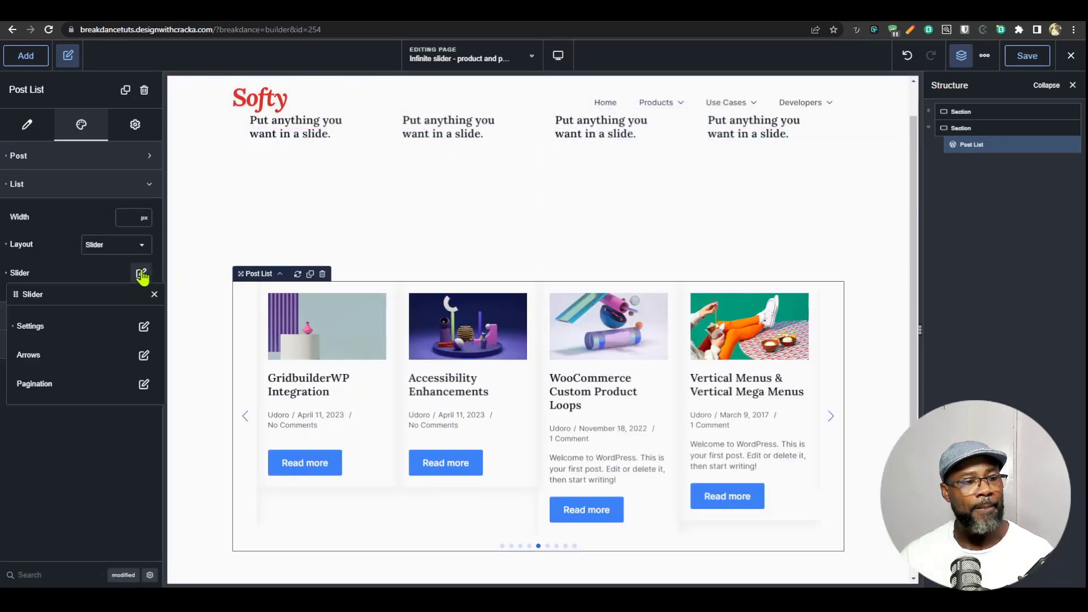
left_click(145, 356)
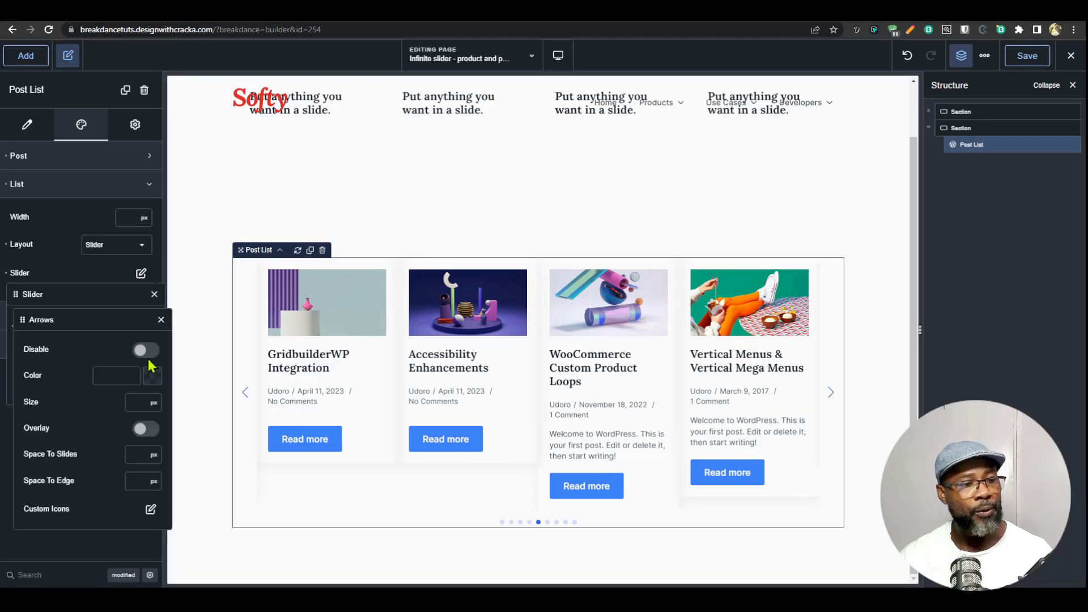
left_click(142, 350)
left_click(161, 320)
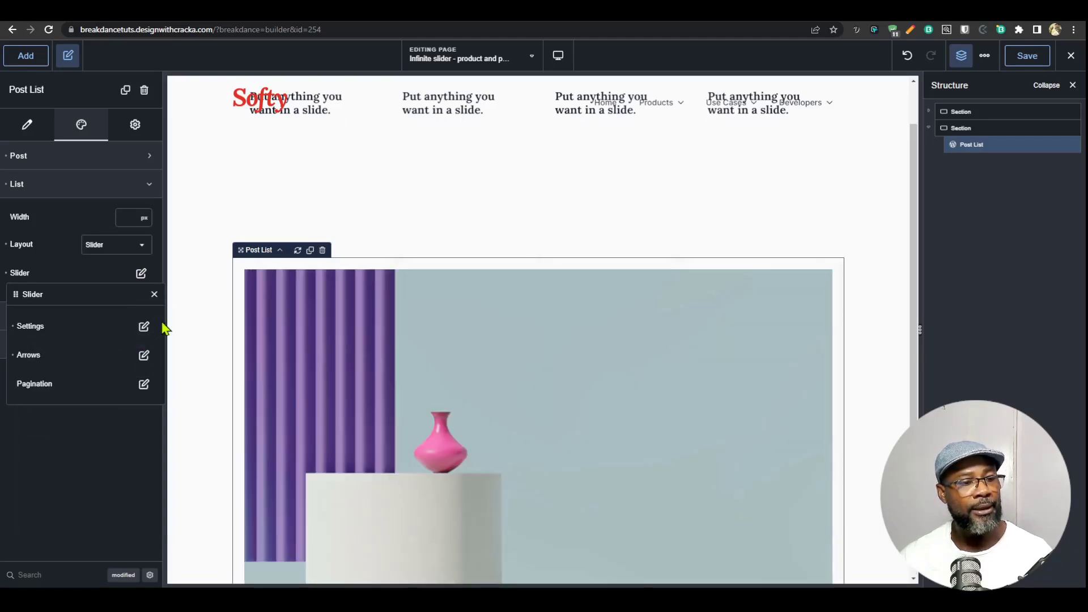
- Set the Post List slider's pagination type to None, save the page and view the live page
left_click(143, 385)
left_click(141, 355)
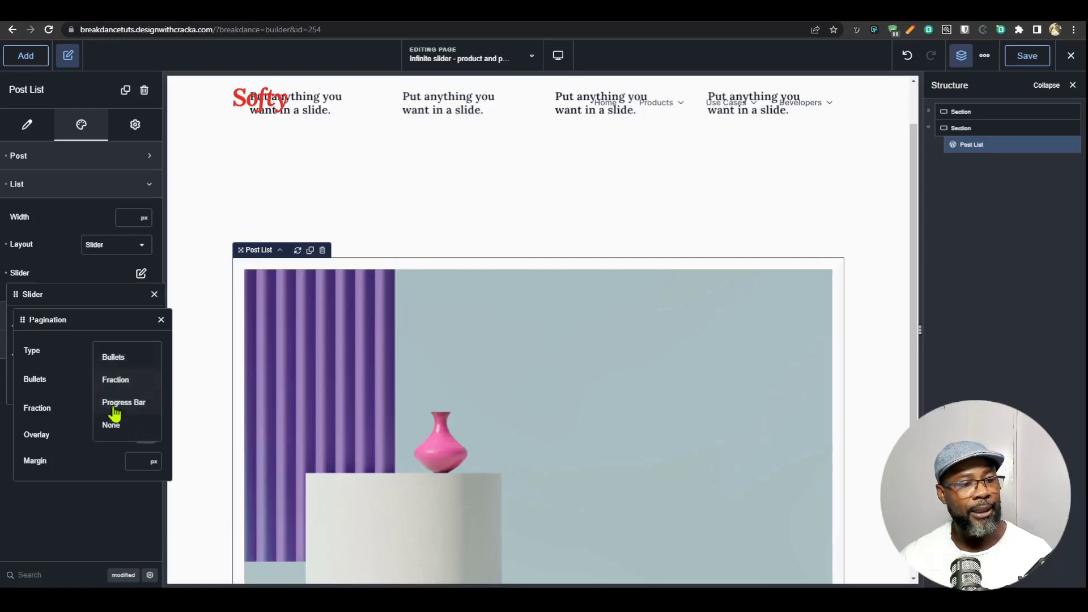
left_click(107, 425)
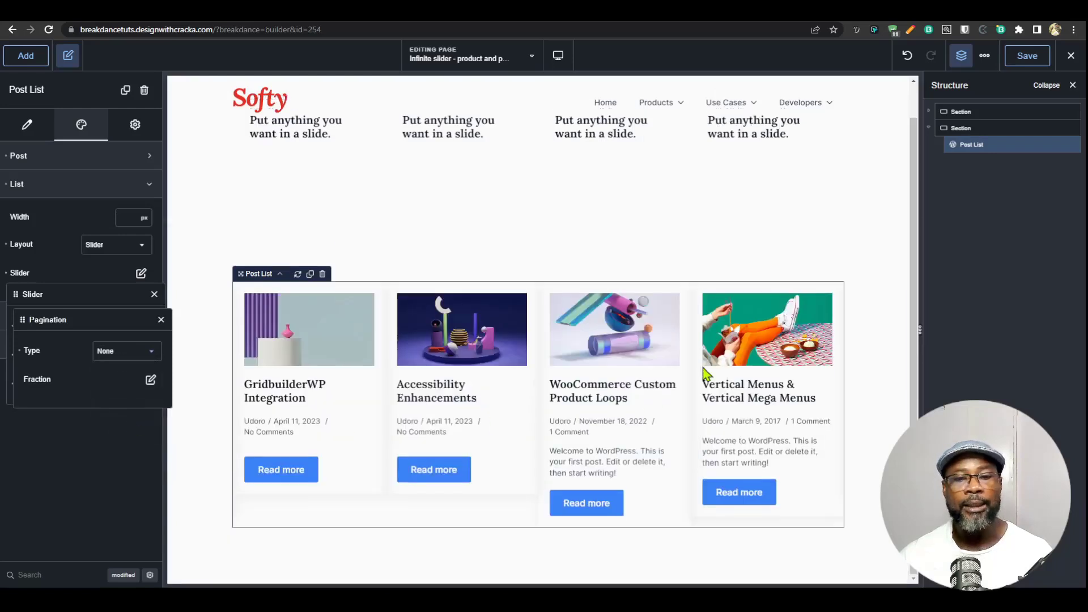
left_click(1027, 56)
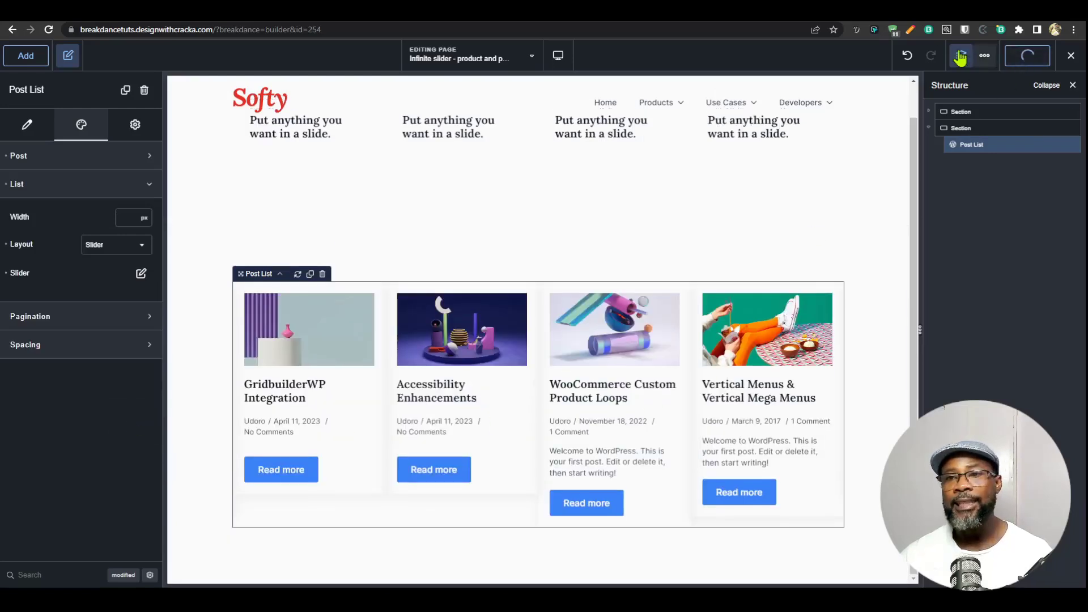
left_click(913, 21)
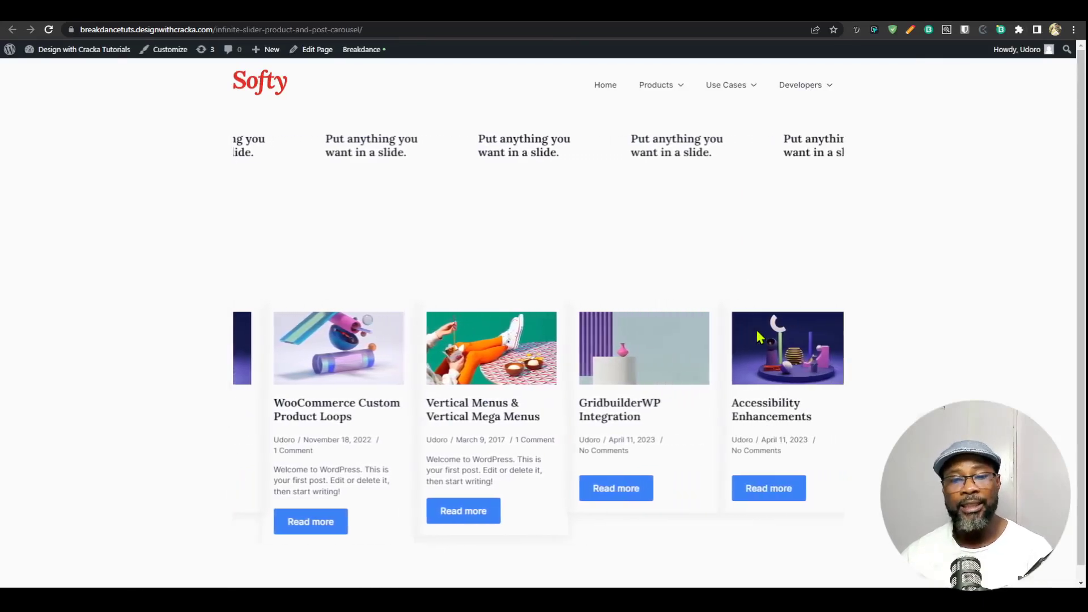
- Return to the builder and copy the Advanced Slider's custom CSS rule for .swiper-wrapper with its linear transition-timing-function
left_click(912, 11)
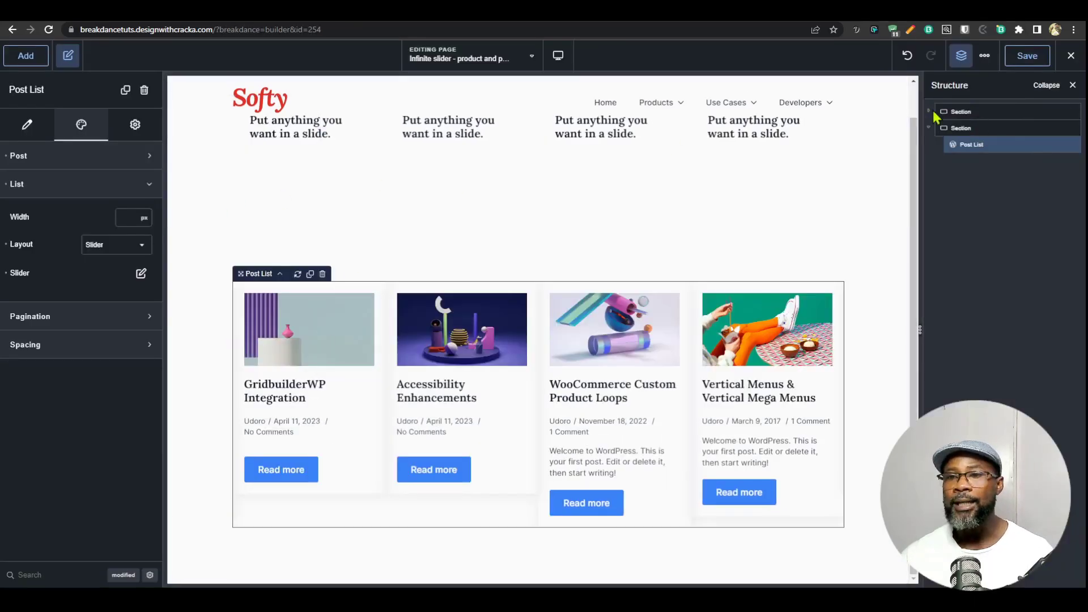
left_click(790, 159)
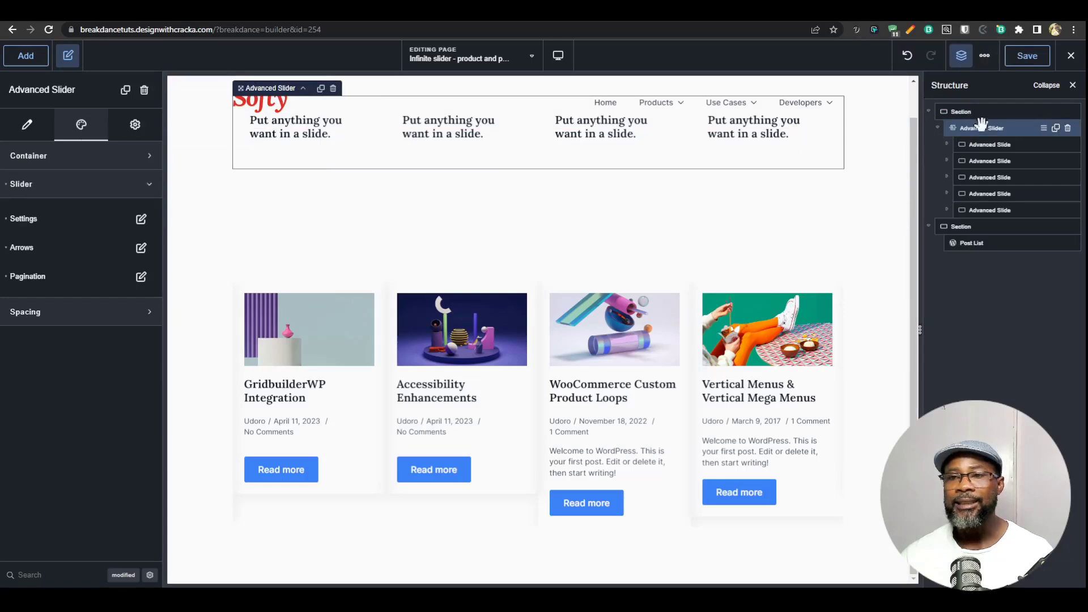
left_click(135, 124)
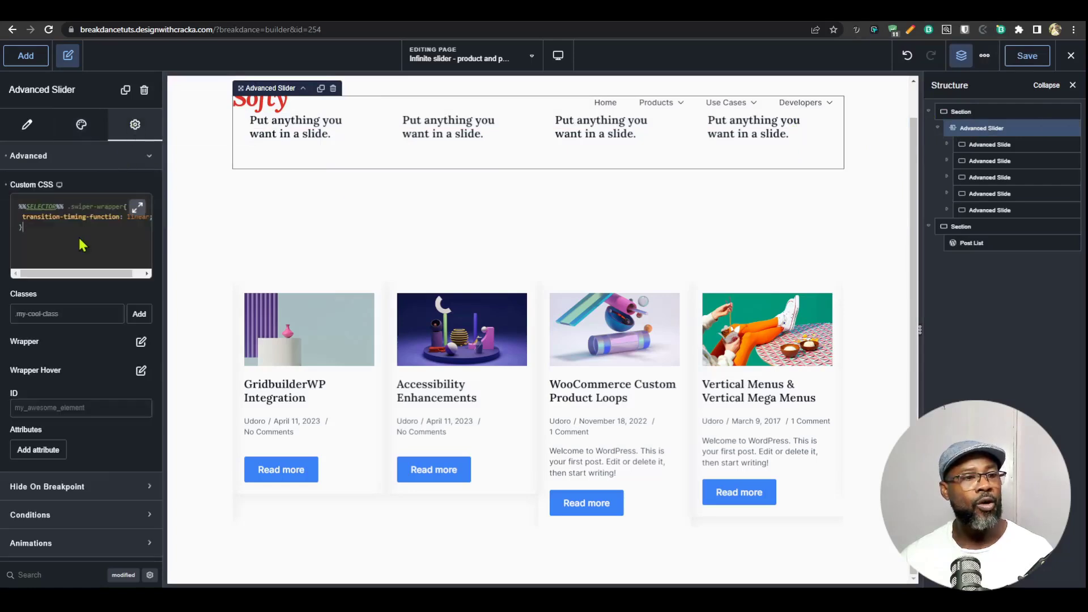
key("ctrl+a")
key("ctrl+c")
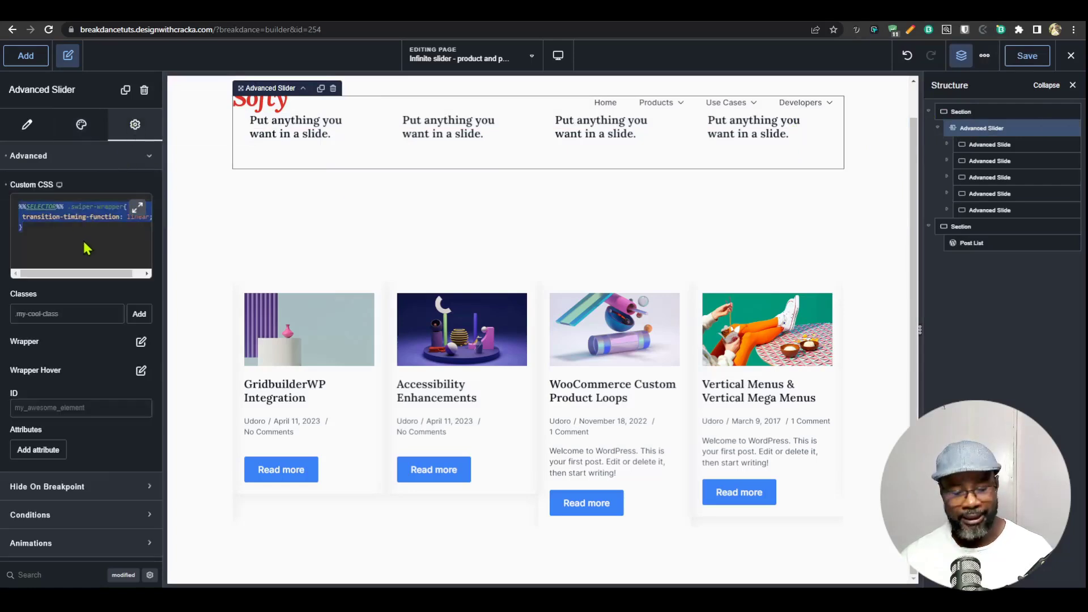
- Paste the copied .swiper-wrapper rule with transition-timing-function: linear into the Post List's custom CSS
left_click(687, 396)
left_click(135, 125)
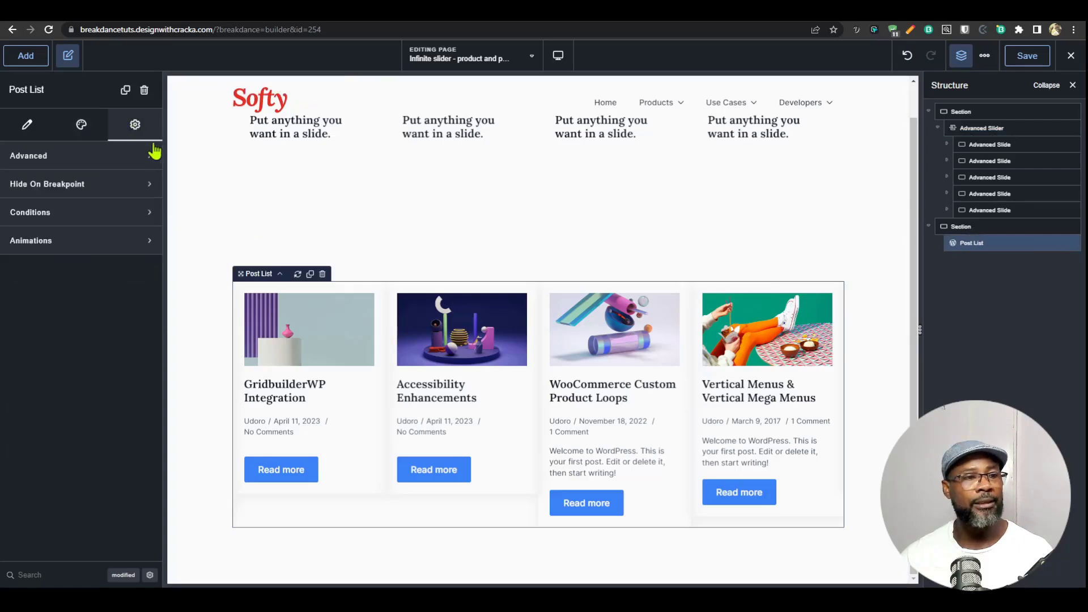
left_click(113, 163)
key("ctrl+v")
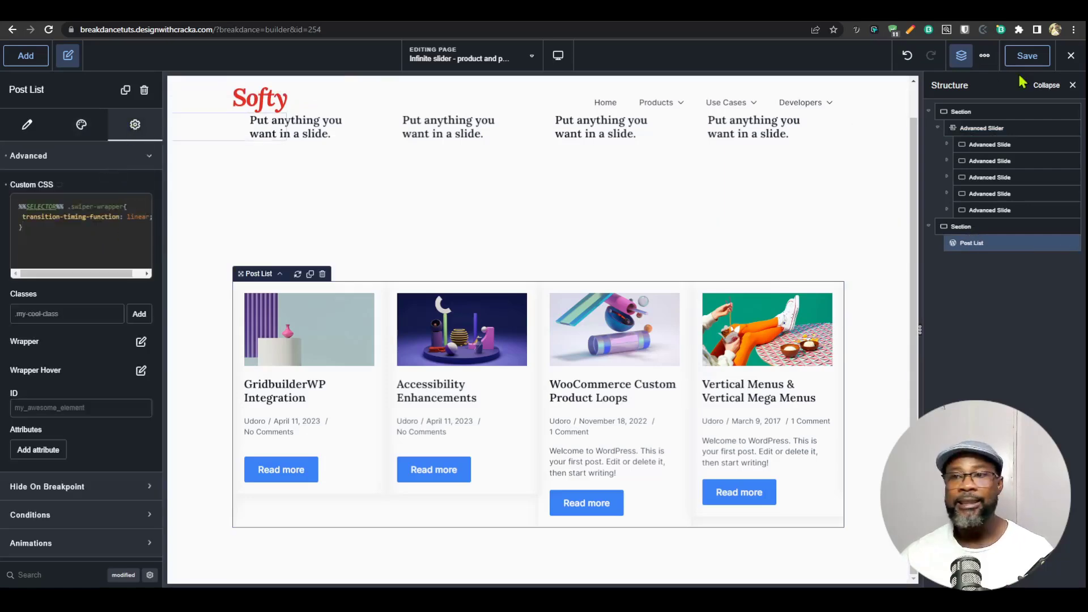
- Save the page, check the post carousel's motion on the live page and return to the builder
left_click(1027, 56)
left_click(911, 29)
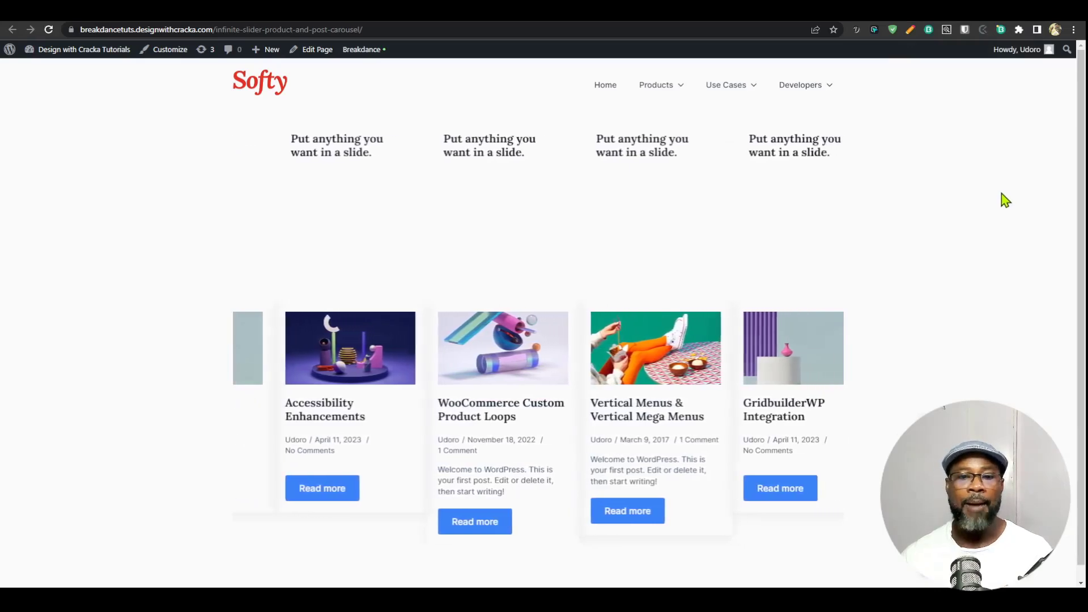
key("ctrl+w")
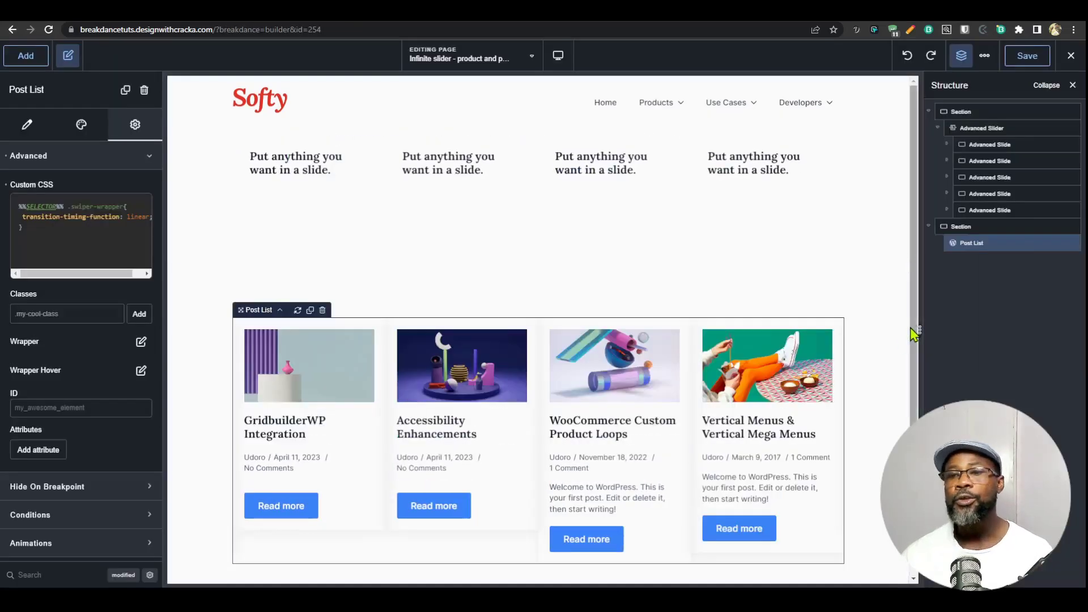
- Collapse the sections in the structure and add a Products List below the Post List in the second section
left_click(928, 227)
left_click(928, 111)
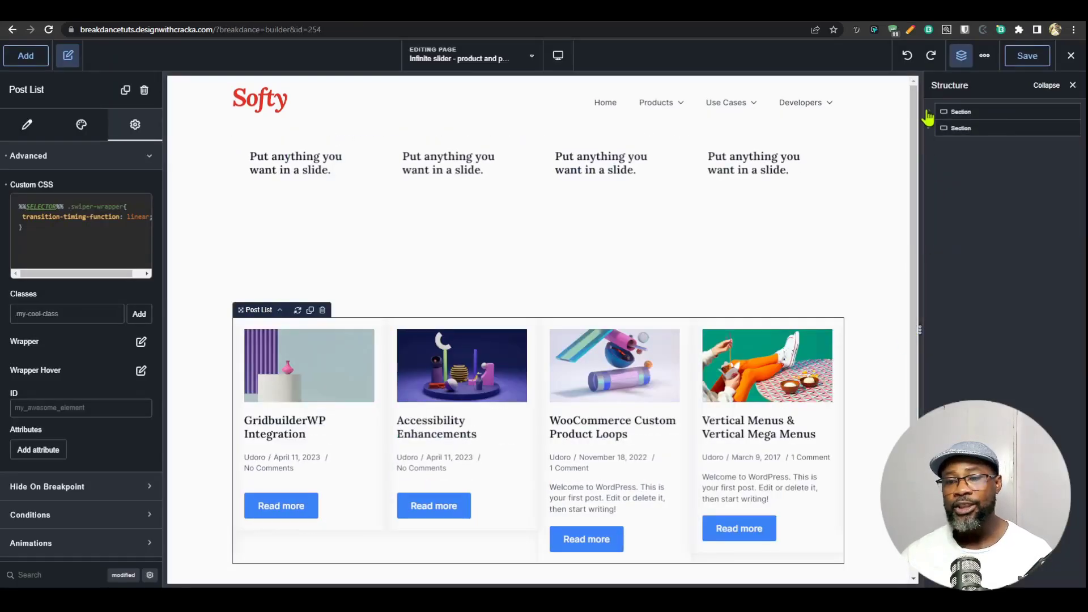
left_click(23, 62)
type("list")
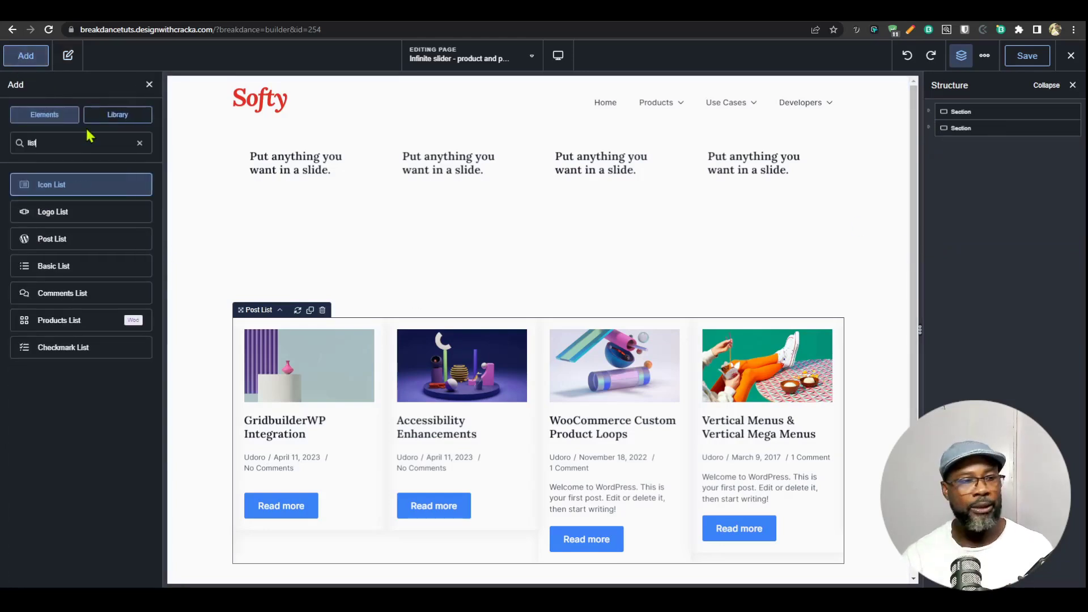
left_click_drag(72, 321, 961, 154)
scroll(503, 410, "down", 1)
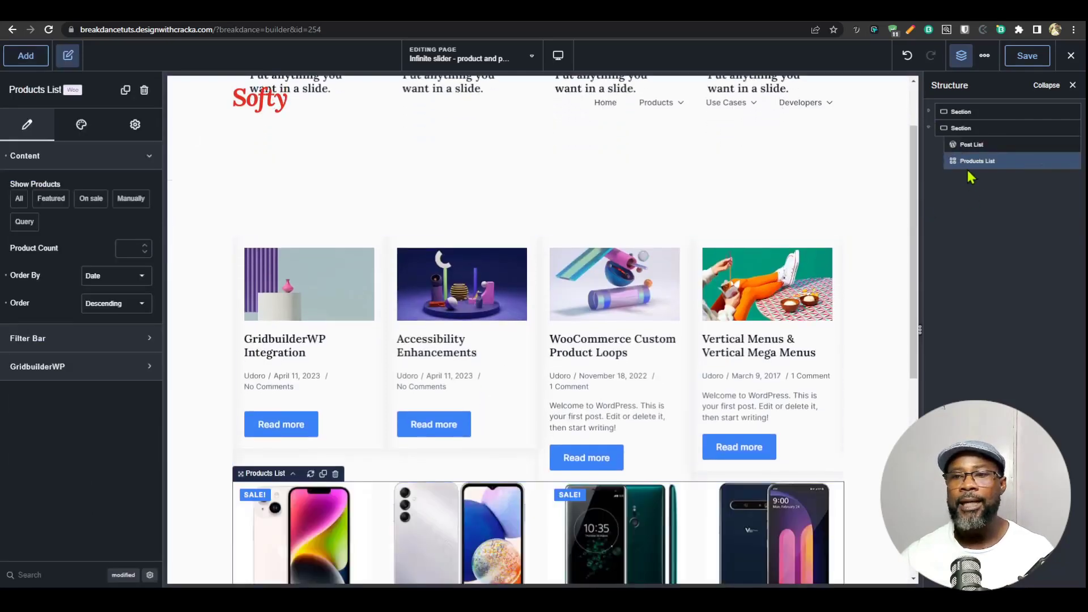
- Add a new section to the page and move the Products List into it
left_click(25, 55)
left_click(34, 212)
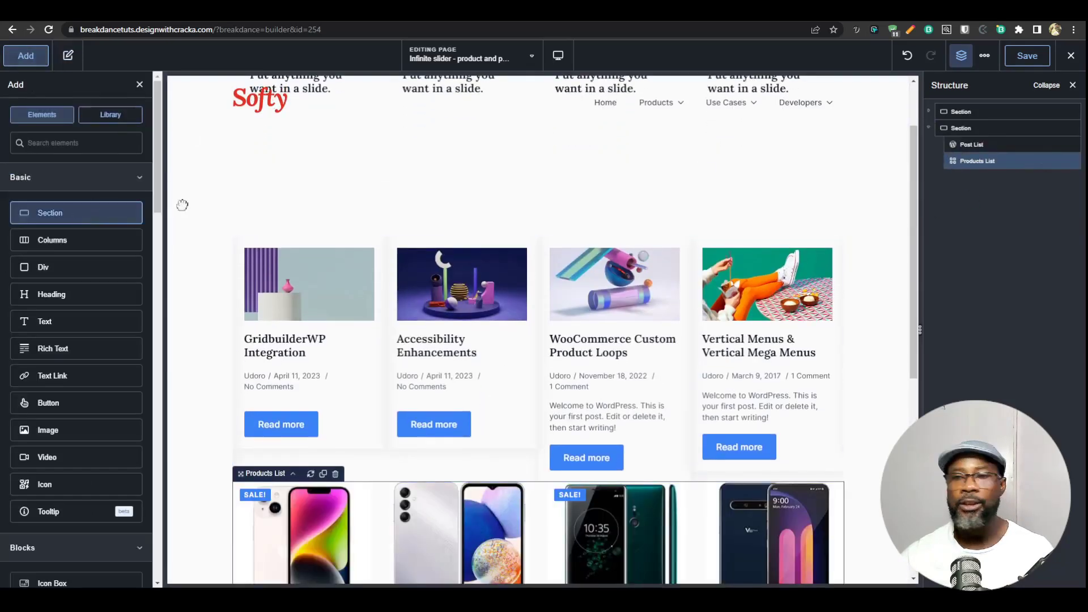
left_click_drag(956, 166, 977, 187)
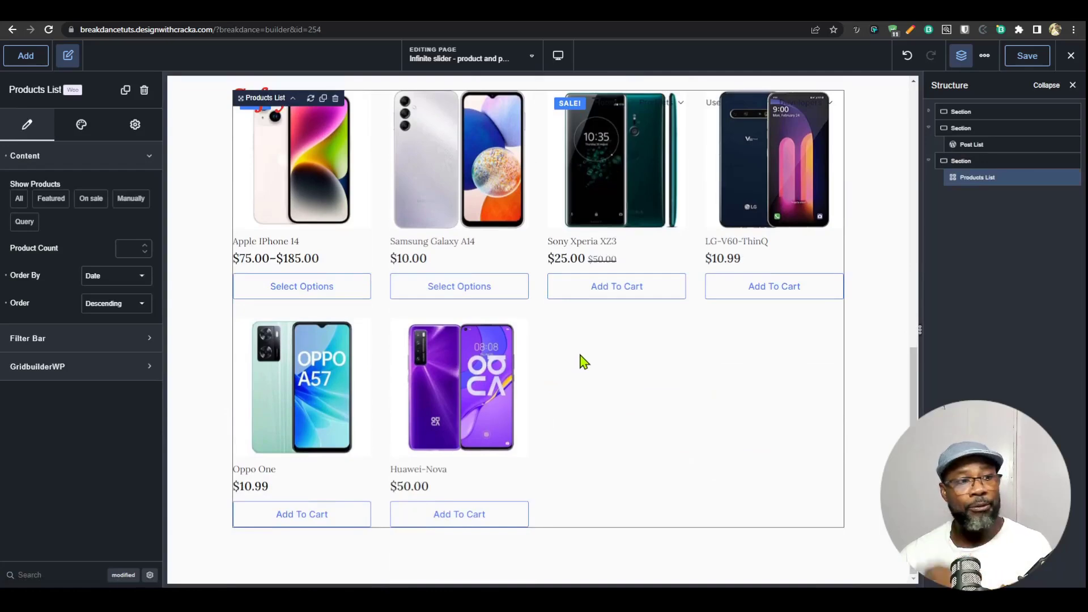
- Set the Products List's layout to Slider
left_click(79, 121)
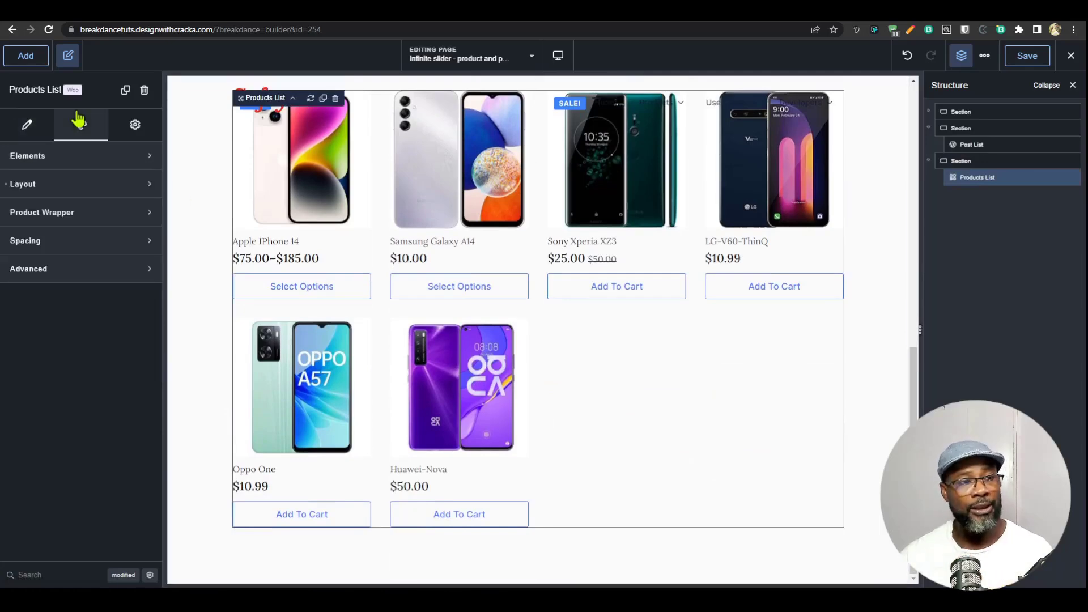
left_click(85, 188)
left_click(140, 222)
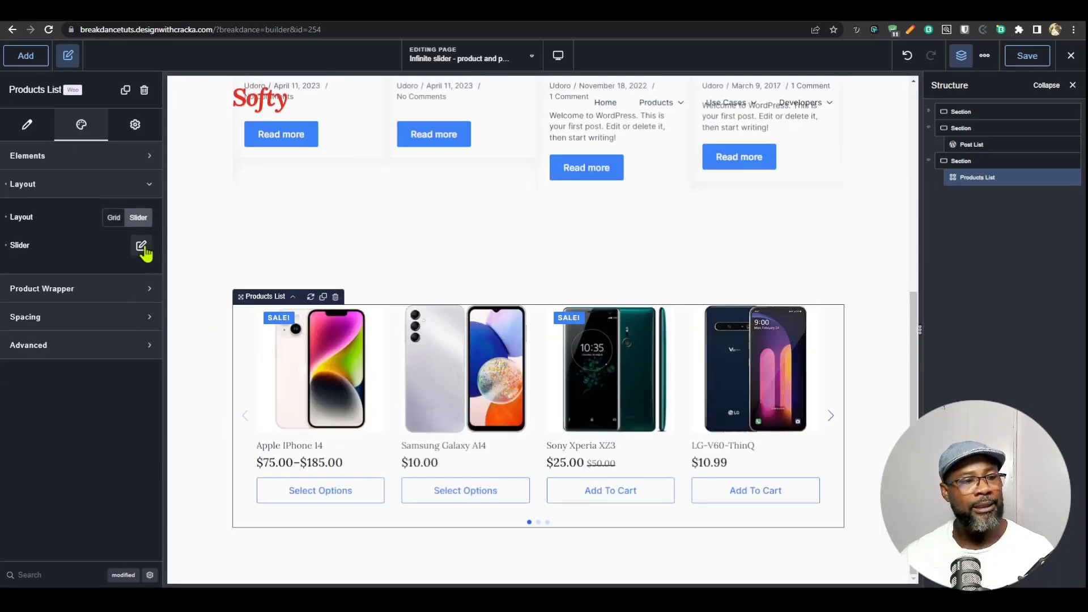
- Set the Products List slider's effect to Slide and its speed to 5000 ms
left_click(141, 245)
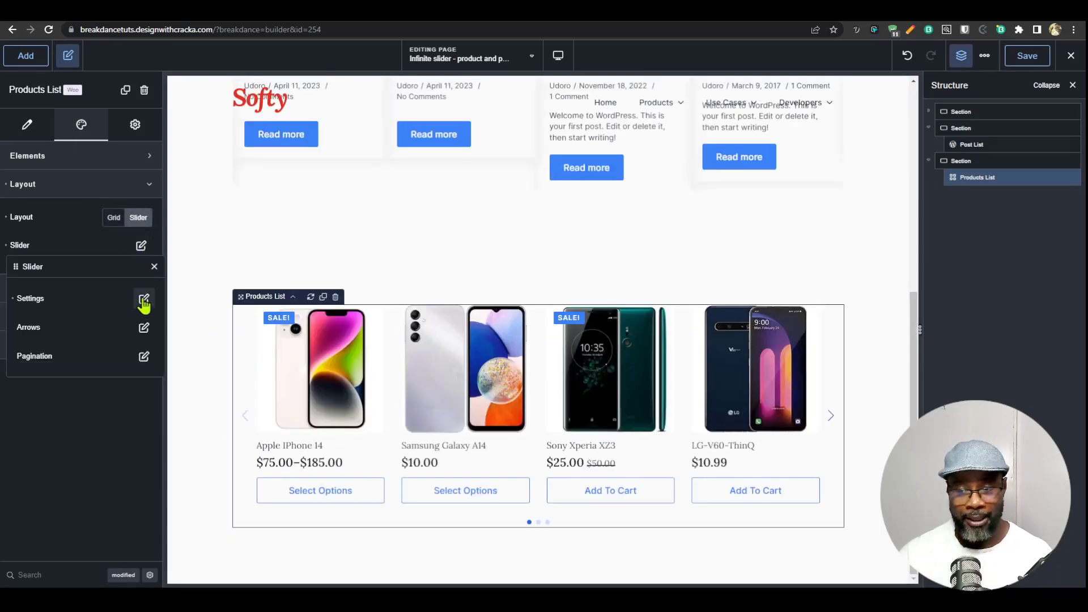
left_click(144, 300)
left_click(126, 328)
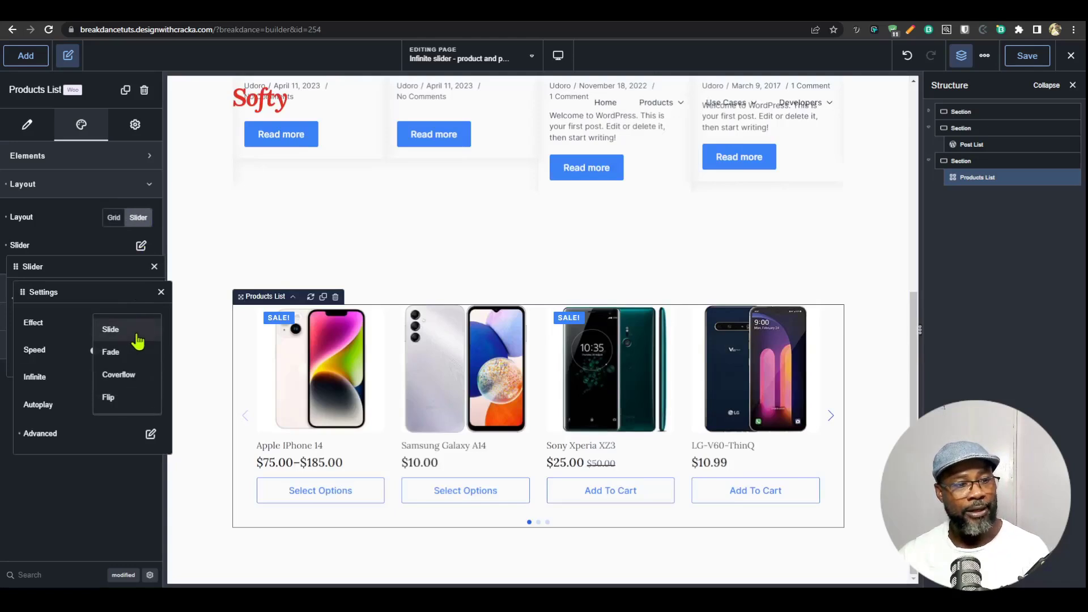
left_click(112, 329)
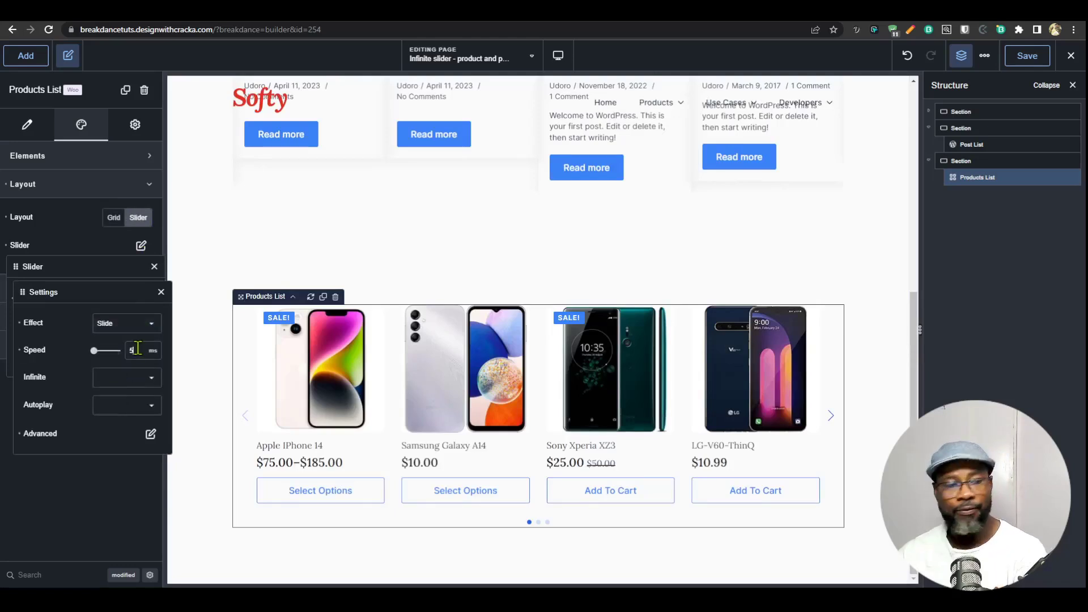
- Enable the infinite and autoplay options for the Products List slider and set its autoplay speed to 0 ms
left_click(139, 381)
left_click(142, 405)
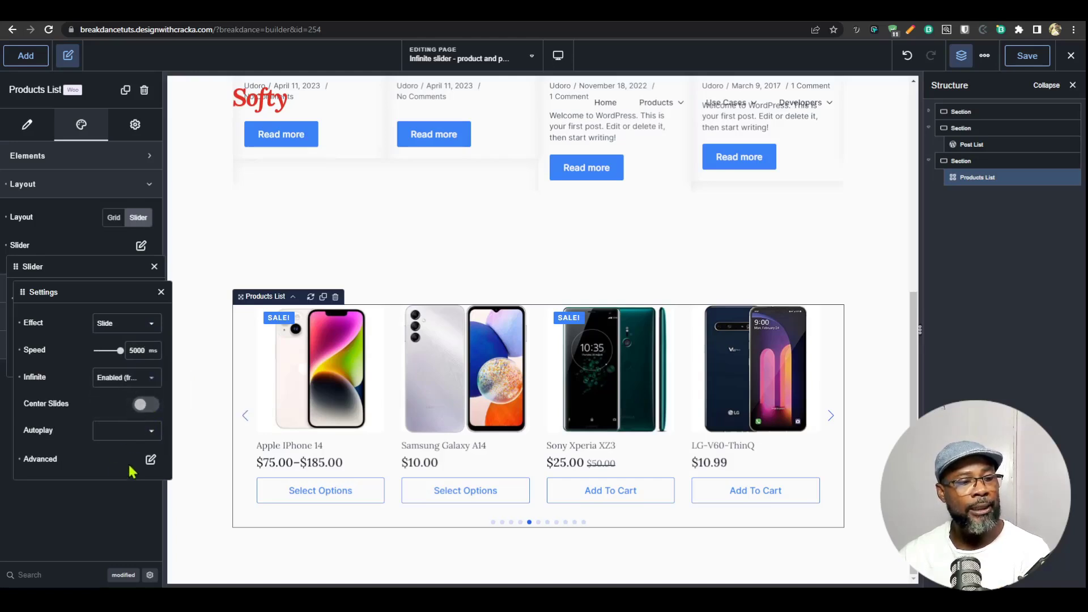
left_click(137, 437)
left_click(152, 460)
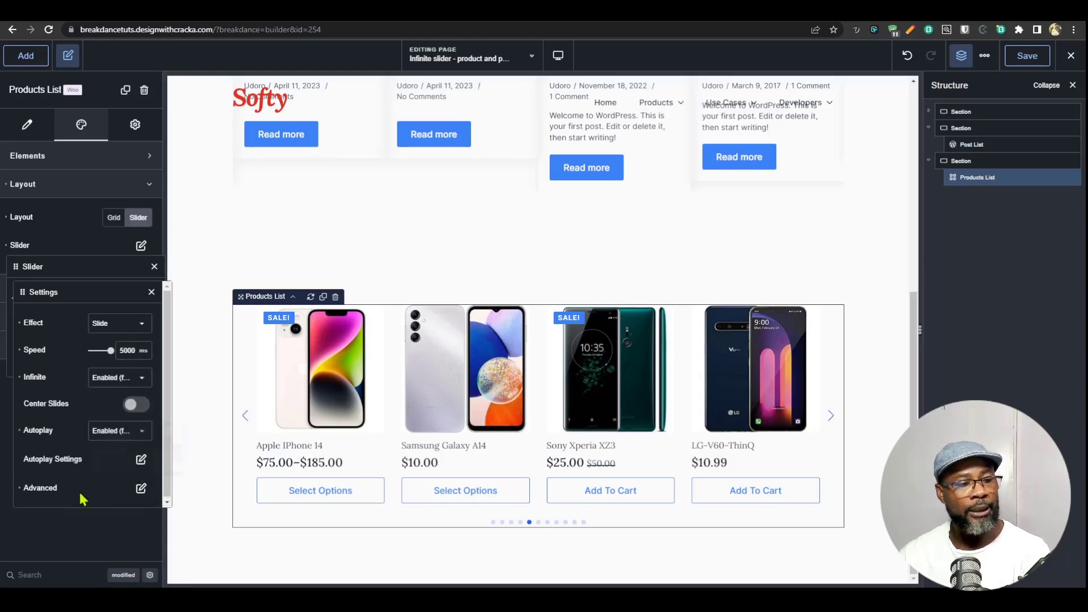
left_click(142, 460)
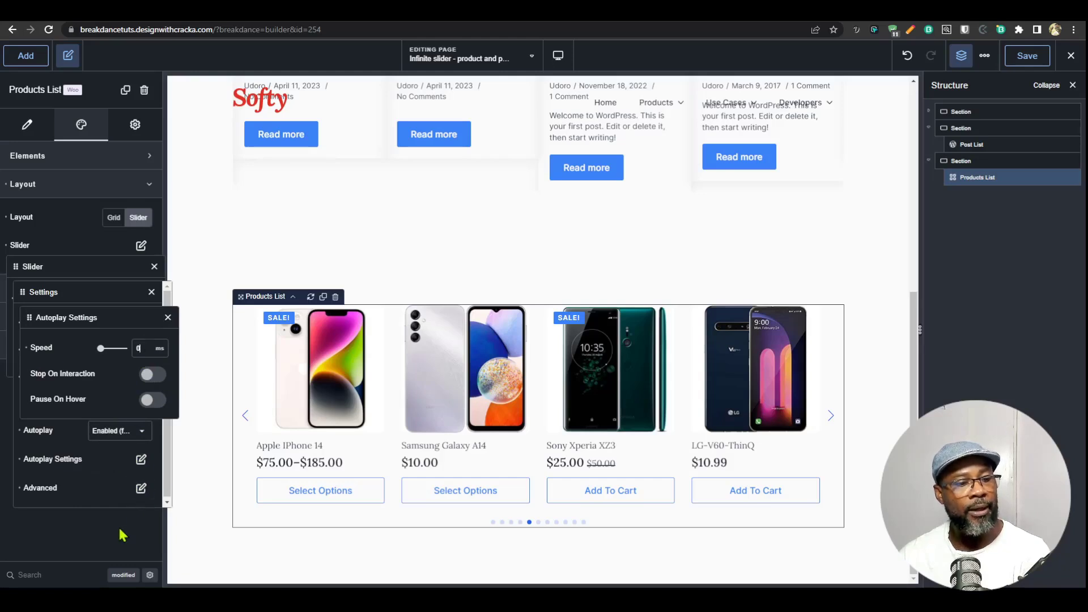
- Set the Products List slider's One Per View At to Phone Portrait and its slides per view to 2 at the Phone Landscape breakpoint
left_click(140, 489)
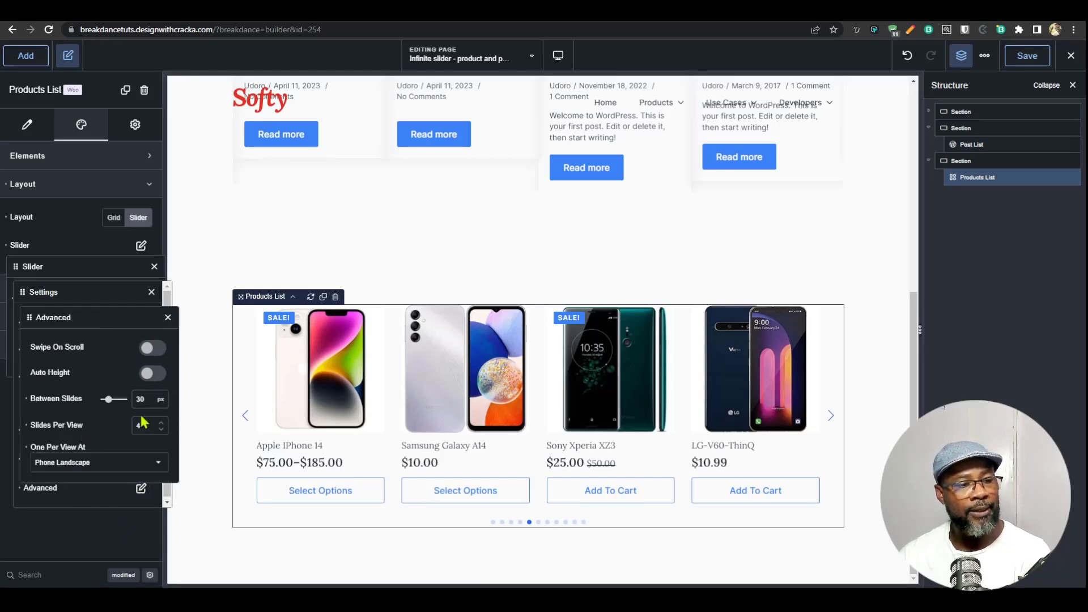
left_click(87, 463)
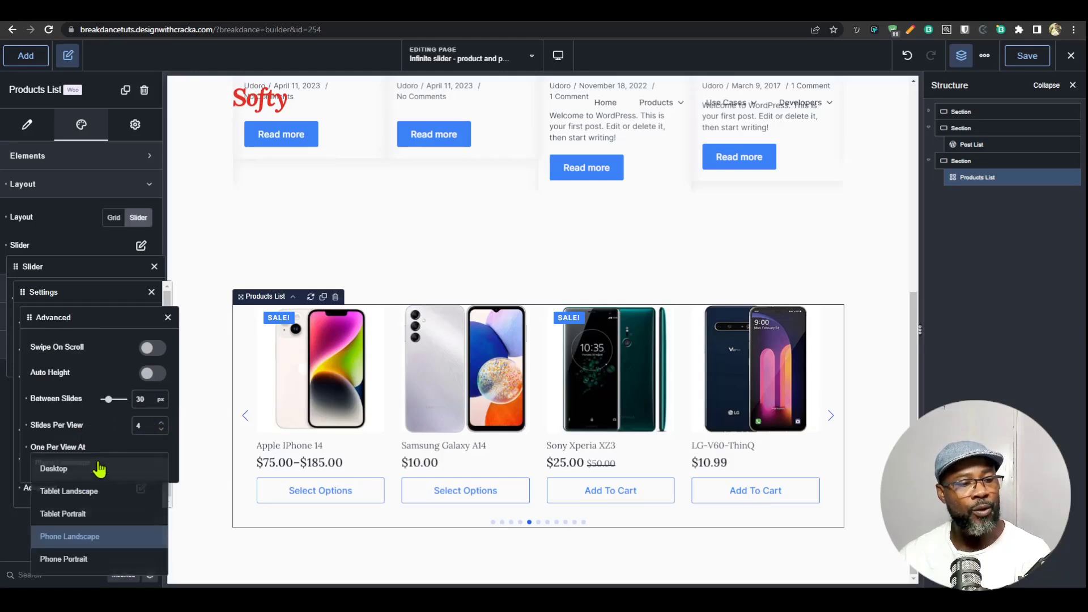
left_click(71, 558)
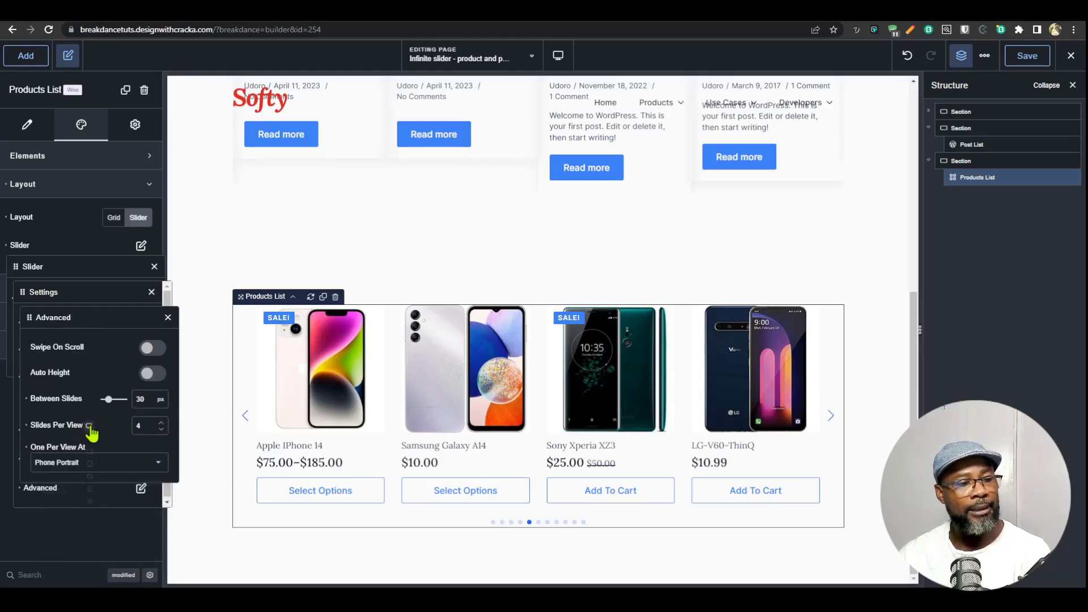
left_click(90, 477)
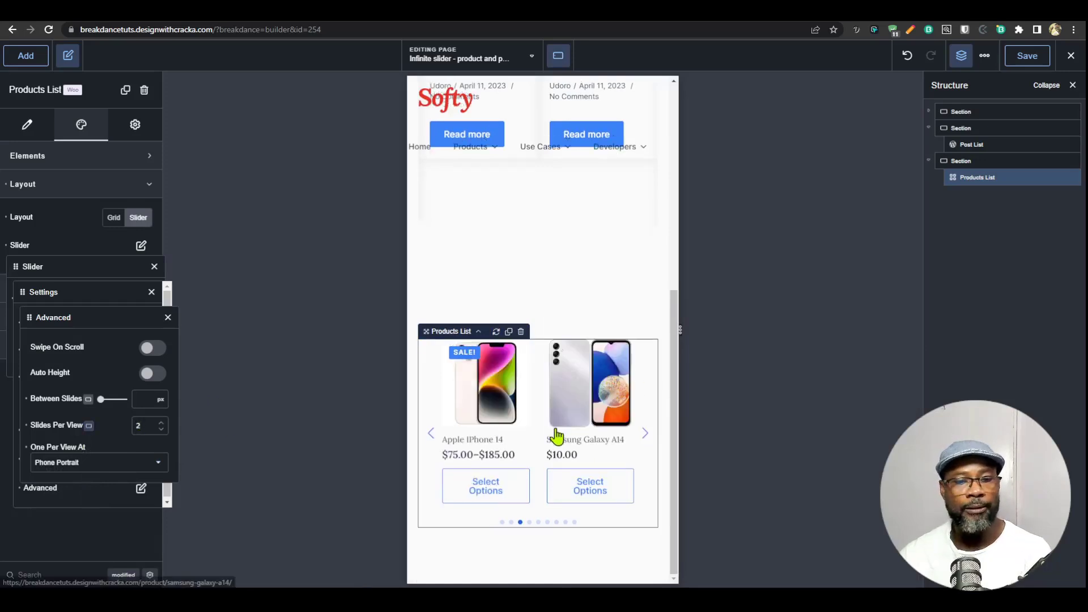
scroll(555, 434, "up", 3)
scroll(555, 434, "down", 3)
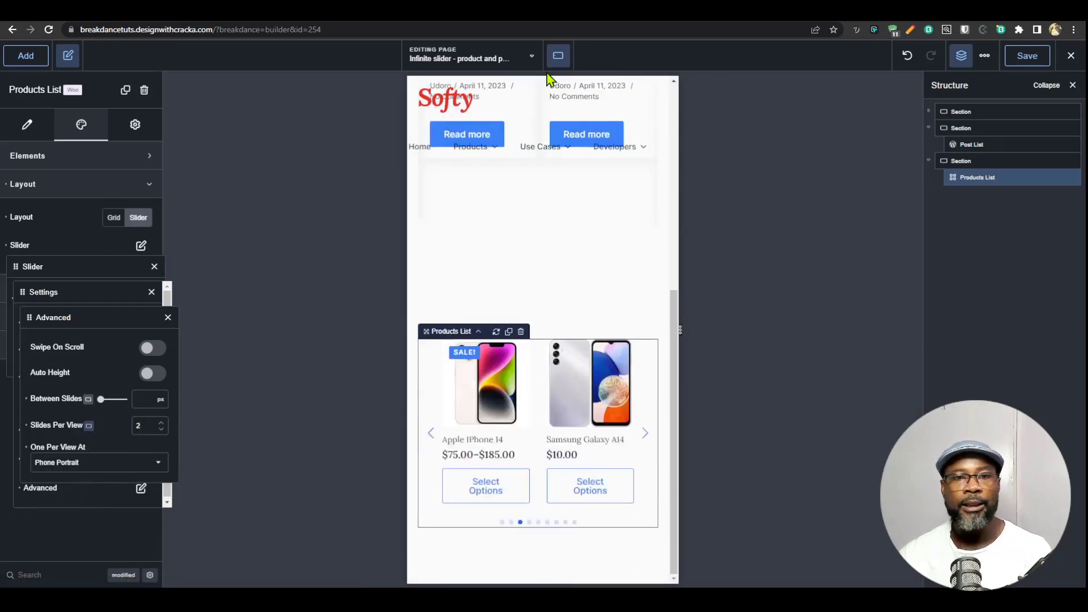
- Return the builder to the Desktop breakpoint and disable the Products List slider's arrows
left_click(558, 56)
left_click(573, 90)
left_click(141, 246)
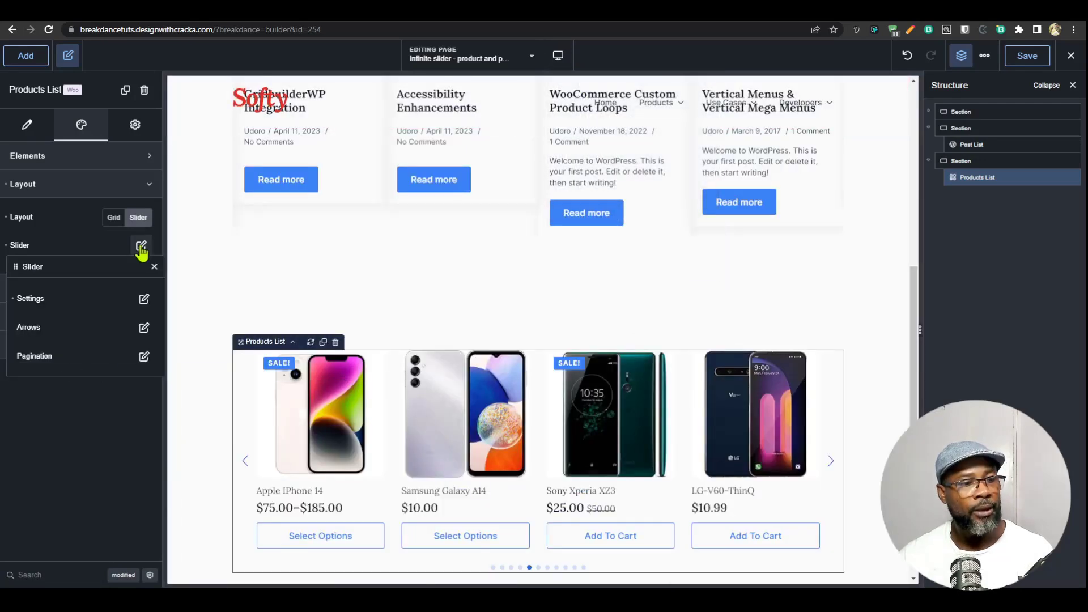
left_click(148, 330)
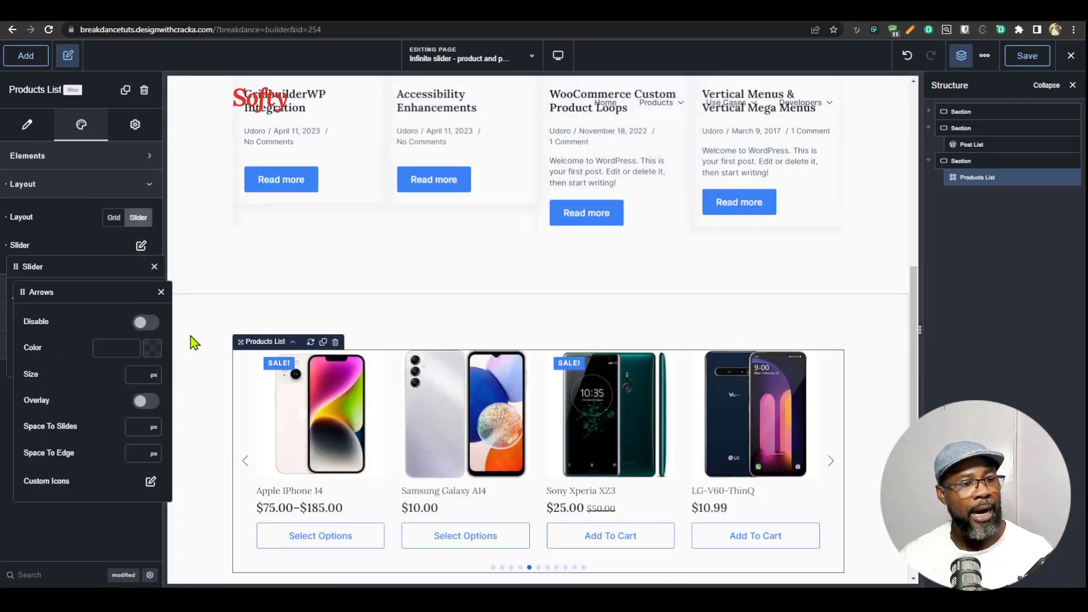
left_click(142, 323)
left_click(161, 292)
- Set the Products List slider's pagination type to None and close the slider settings
left_click(144, 356)
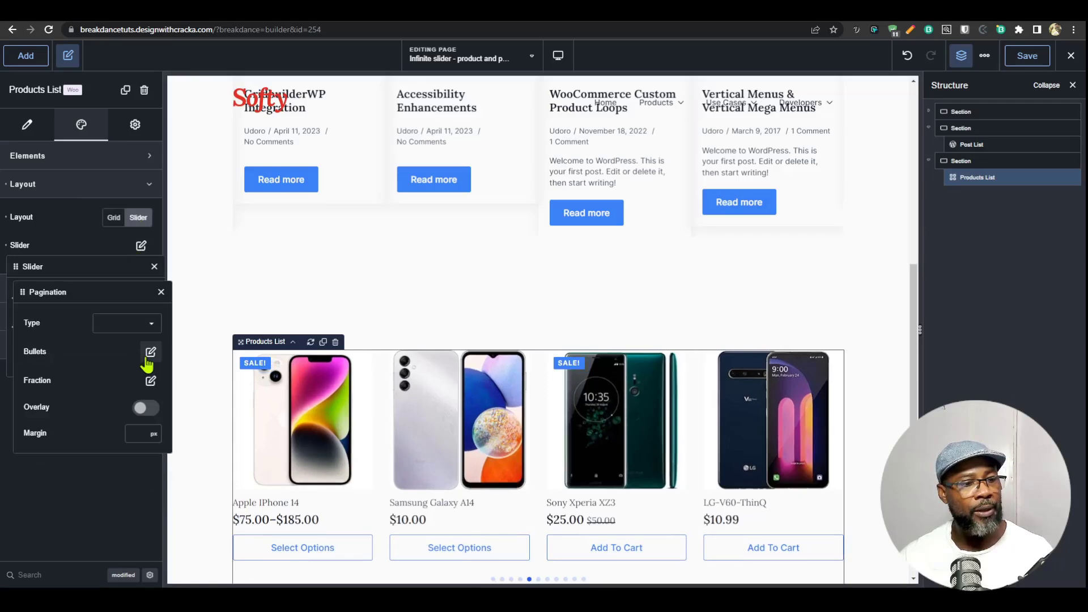
left_click(122, 329)
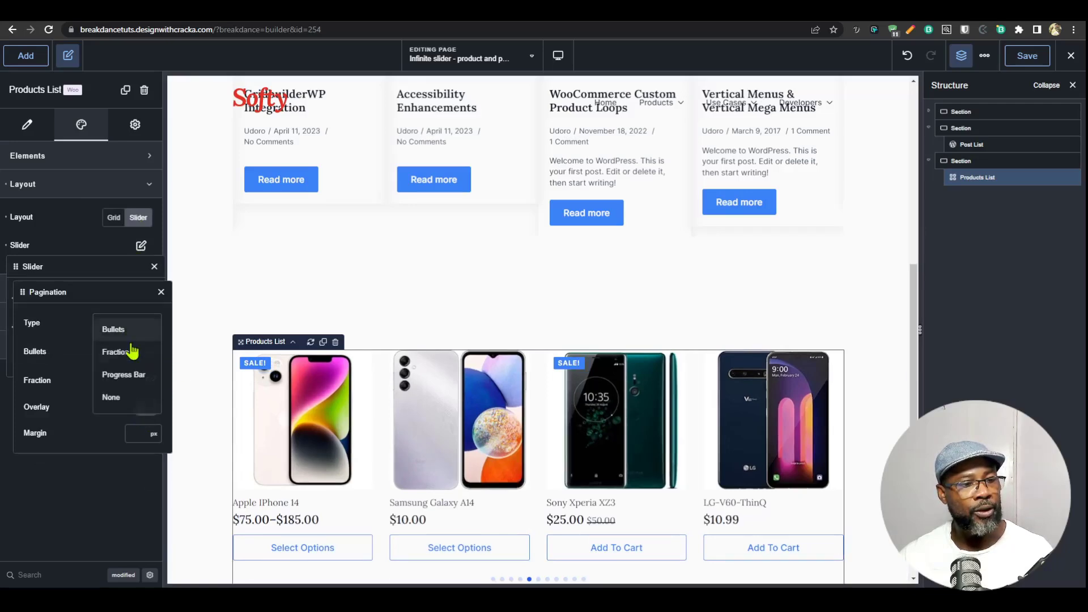
left_click(111, 397)
left_click(93, 461)
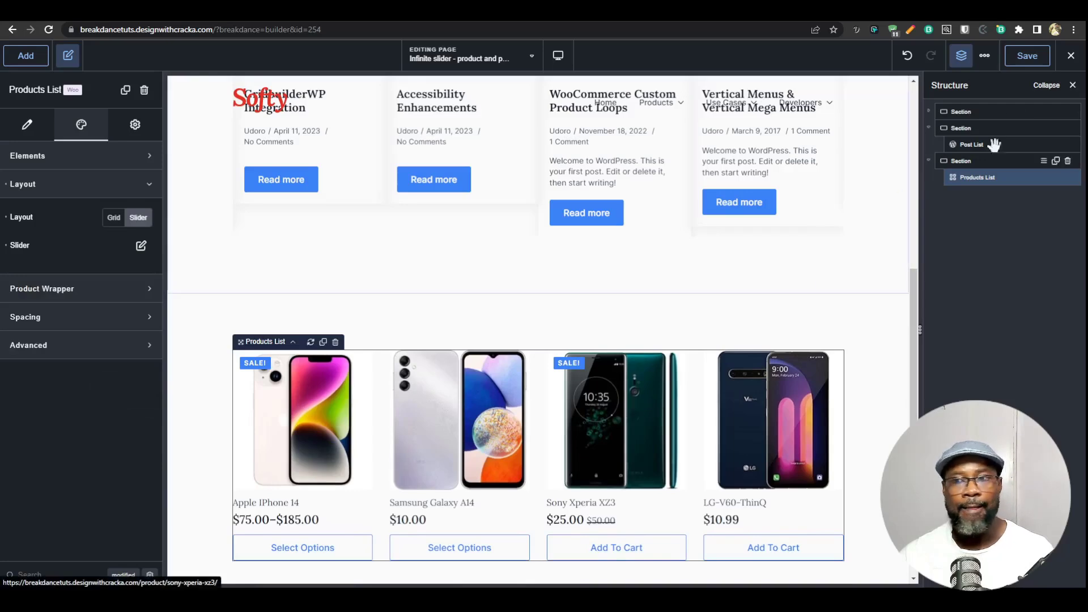
- Save the page and view the products carousel on the live page
left_click(1027, 55)
left_click(919, 28)
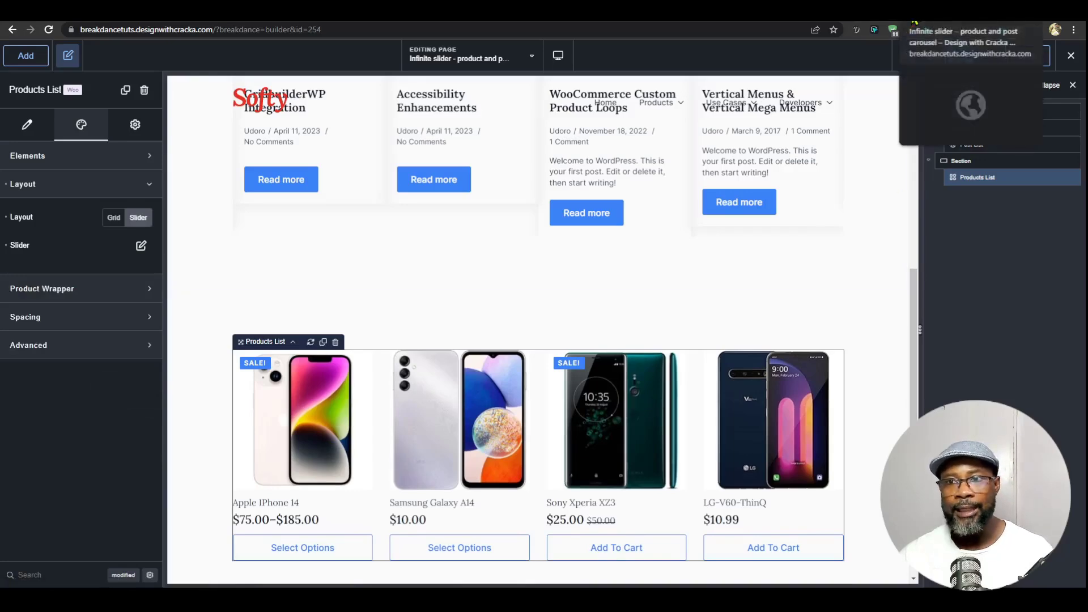
left_click(903, 53)
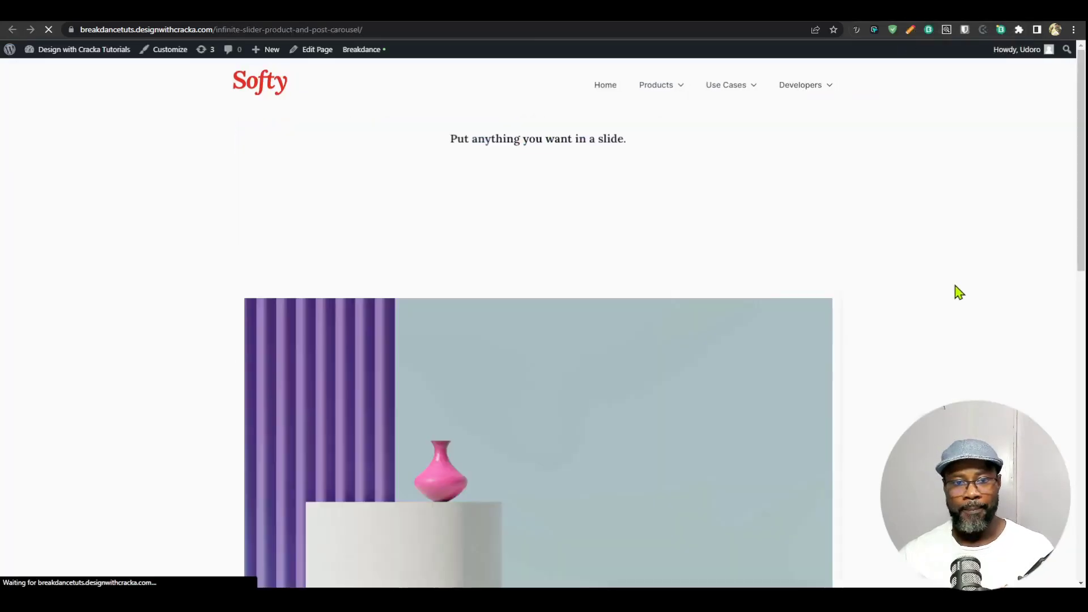
scroll(854, 291, "down", 8)
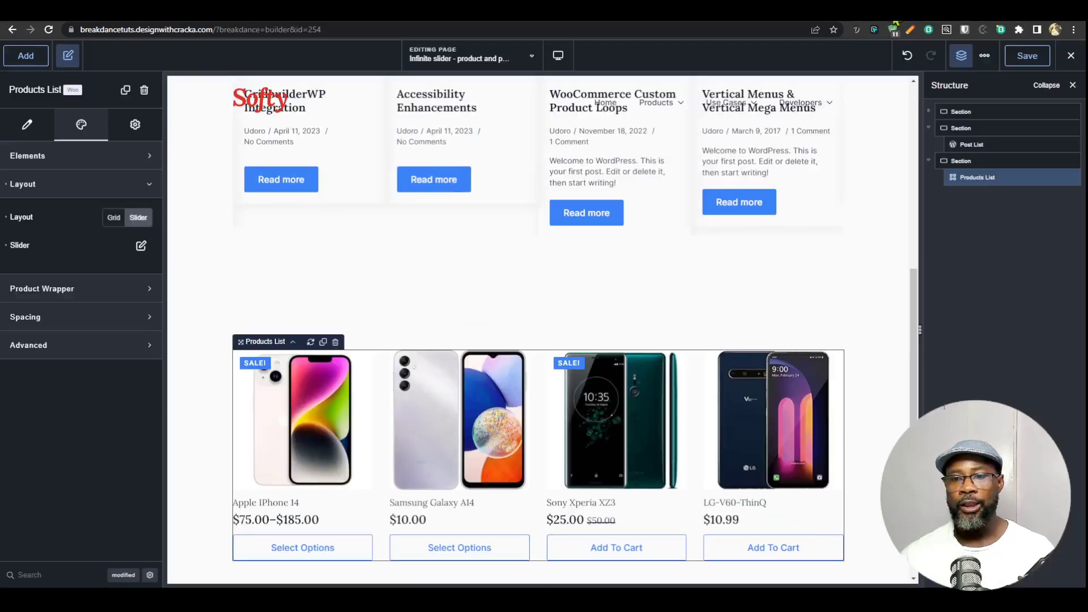
- Give the Products List the Post List's custom CSS: %%SELECTOR%% .swiper-wrapper{ transition-timing-function: linear; }
left_click(971, 144)
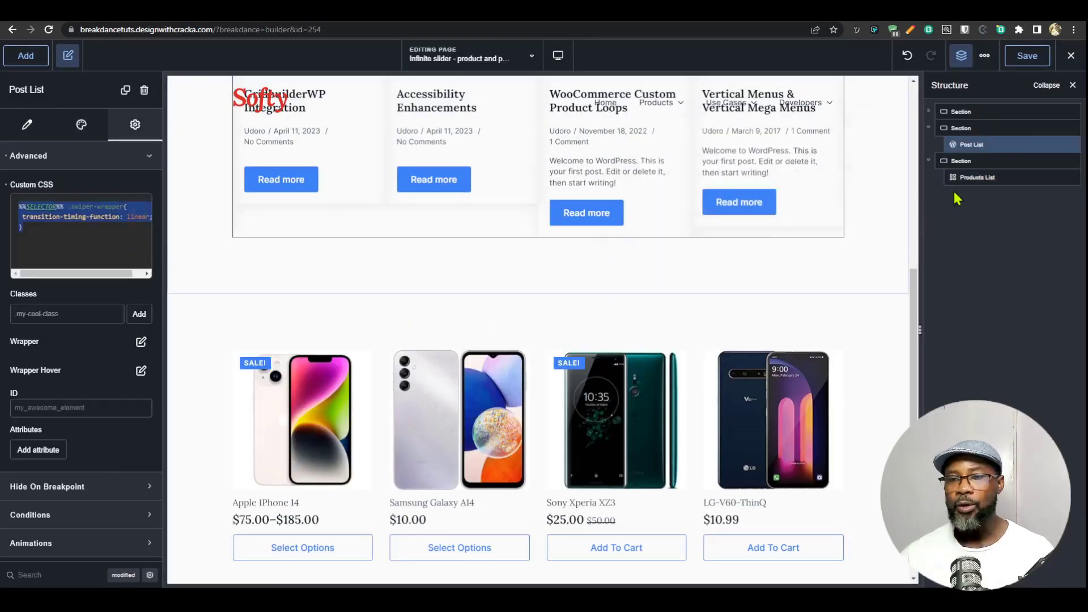
left_click(975, 178)
left_click(136, 126)
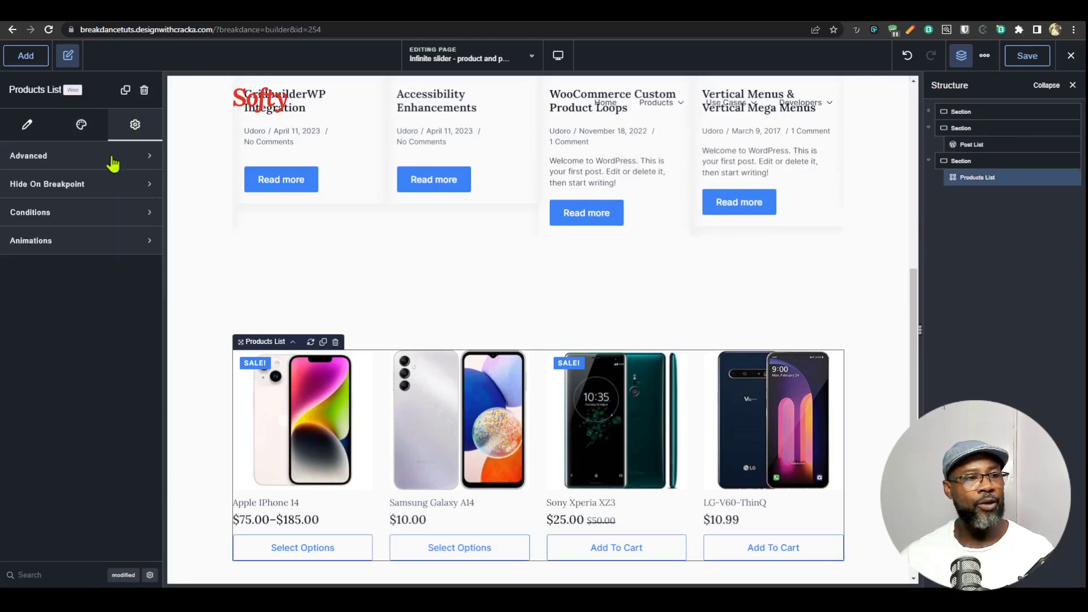
left_click(109, 161)
key("ctrl+a")
type("%%SELECTOR%% .swiper-wrapper{   transition-timing-function: linear; }")
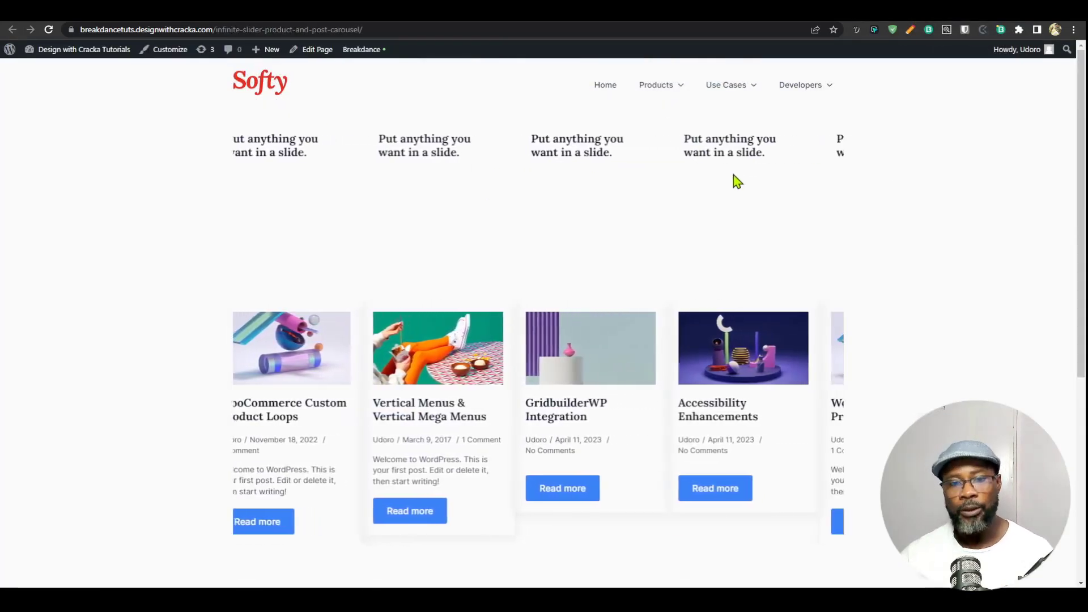
- Check the products carousel's motion on the live page and open the Products List's custom CSS in the large editor
scroll(807, 194, "down", 4)
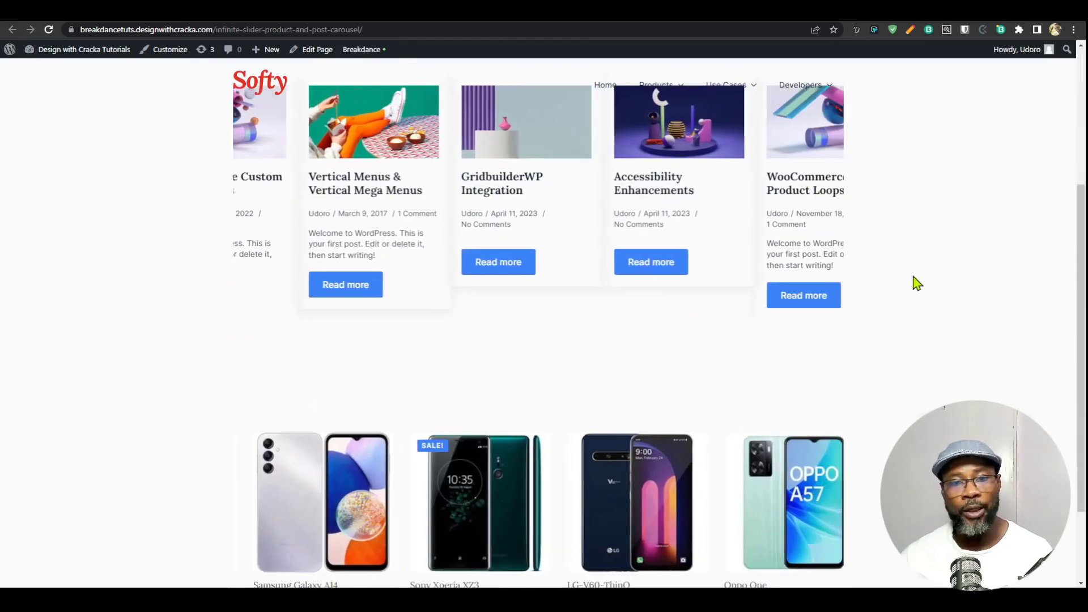
scroll(914, 289, "down", 3)
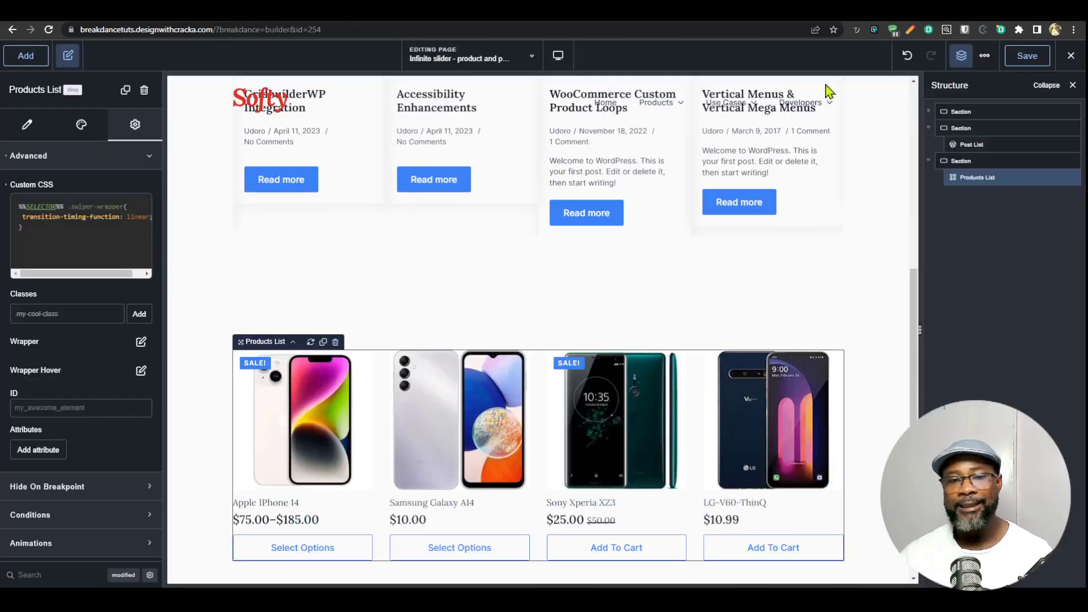
left_click(138, 207)
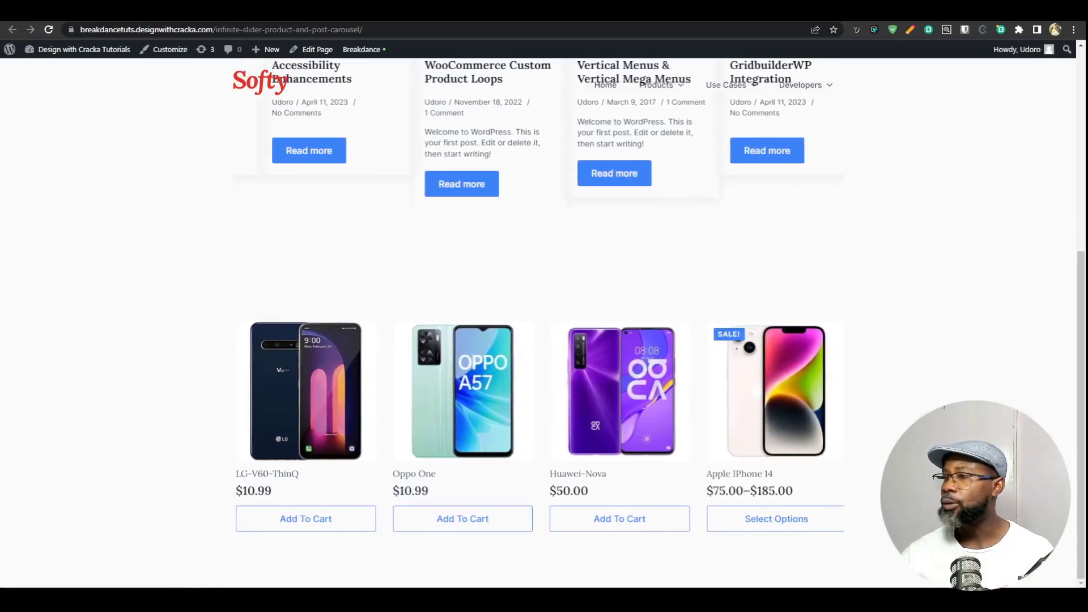
- Inspect the products carousel on the live page with the developer tools and examine the attributes of its ul wrapper element
key("F12")
left_click(852, 48)
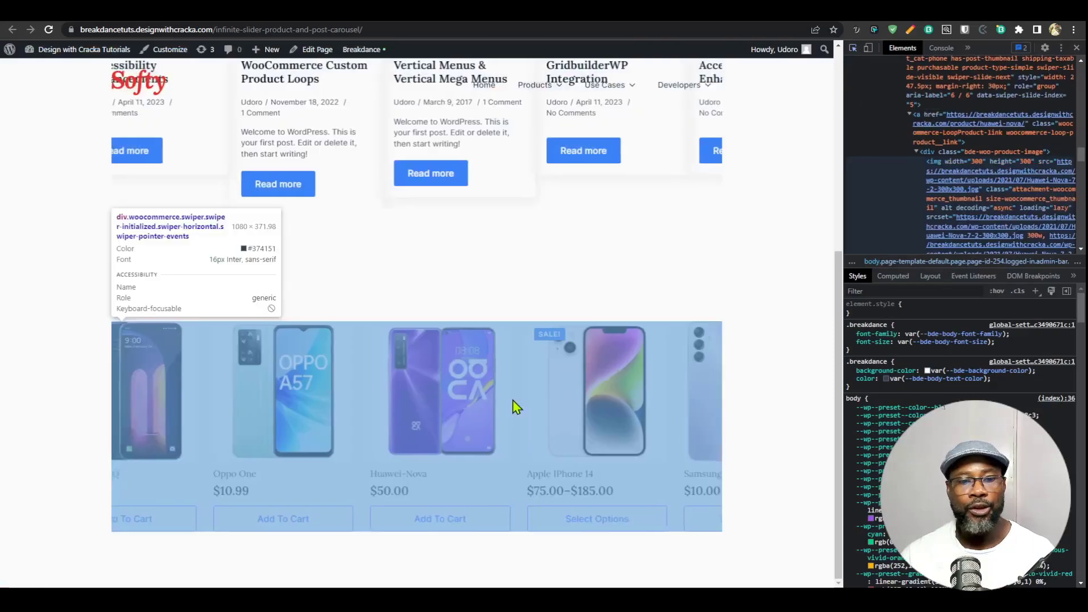
left_click(513, 405)
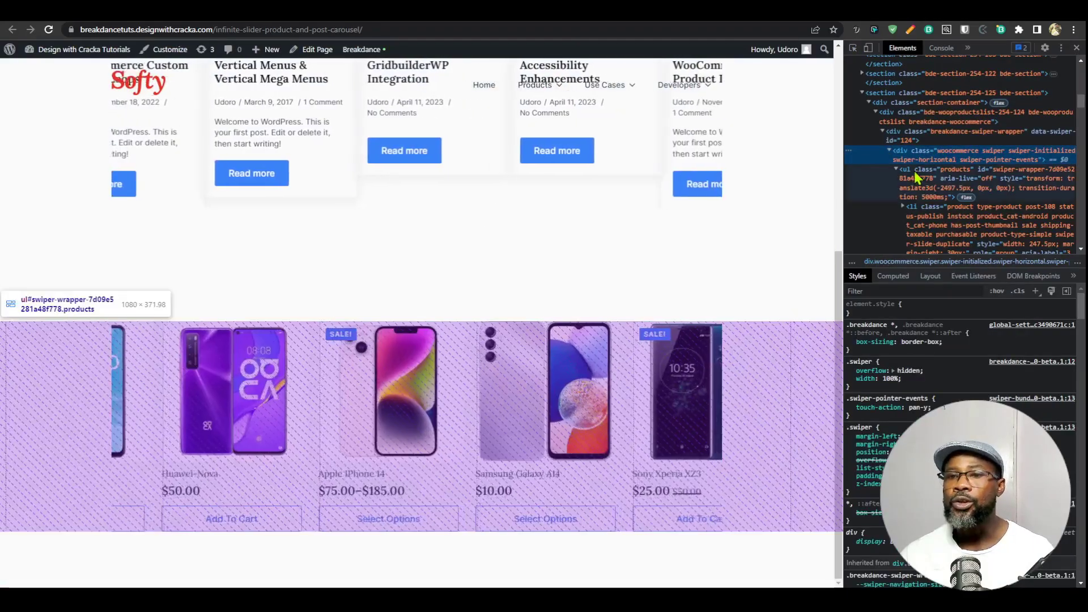
left_click(918, 177)
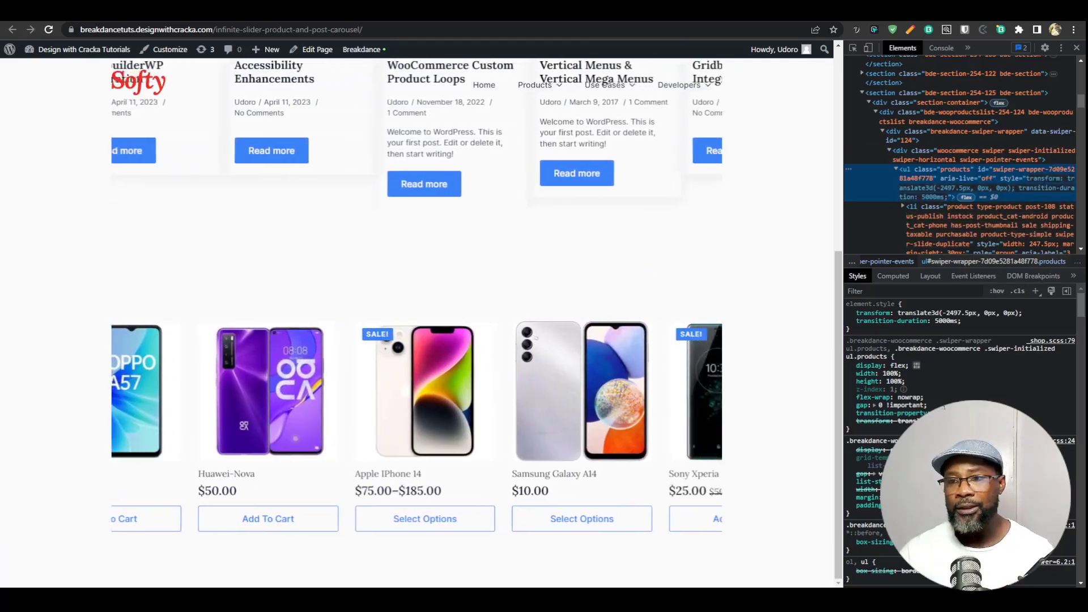
key("F12")
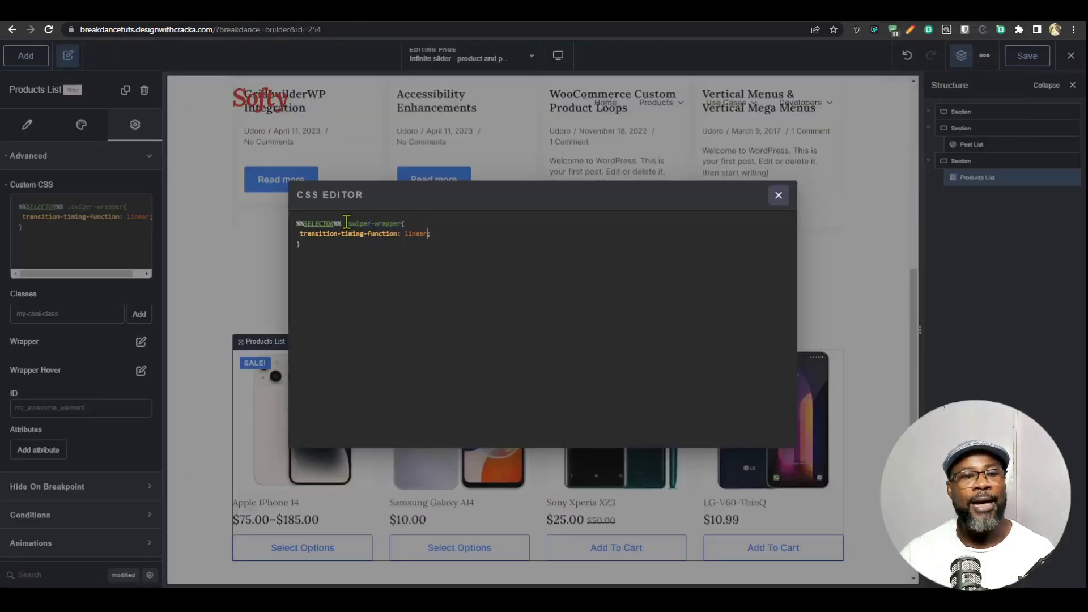
- Replace the class dot in the Products List's CSS selector with square brackets around swiper-wrapper
mouse_move(345, 223)
left_mouse_down()
mouse_move(404, 223)
mouse_move(349, 223)
left_mouse_up()
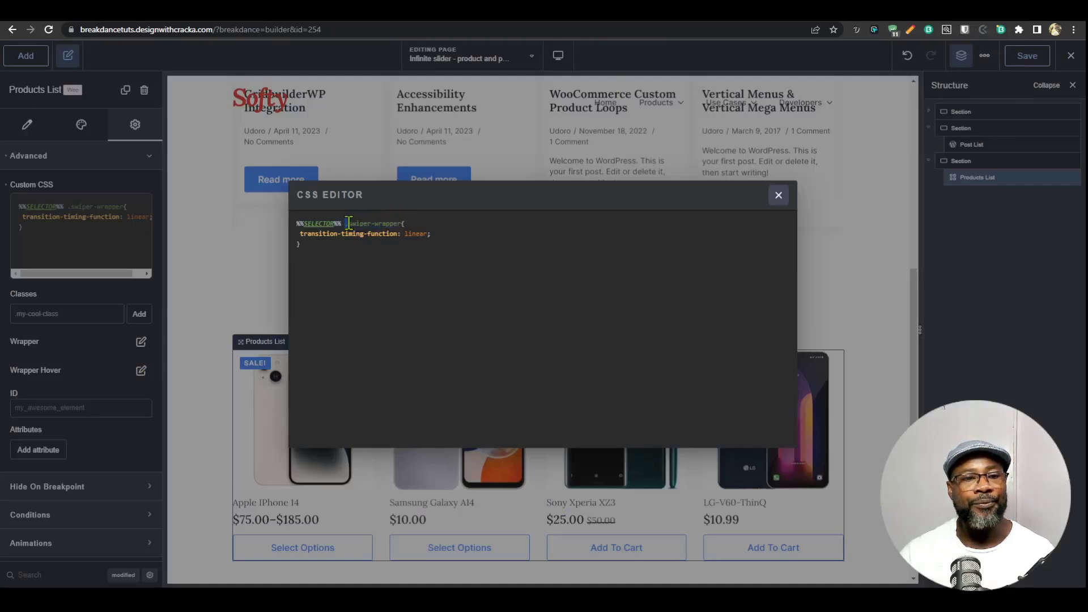
key("BackSpace")
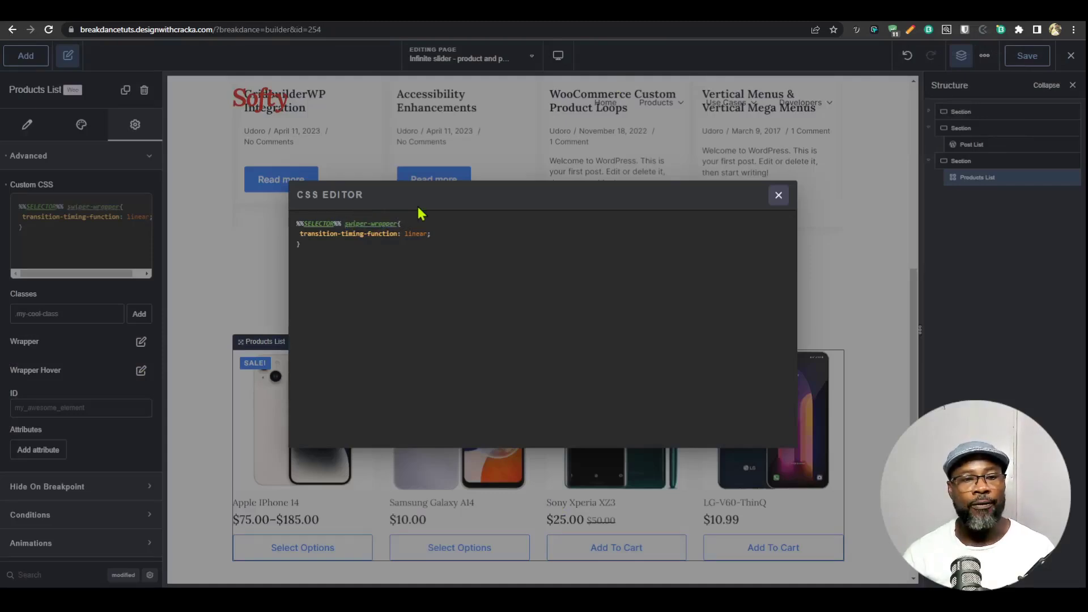
type("[")
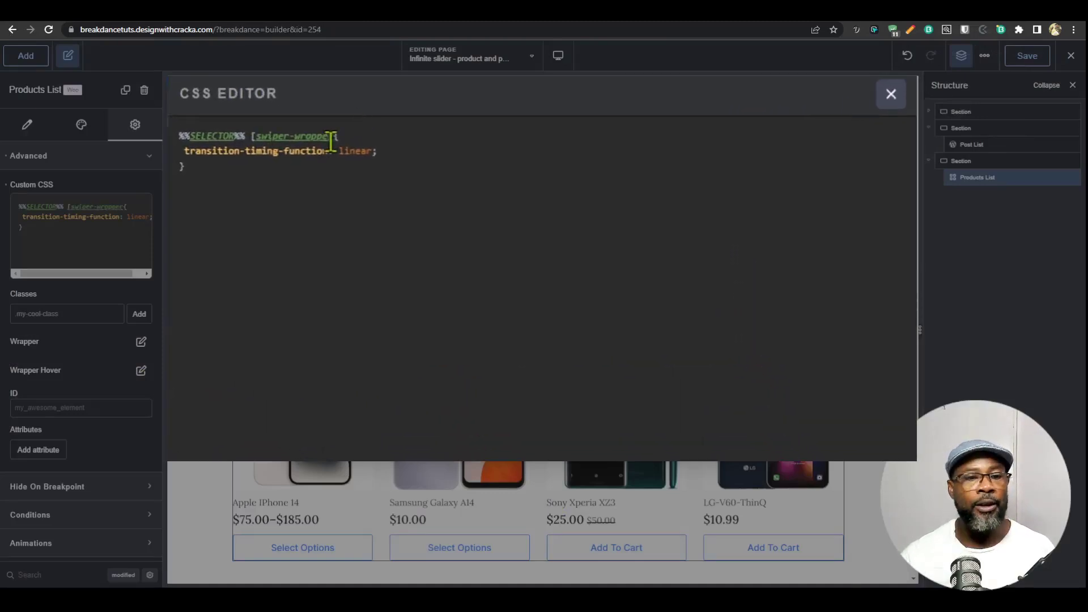
left_click(334, 136)
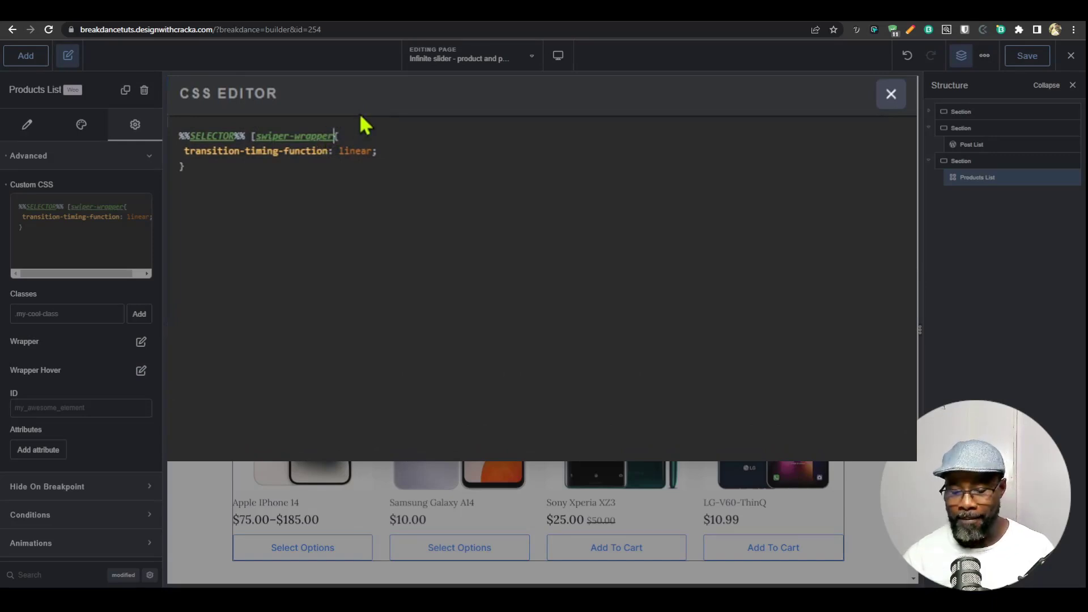
key("Left")
key("Left")
key("Left")
key("Left")
key("Left")
key("Left")
key("Left")
key("Left")
key("Left")
key("Left")
key("Left")
key("Left")
key("Left")
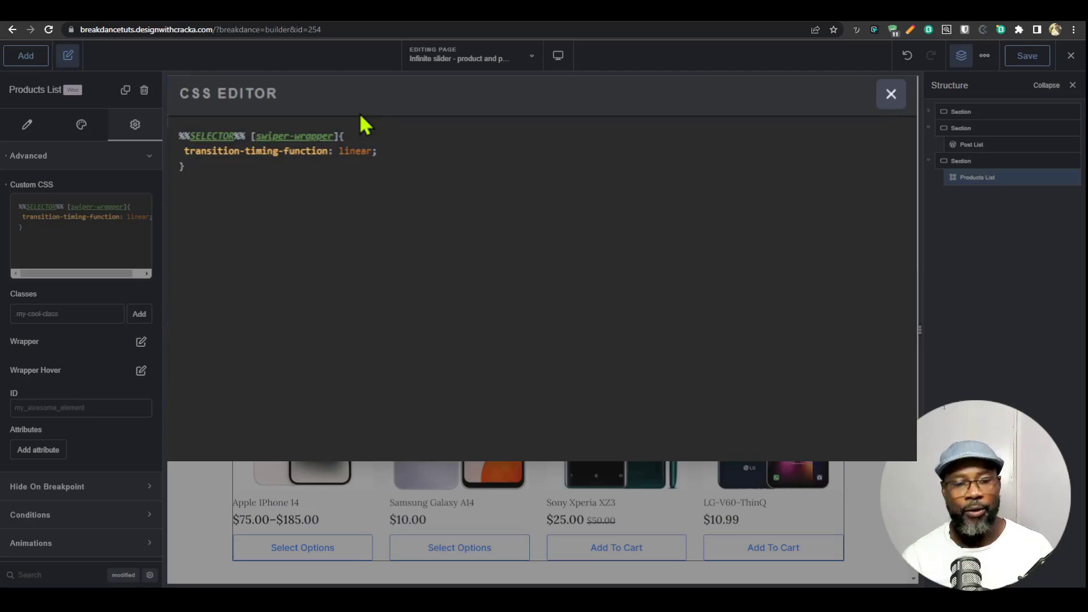
- Complete the bracketed part of the Products List's CSS selector as [id*="swiper-wrapper"]
type("id*")
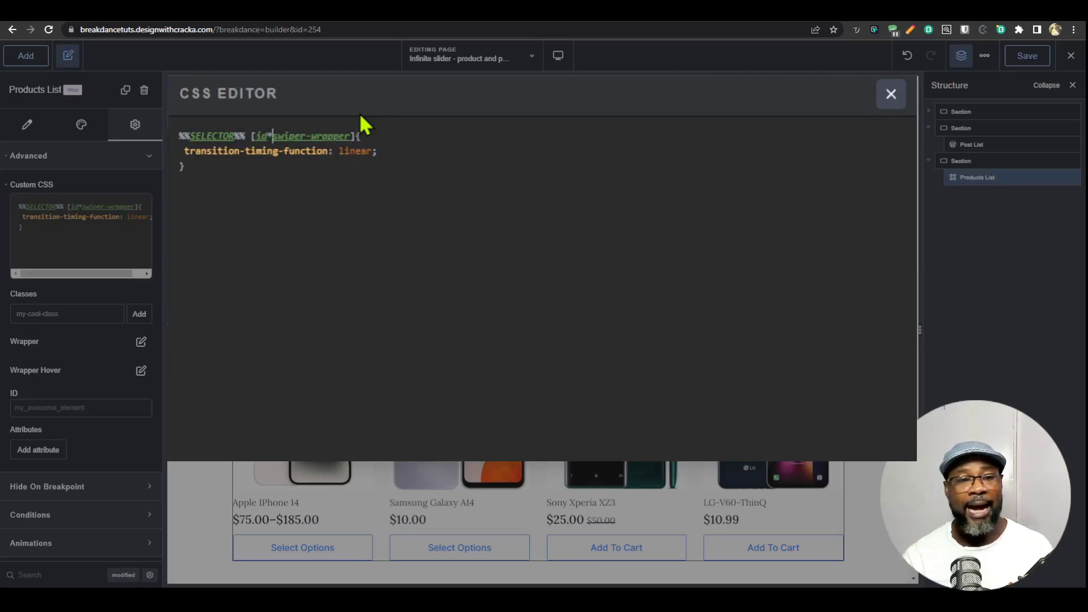
type("=")
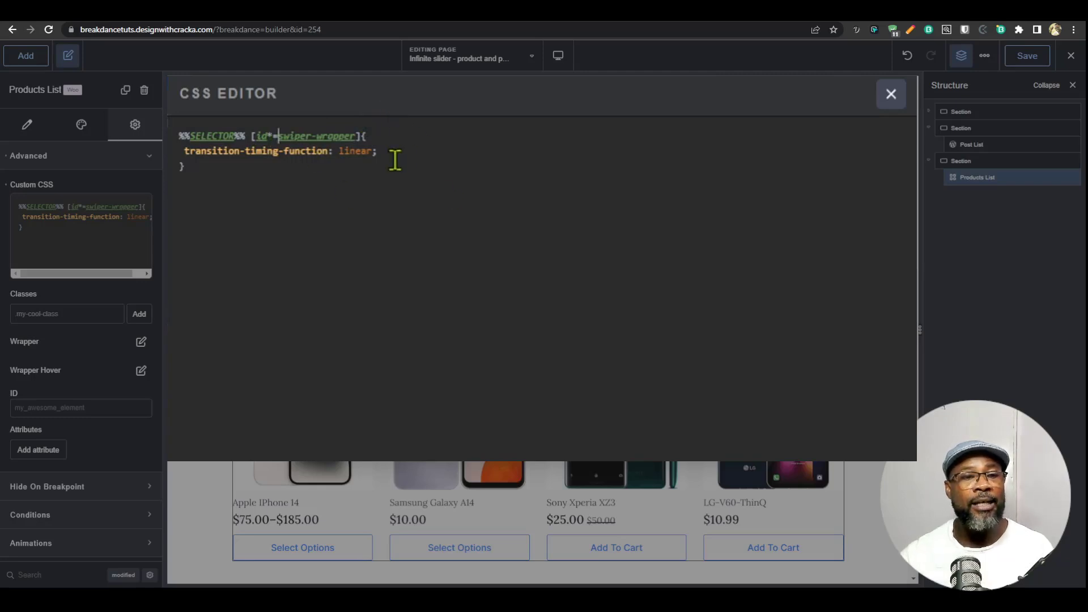
type("\"")
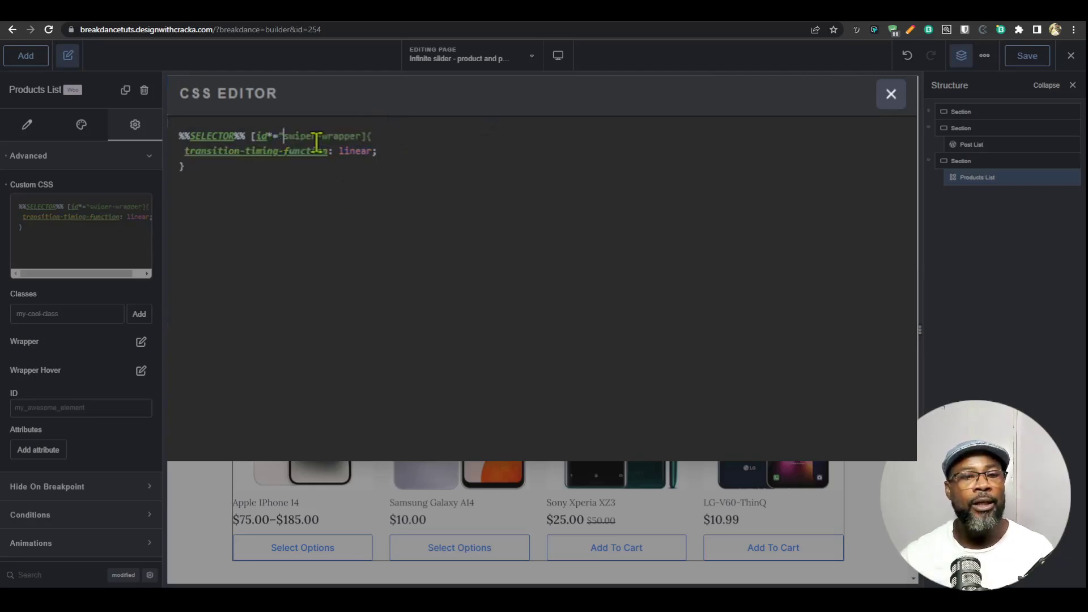
left_click(363, 136)
type("\"")
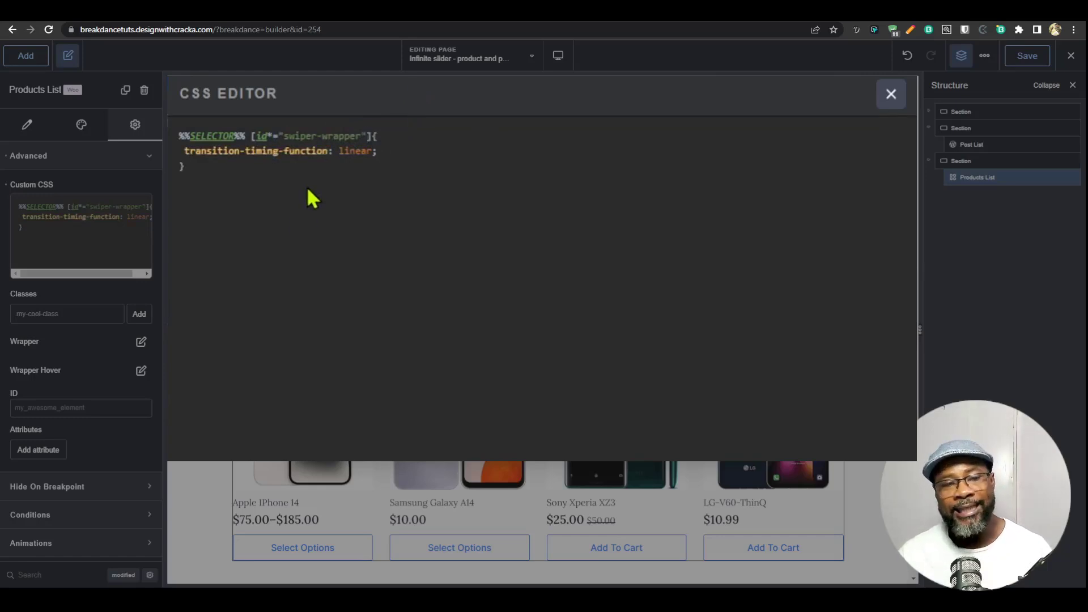
left_click_drag(289, 136, 361, 136)
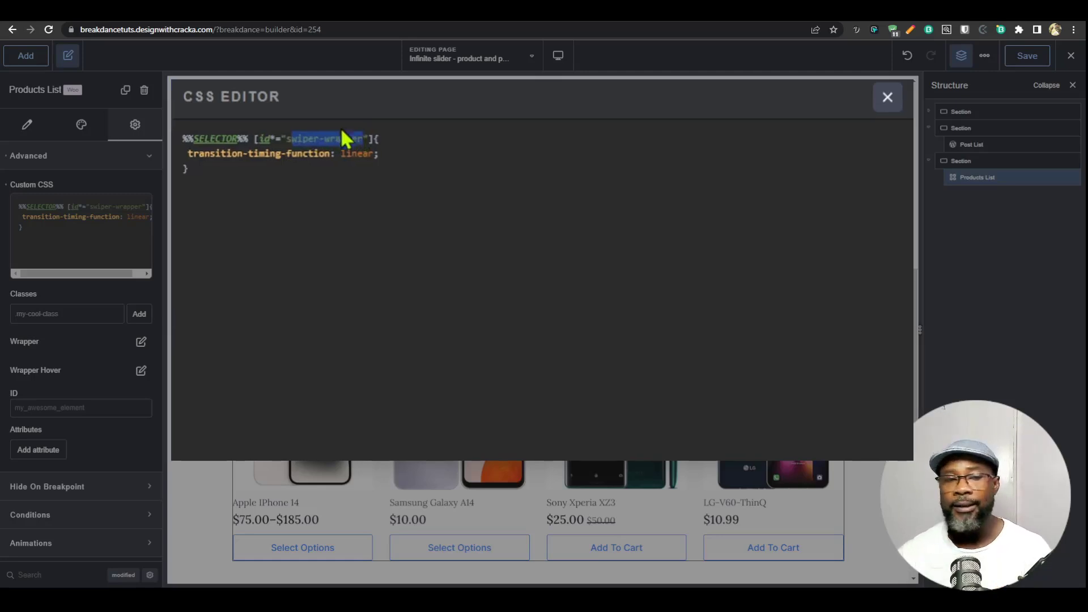
left_click(340, 248)
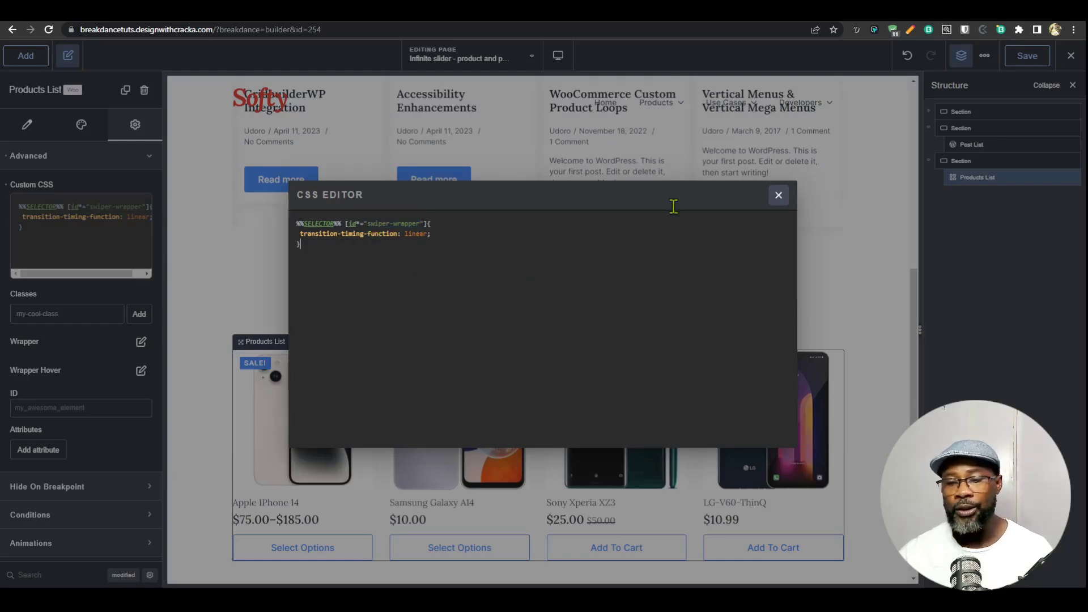
- Save the page and check the post and products carousels on the reloaded live page
left_click(1025, 56)
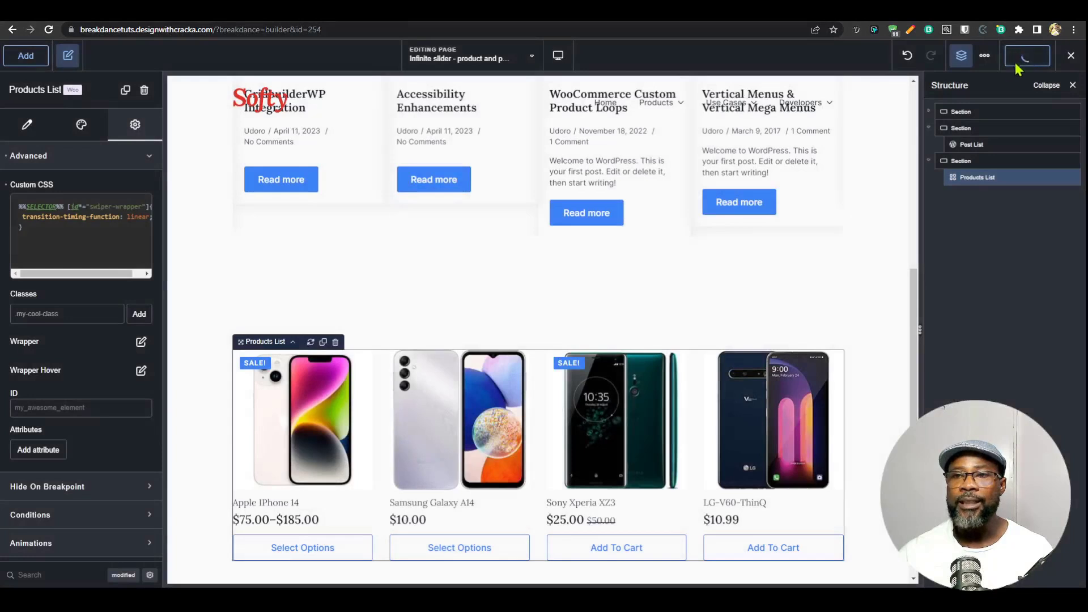
left_click(963, 10)
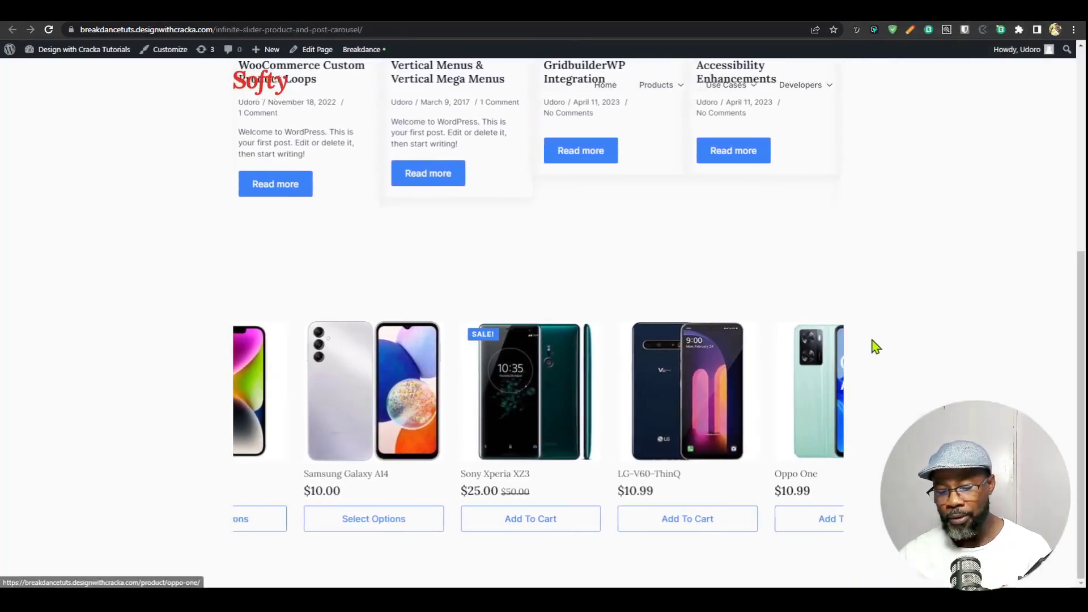
key("F5")
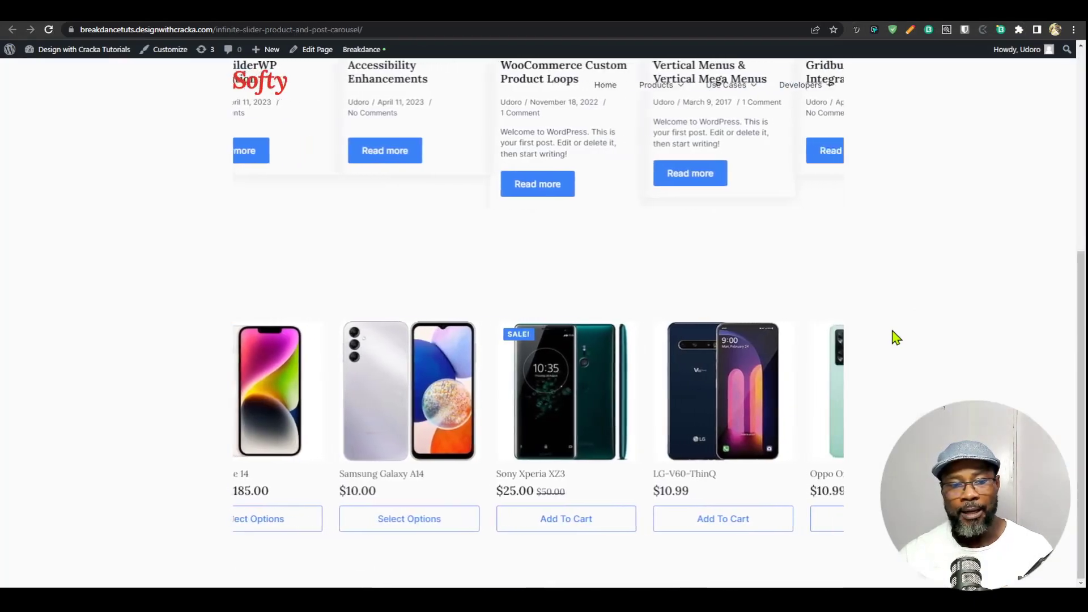
scroll(903, 347, "up", 6)
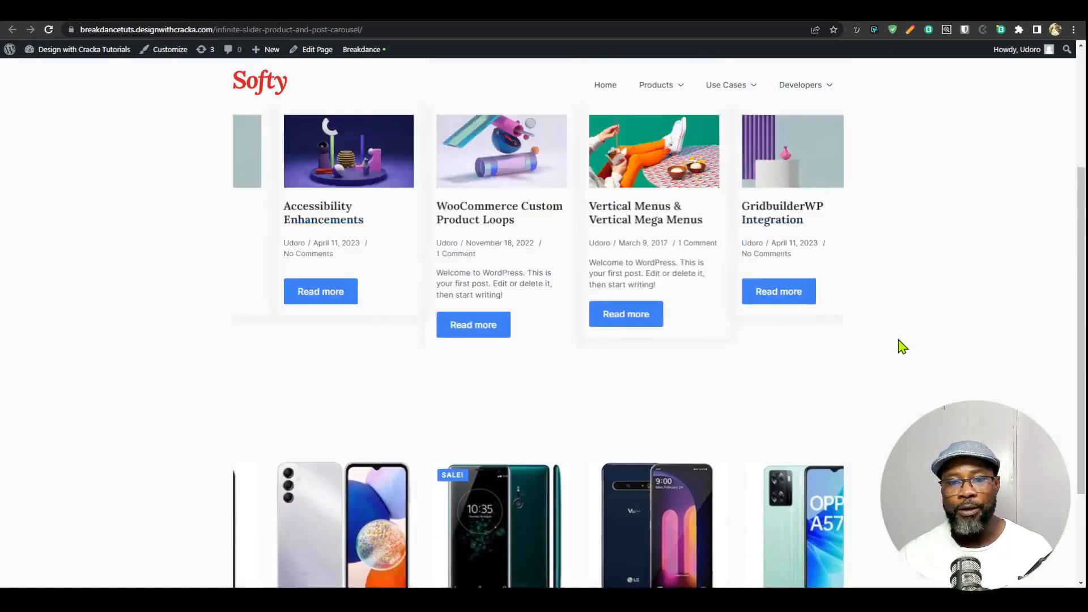
scroll(903, 347, "down", 6)
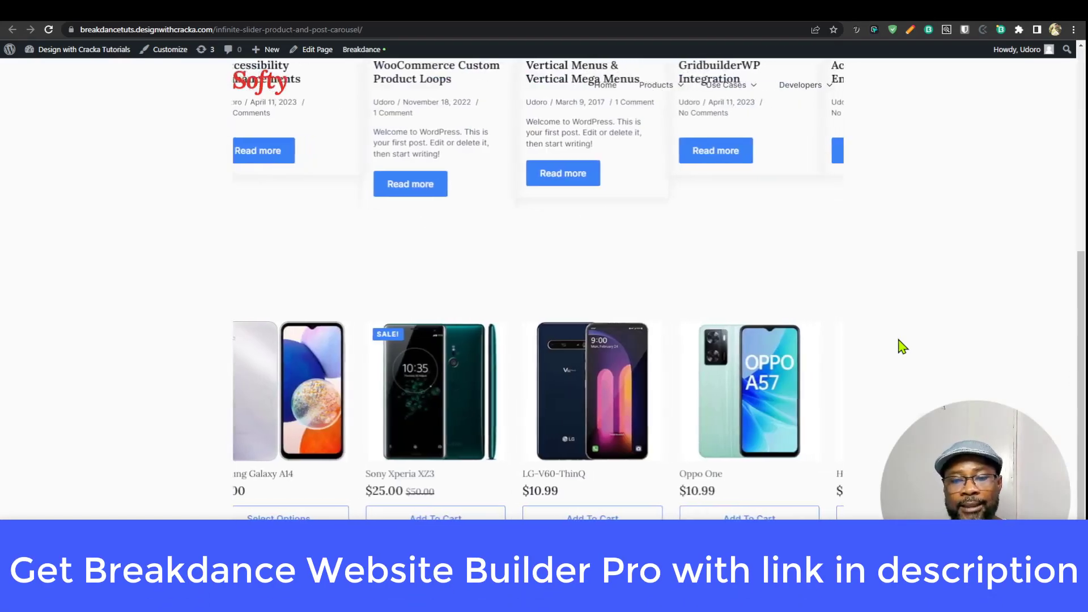